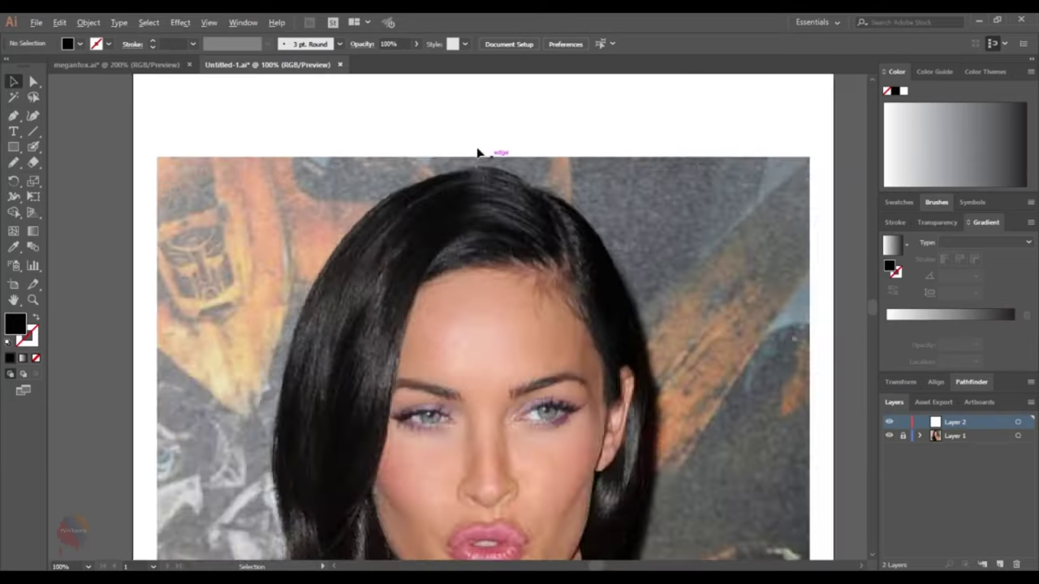
- Pencil-trace the top and left edges of the woman's hair
scroll(478, 153, up, 1)
key(n)
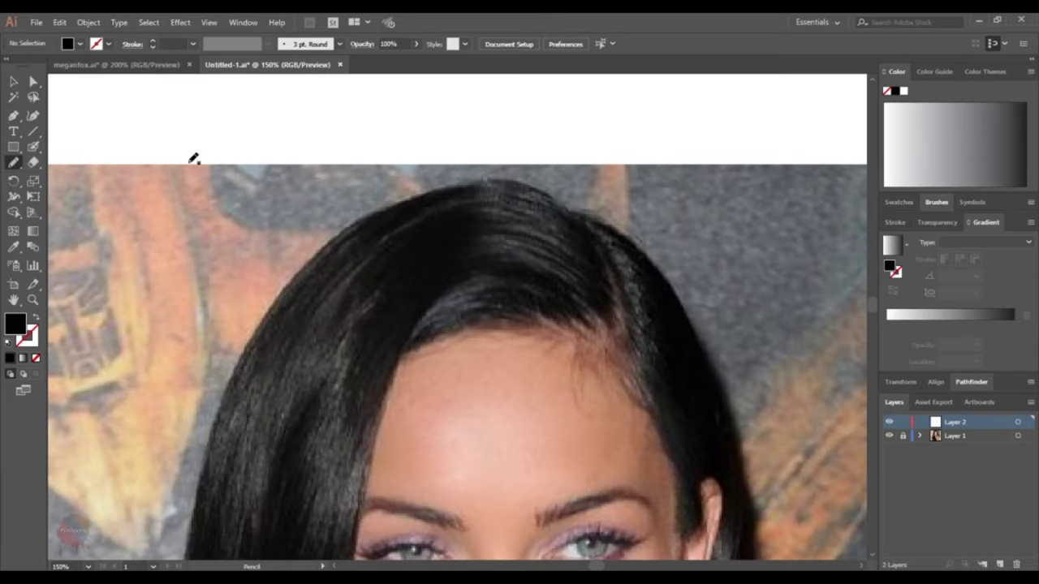
scroll(636, 228, up, 1)
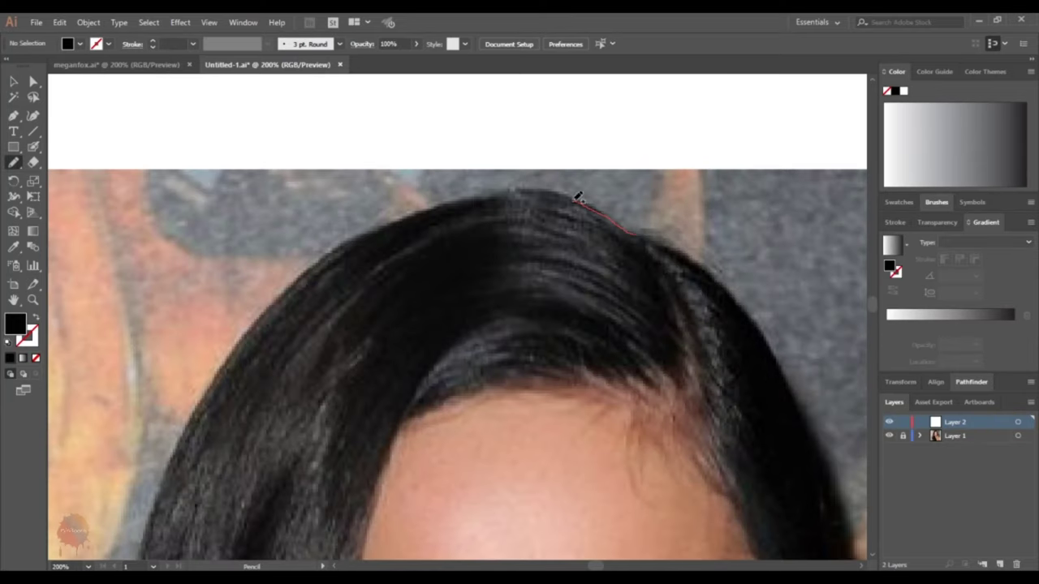
drag(472, 197, 384, 218)
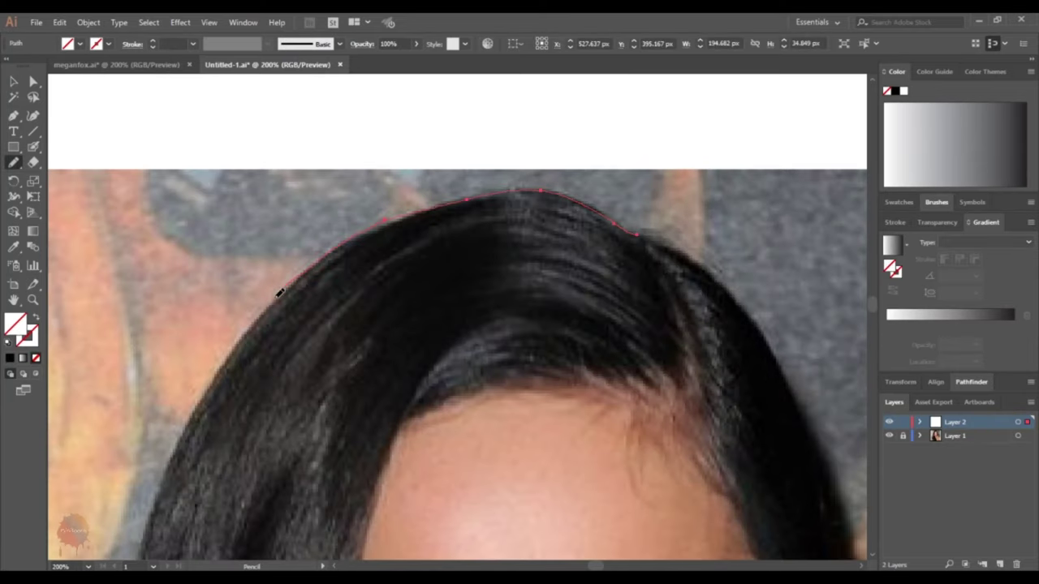
drag(222, 366, 383, 166)
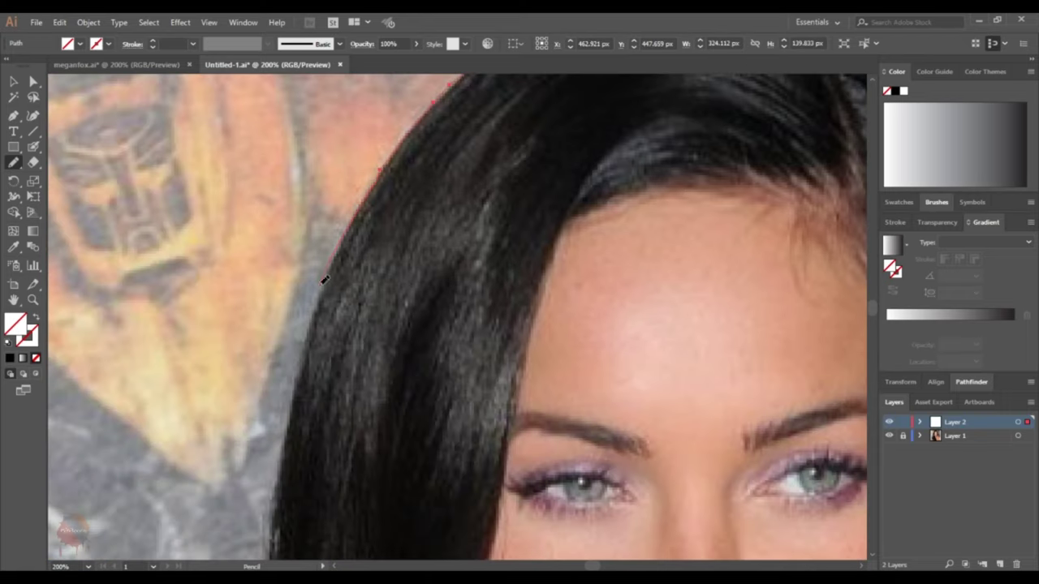
scroll(341, 210, down, 3)
mouse_move(324, 280)
mouse_down()
mouse_move(315, 317)
mouse_move(279, 337)
mouse_move(275, 374)
mouse_move(306, 444)
mouse_up()
scroll(311, 319, down, 2)
scroll(286, 294, down, 2)
scroll(305, 315, down, 4)
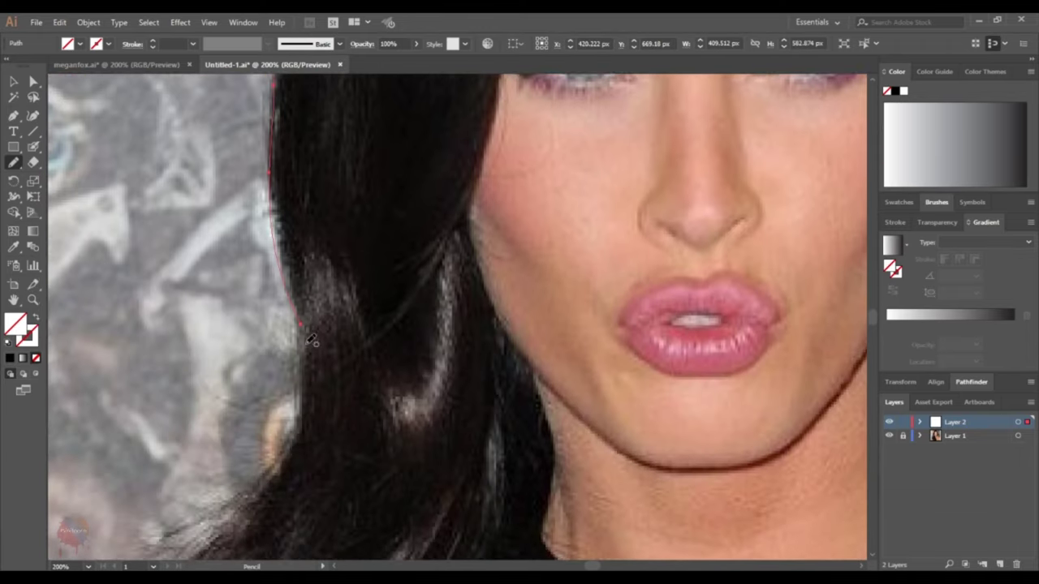
scroll(256, 459, down, 5)
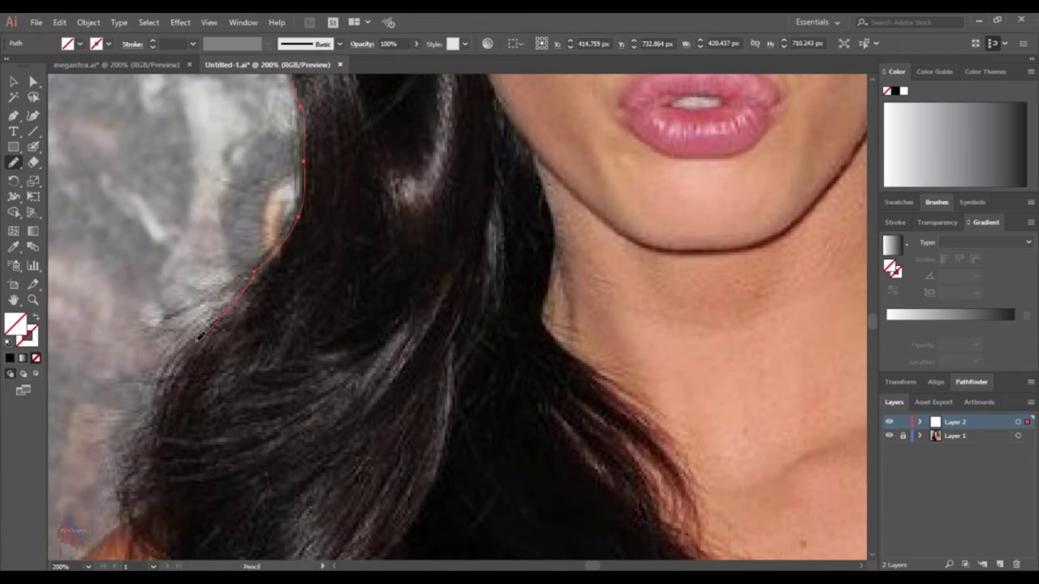
drag(199, 337, 160, 398)
scroll(161, 398, down, 3)
scroll(159, 243, down, 3)
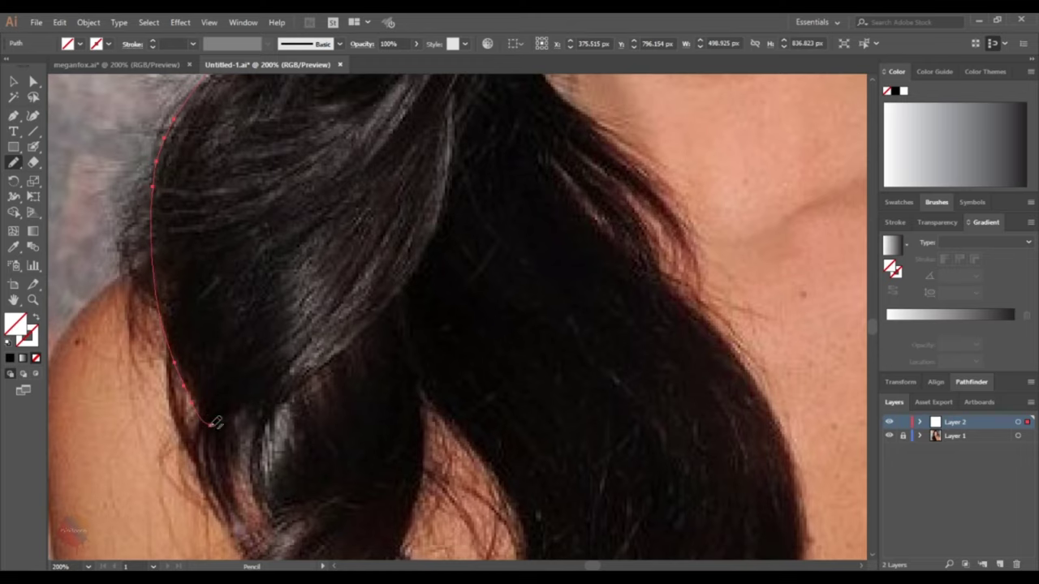
scroll(216, 422, down, 2)
drag(214, 343, 244, 467)
scroll(251, 465, down, 2)
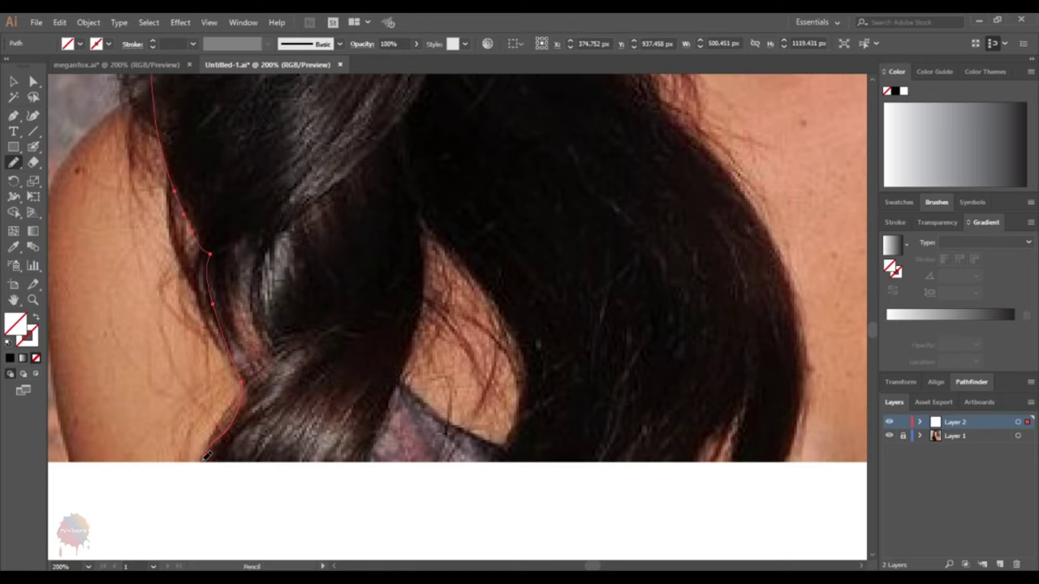
- Continue the outline along the hair's bottom edge and up the right side and jaw
drag(208, 462, 365, 460)
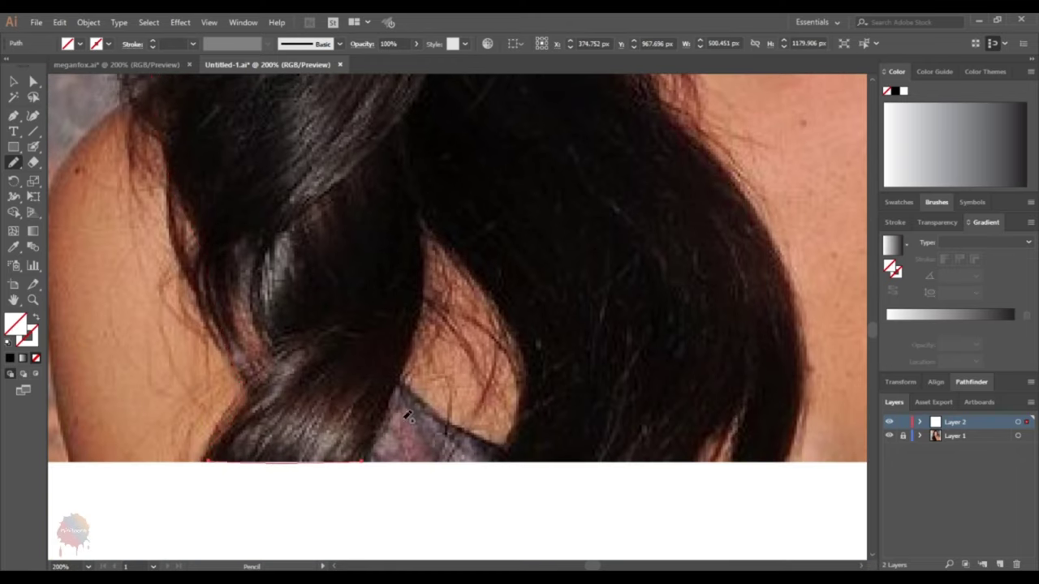
scroll(431, 280, up, 1)
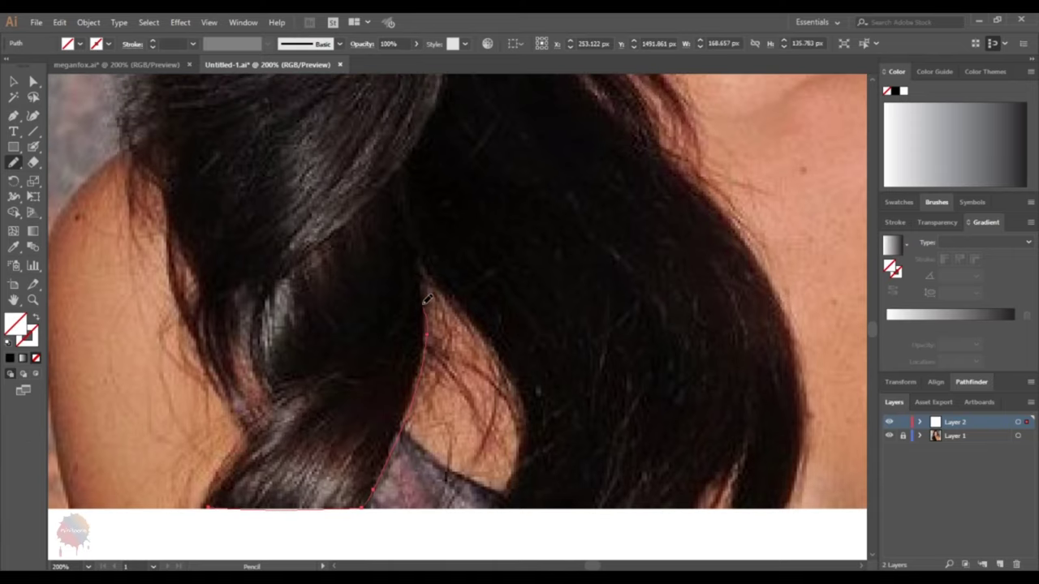
drag(519, 468, 487, 507)
scroll(504, 457, down, 1)
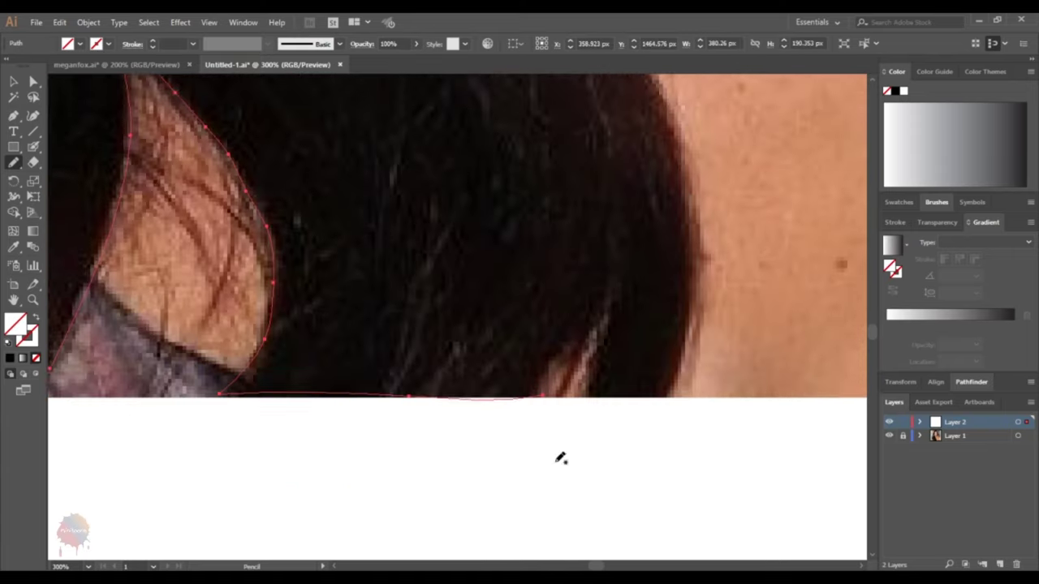
mouse_move(694, 458)
mouse_down()
mouse_move(546, 361)
mouse_move(625, 368)
mouse_up()
scroll(628, 374, up, 1)
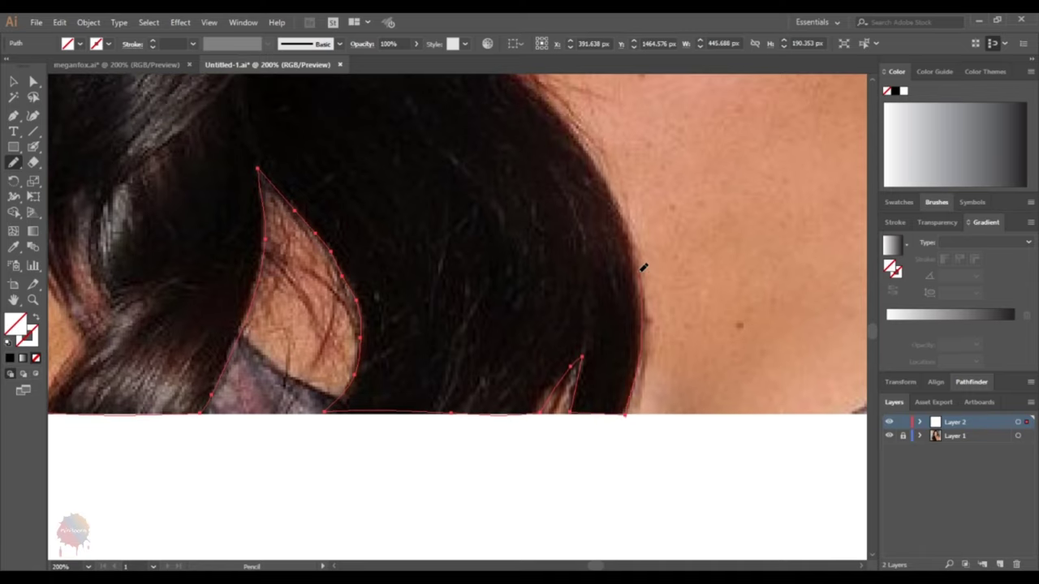
drag(619, 197, 609, 326)
scroll(571, 385, up, 5)
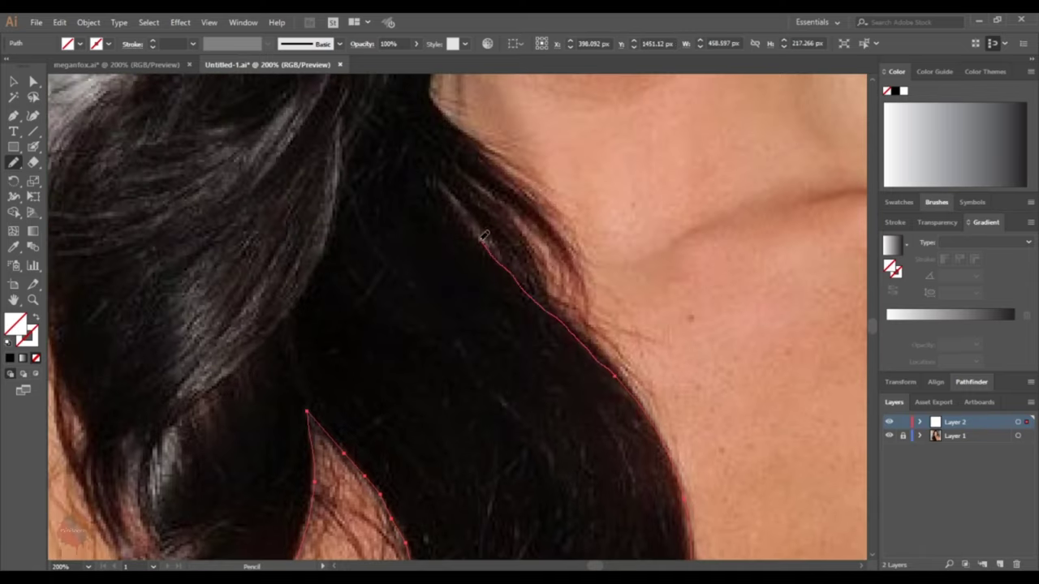
drag(484, 235, 544, 462)
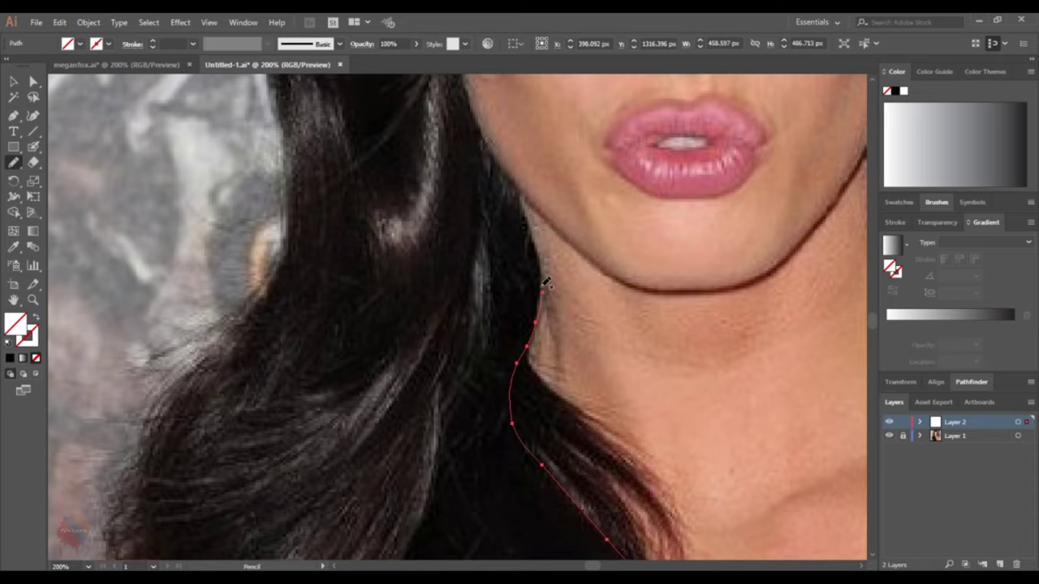
scroll(546, 282, up, 1)
drag(529, 265, 521, 345)
scroll(521, 345, up, 1)
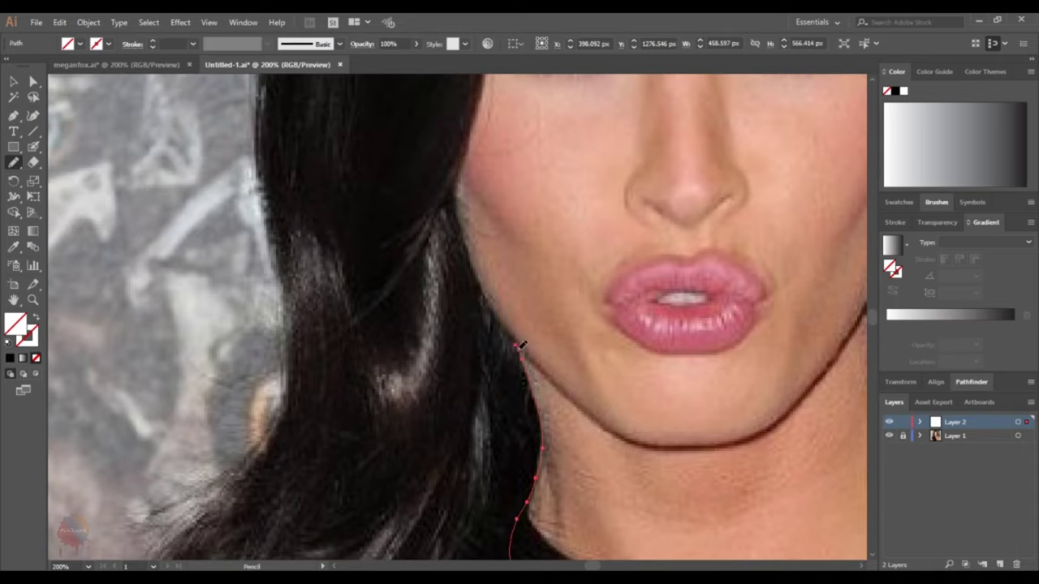
scroll(471, 245, up, 1)
alt+scroll(470, 329, up, 1)
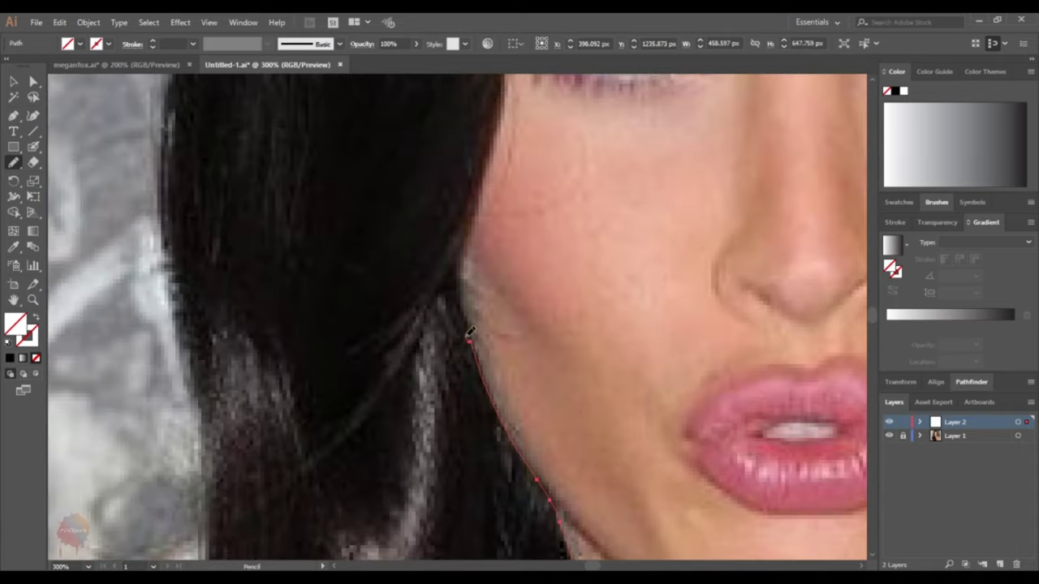
scroll(477, 300, up, 1)
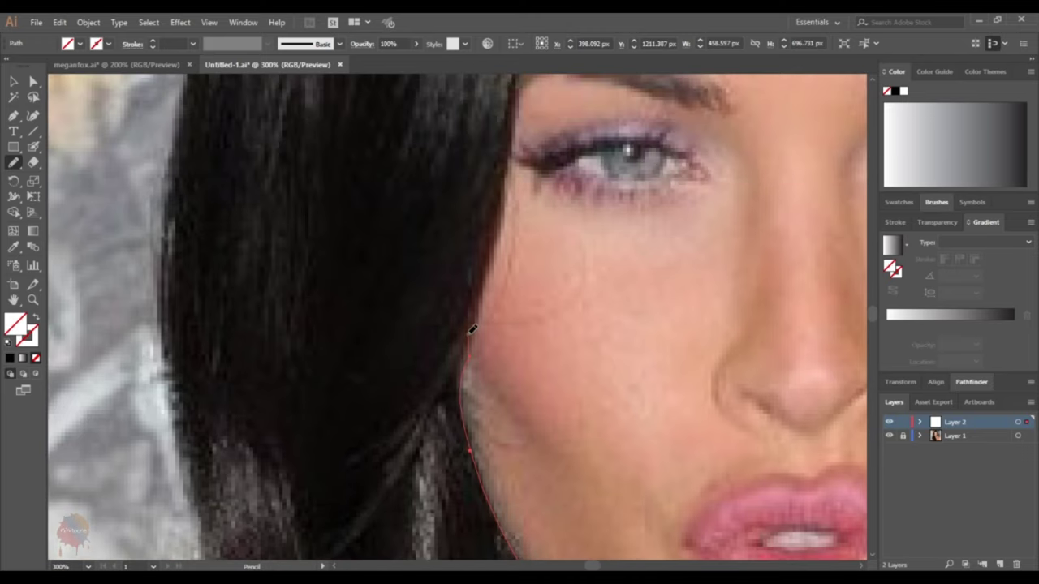
scroll(502, 231, up, 2)
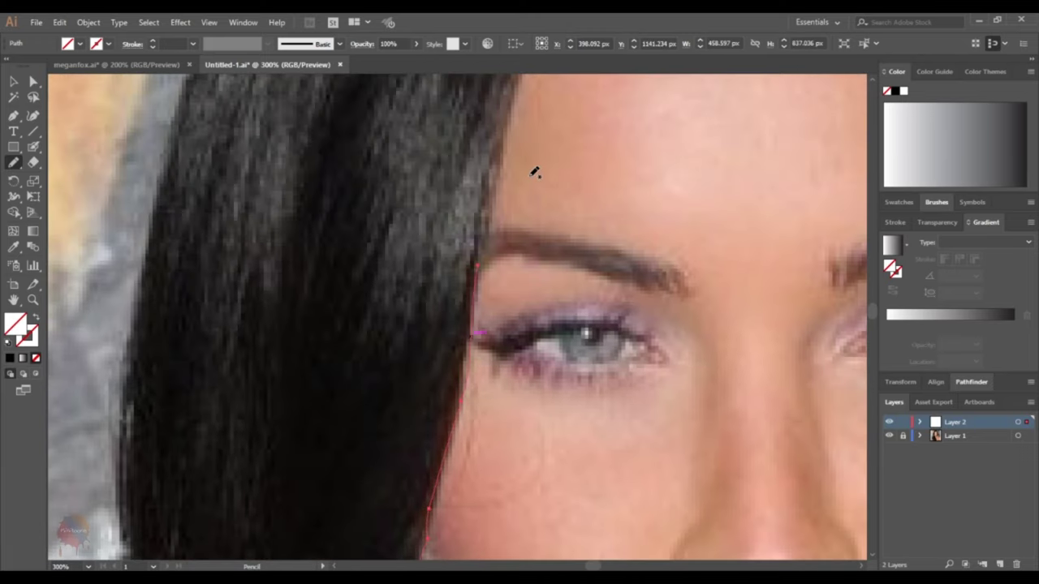
alt+scroll(451, 364, down, 1)
scroll(401, 388, up, 3)
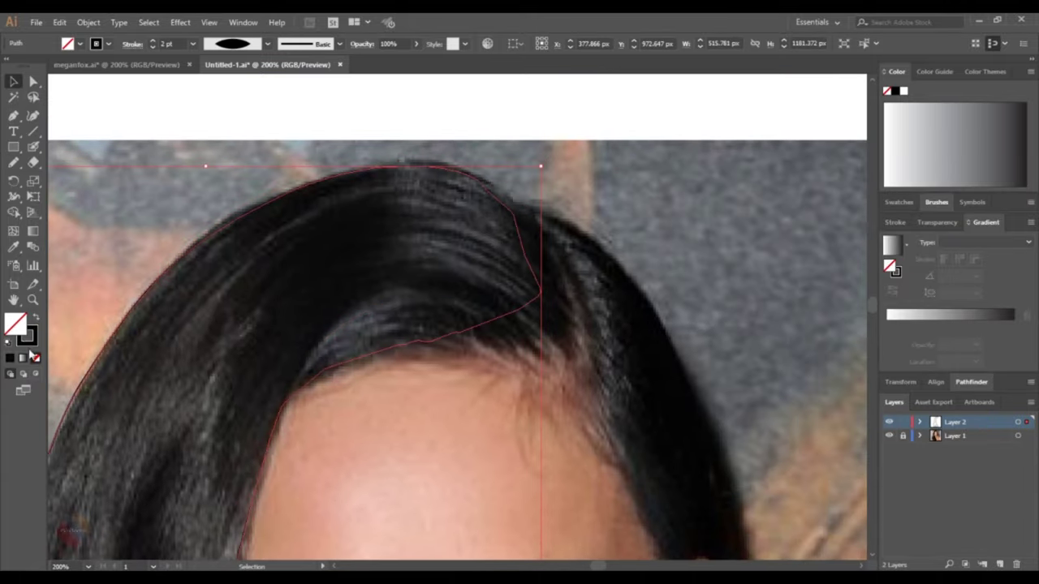
- Fill the hair shape with near-black 050404 and toggle the photo to check it
double_click(15, 323)
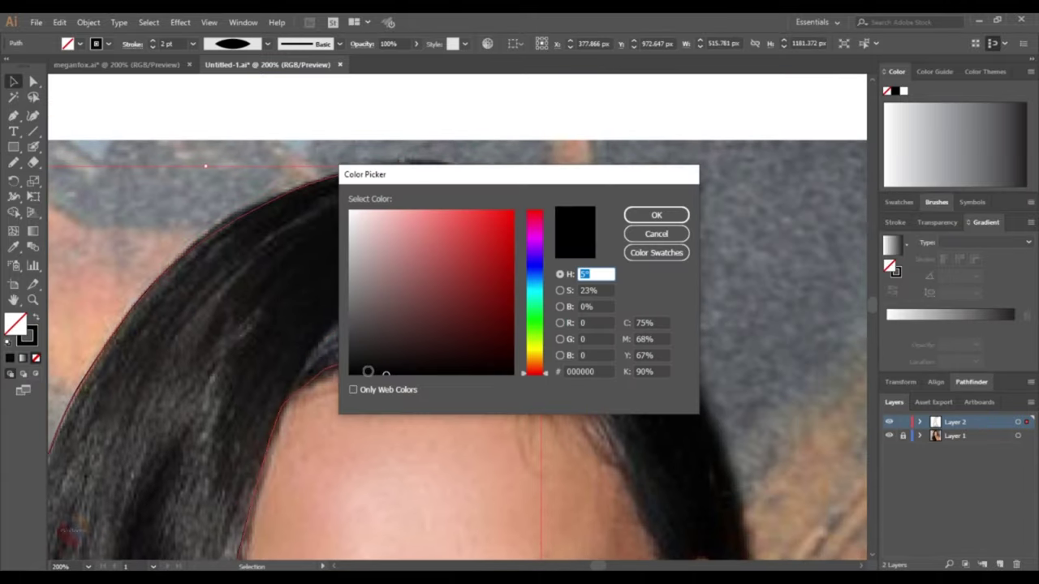
key(Return)
double_click(14, 323)
key(Return)
key(ctrl+minus)
key(ctrl+minus)
key(ctrl+minus)
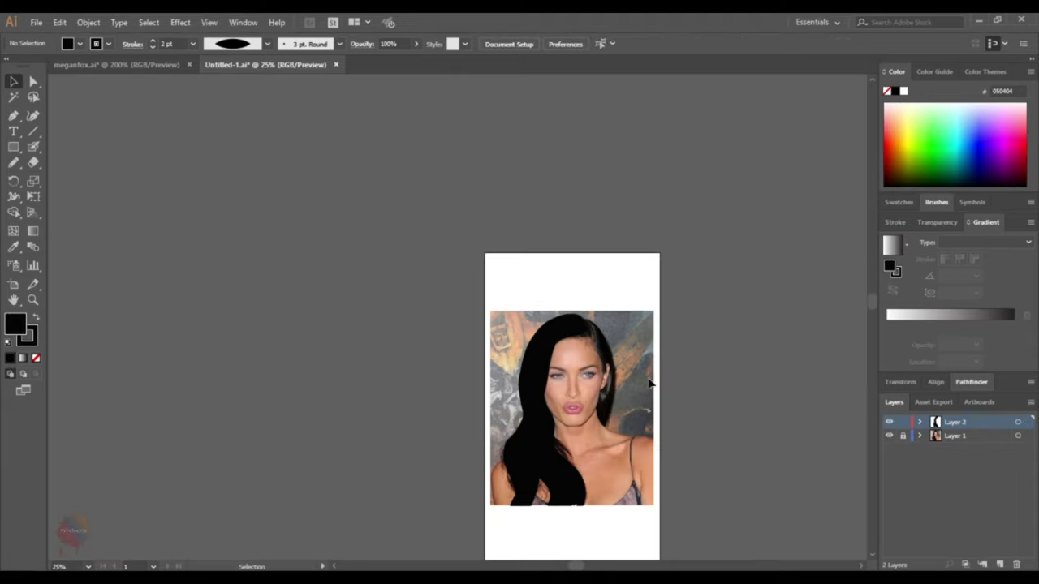
click(888, 436)
click(888, 436)
key(ctrl+plus)
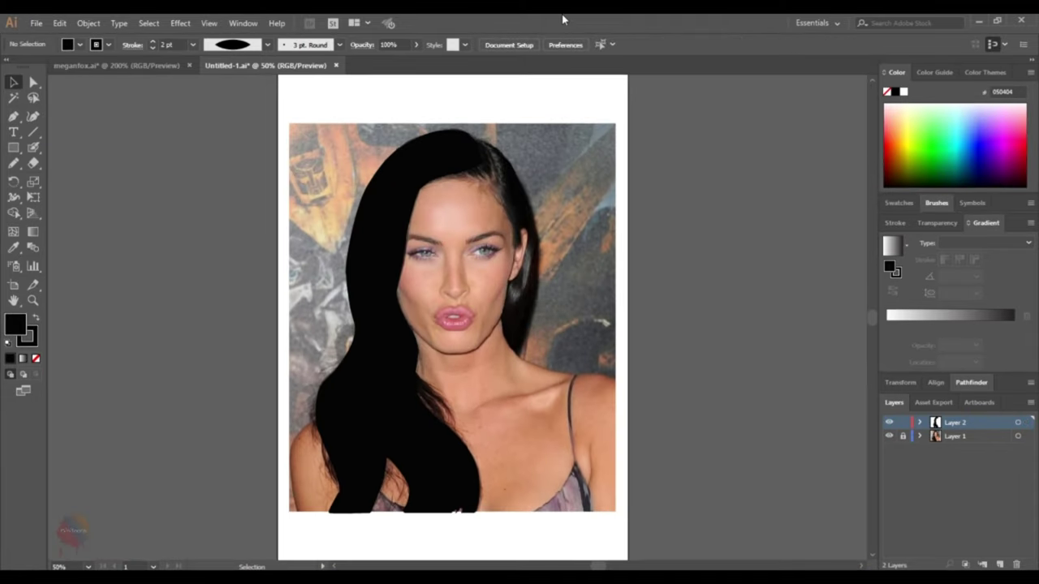
scroll(484, 173, up, 2)
scroll(519, 166, up, 2)
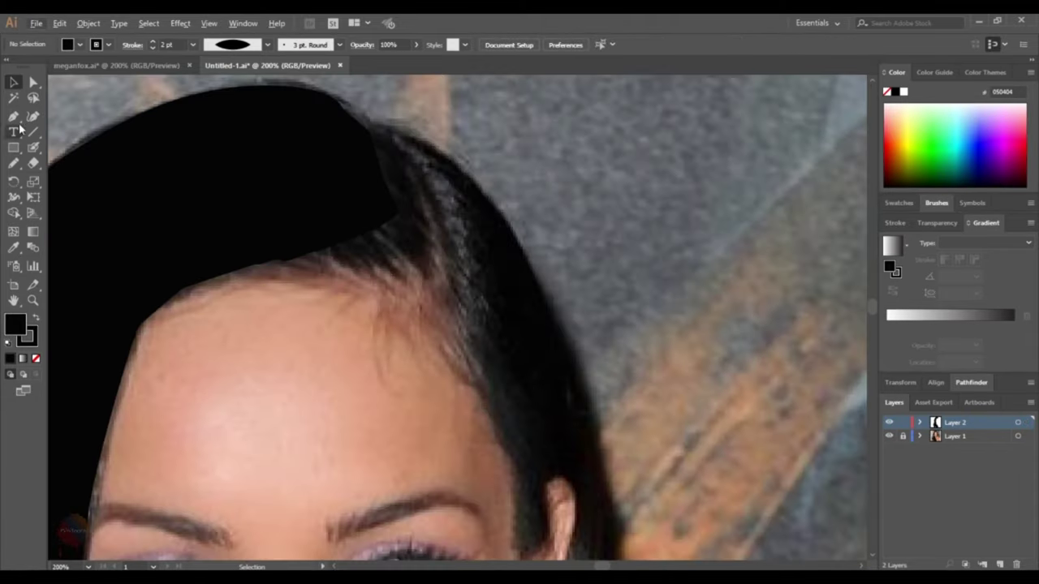
- Pencil-trace a new strand outline down the right hair edge near the ear
click(14, 163)
scroll(459, 163, up, 1)
scroll(459, 179, up, 1)
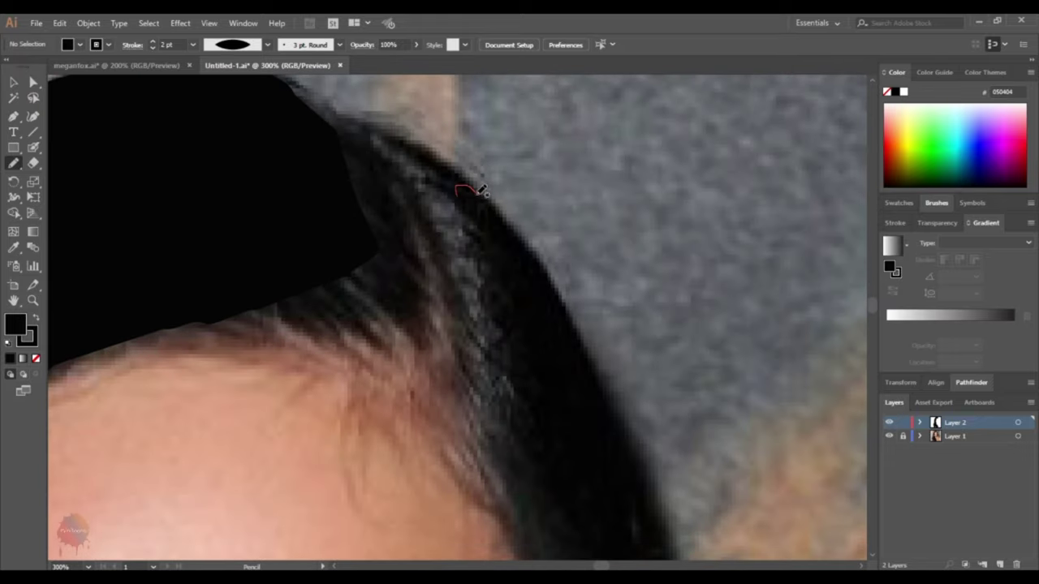
drag(629, 415, 629, 415)
key(ctrl+minus)
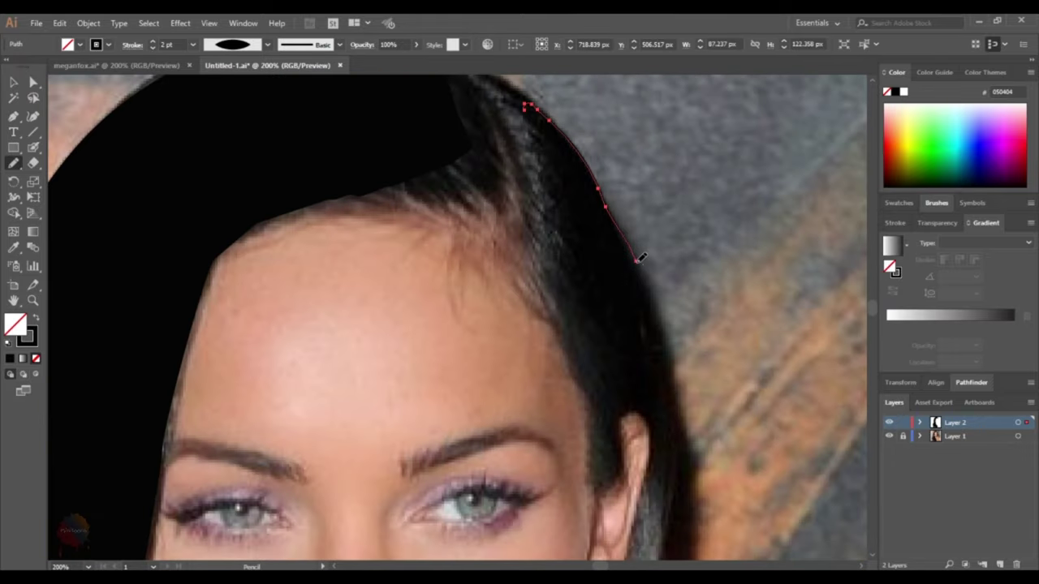
drag(660, 319, 659, 309)
drag(688, 422, 694, 453)
scroll(698, 273, down, 3)
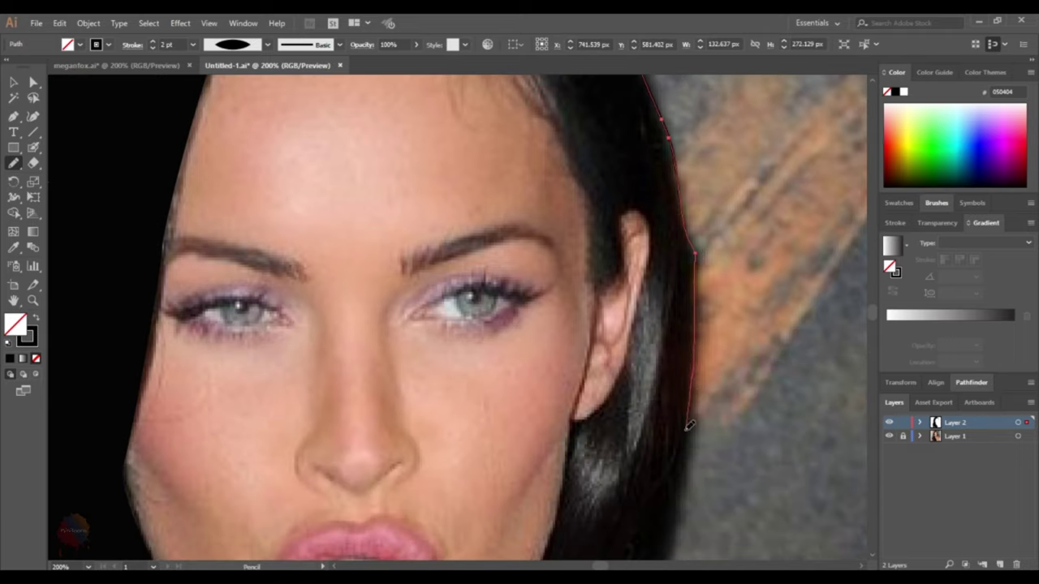
scroll(688, 423, down, 3)
drag(667, 368, 646, 445)
scroll(651, 367, down, 1)
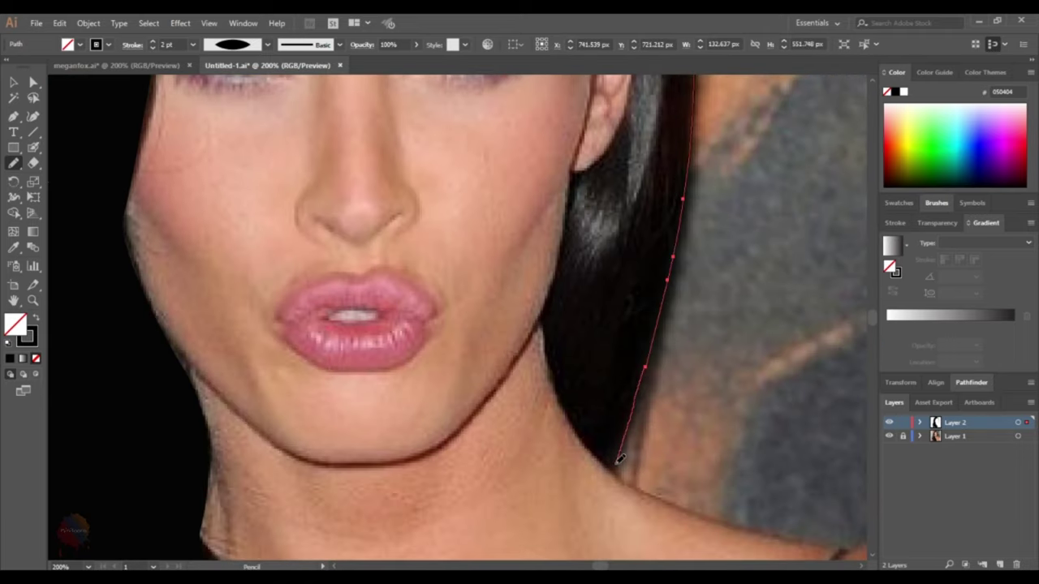
scroll(544, 321, up, 1)
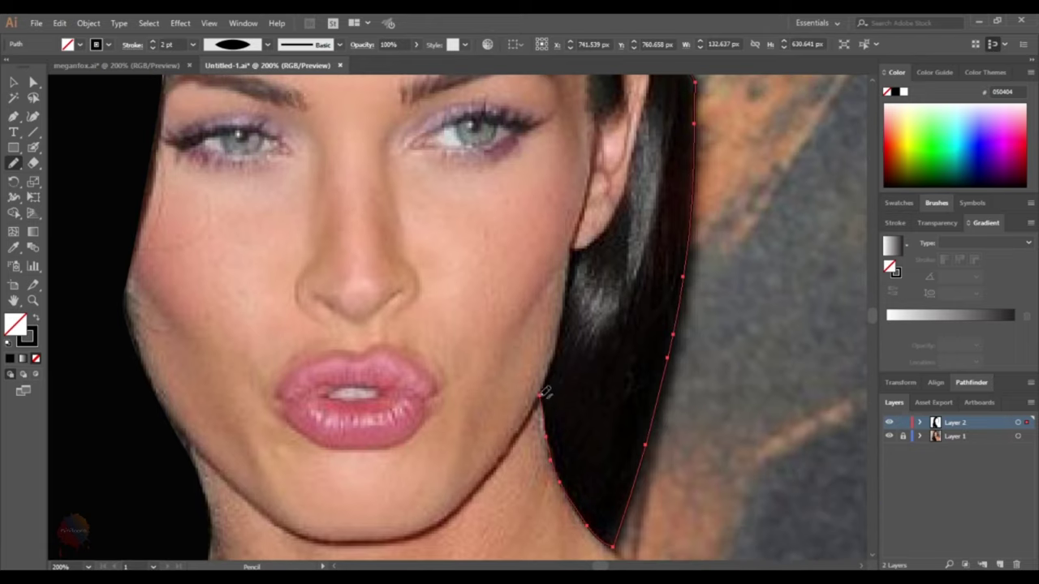
- Undo the last stretch, extend the path up to the hairline, and swap to black fill
key(ctrl+z)
scroll(573, 268, up, 1)
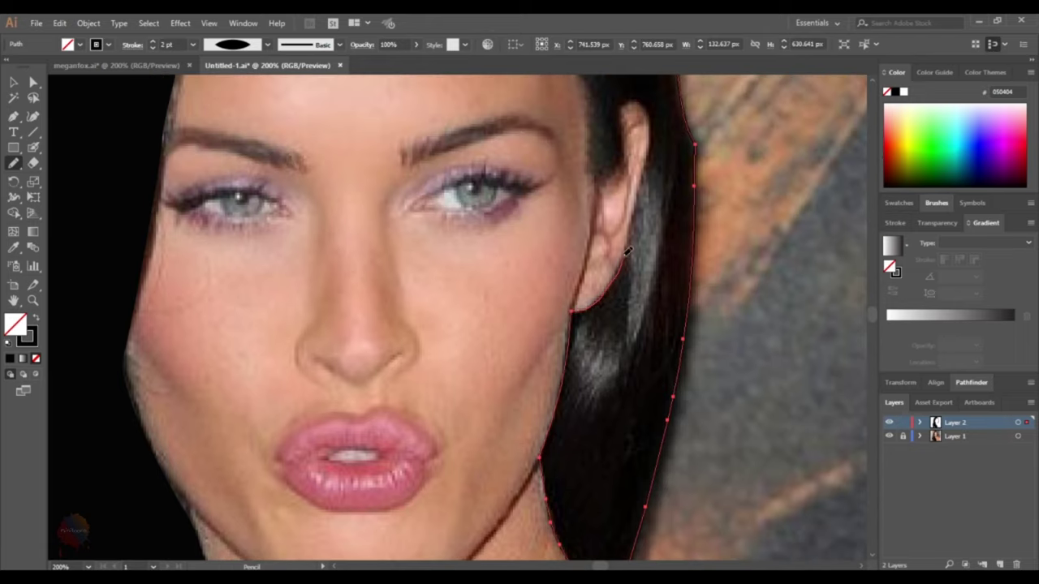
scroll(627, 252, up, 1)
scroll(653, 207, up, 2)
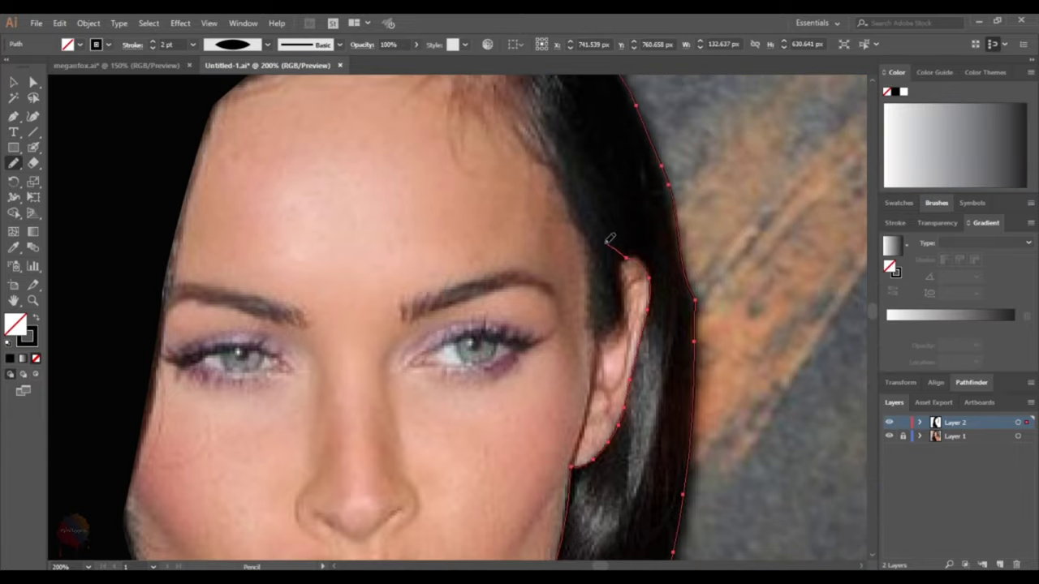
scroll(593, 235, up, 2)
drag(654, 207, 521, 127)
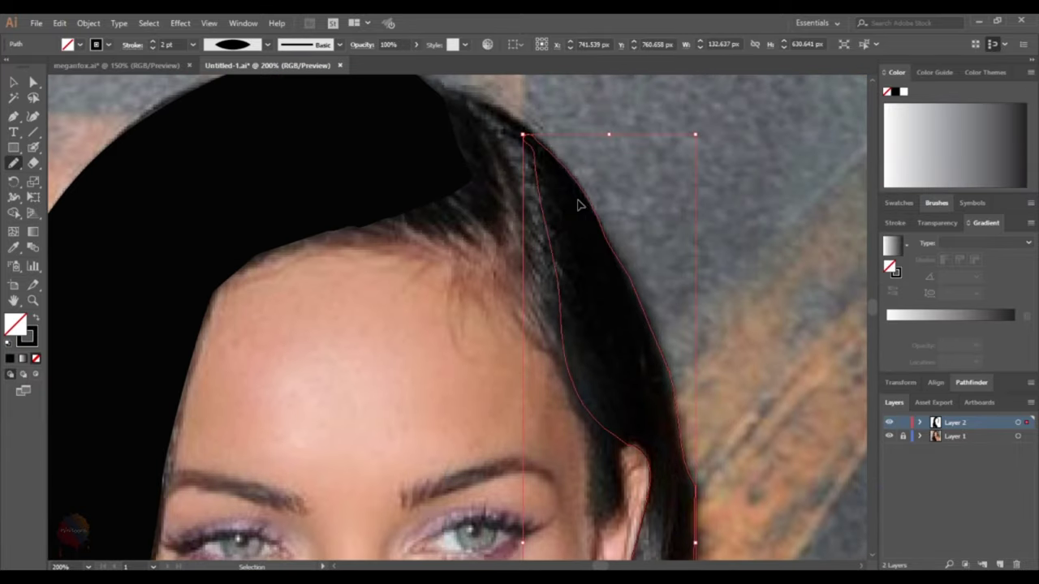
key(shift+x)
- Toggle the photo layer off and on to compare both black hair shapes
key(v)
scroll(751, 316, down, 4)
click(888, 436)
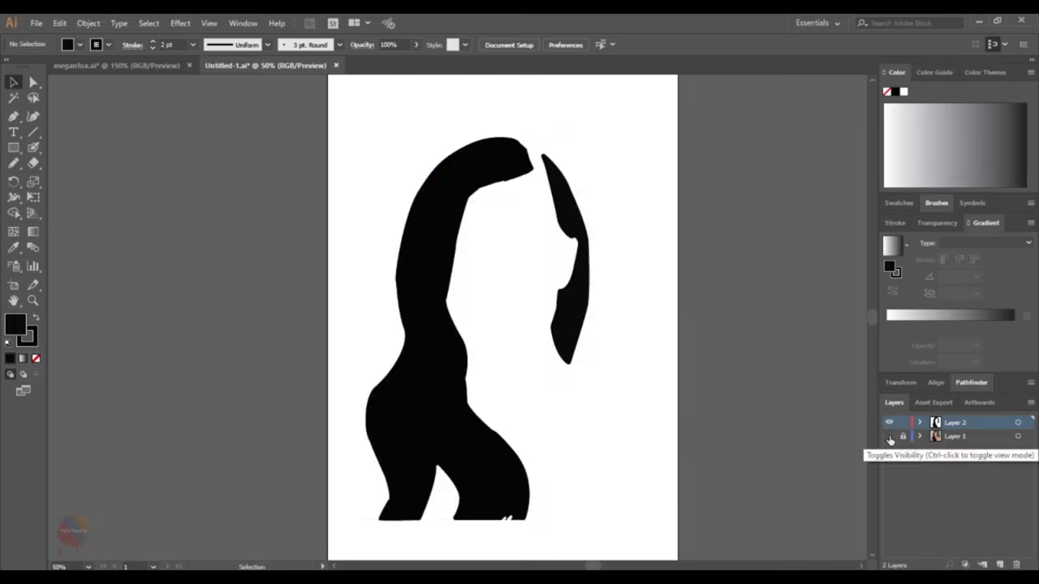
click(888, 436)
scroll(543, 135, up, 2)
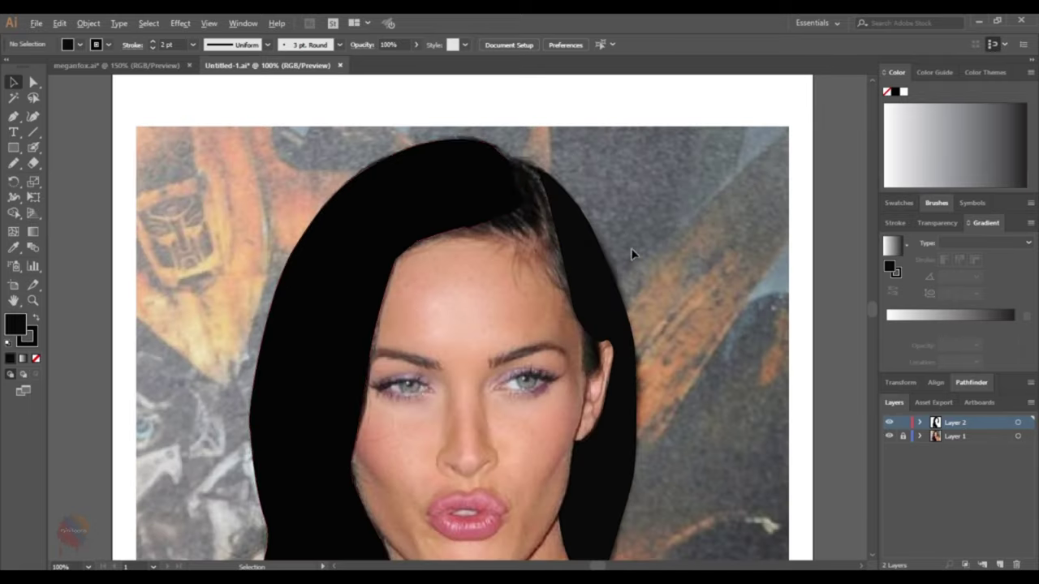
scroll(598, 324, up, 3)
click(888, 436)
click(889, 436)
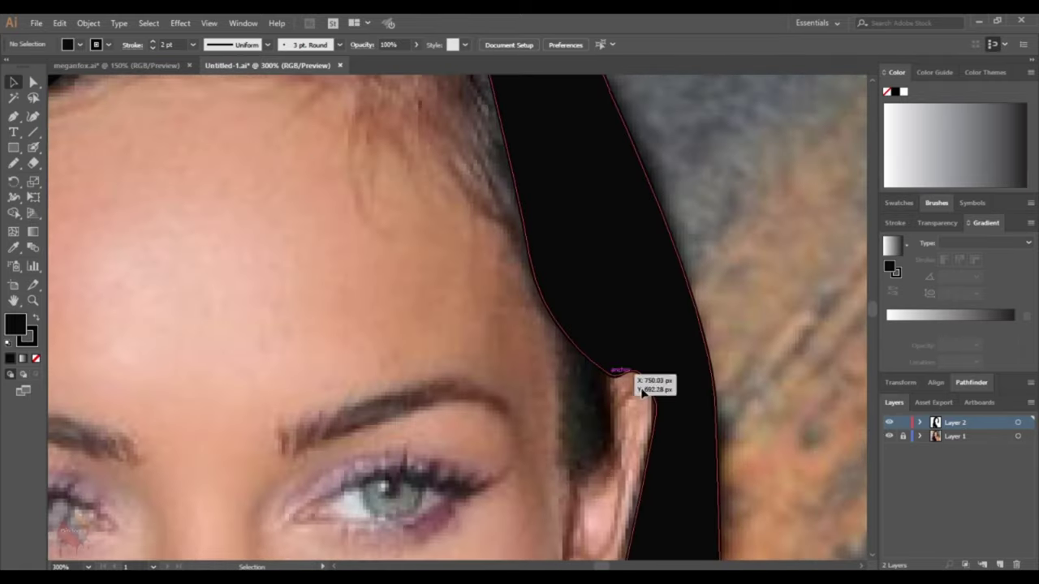
scroll(642, 392, down, 1)
- Apply the elliptical width profile and draw tapered hair strands beside the ear
click(267, 44)
click(235, 73)
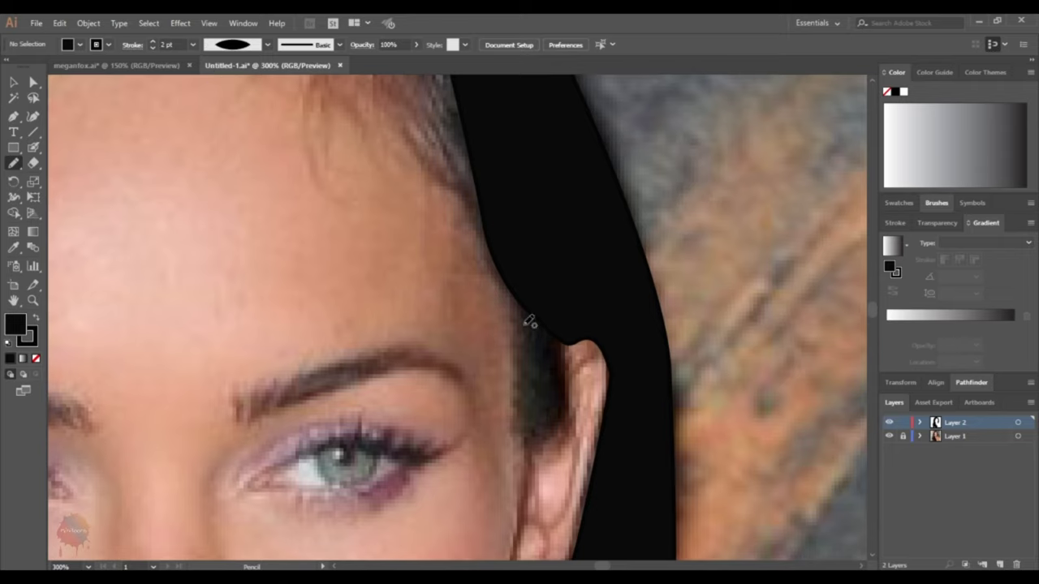
drag(505, 304, 563, 339)
click(889, 435)
click(889, 436)
click(888, 436)
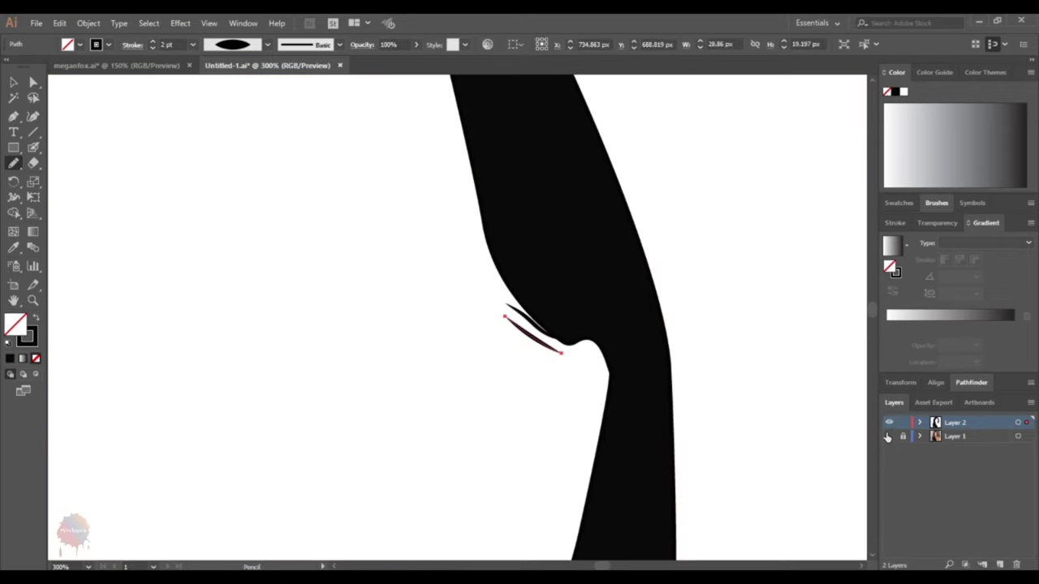
click(889, 437)
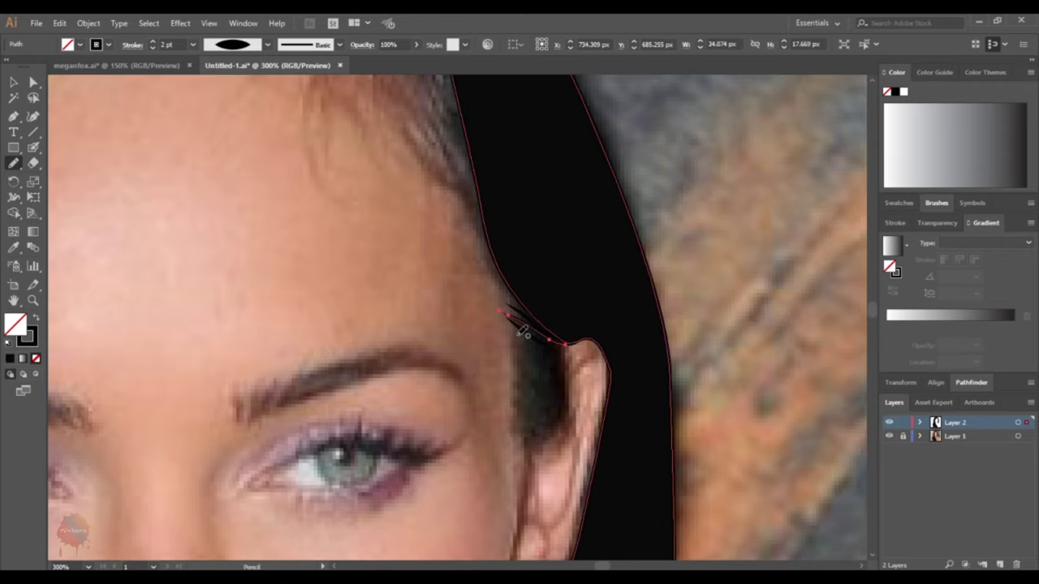
drag(510, 327, 562, 354)
drag(500, 305, 558, 335)
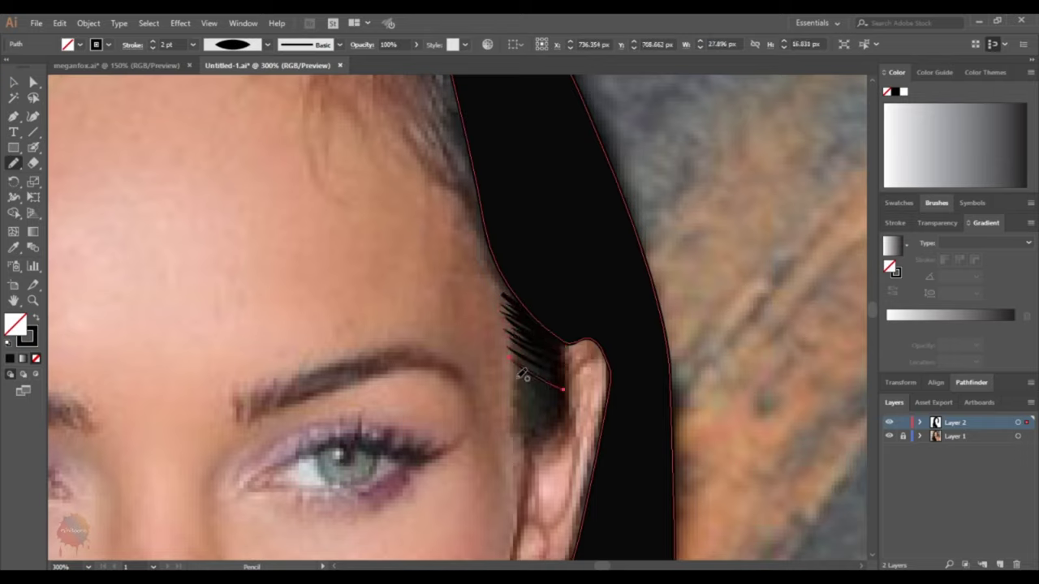
- Add more short strands below the ear and reapply the tapered elliptical profile
key(v)
mouse_move(516, 376)
mouse_down()
mouse_move(568, 414)
mouse_move(566, 397)
mouse_up()
click(14, 163)
click(339, 44)
mouse_move(514, 357)
mouse_down()
mouse_move(560, 381)
mouse_move(564, 419)
mouse_up()
click(267, 44)
click(232, 84)
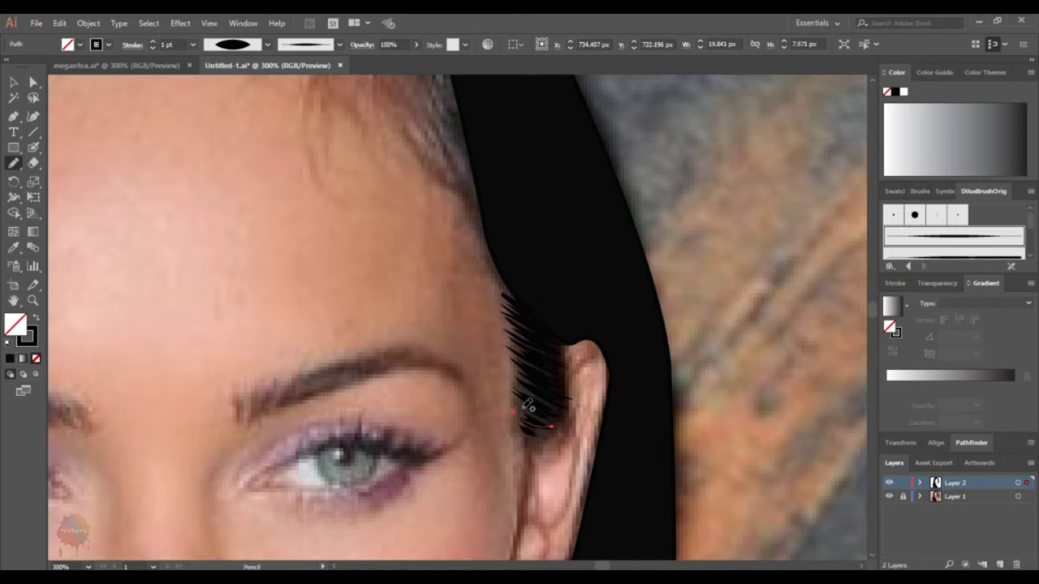
click(889, 496)
click(891, 497)
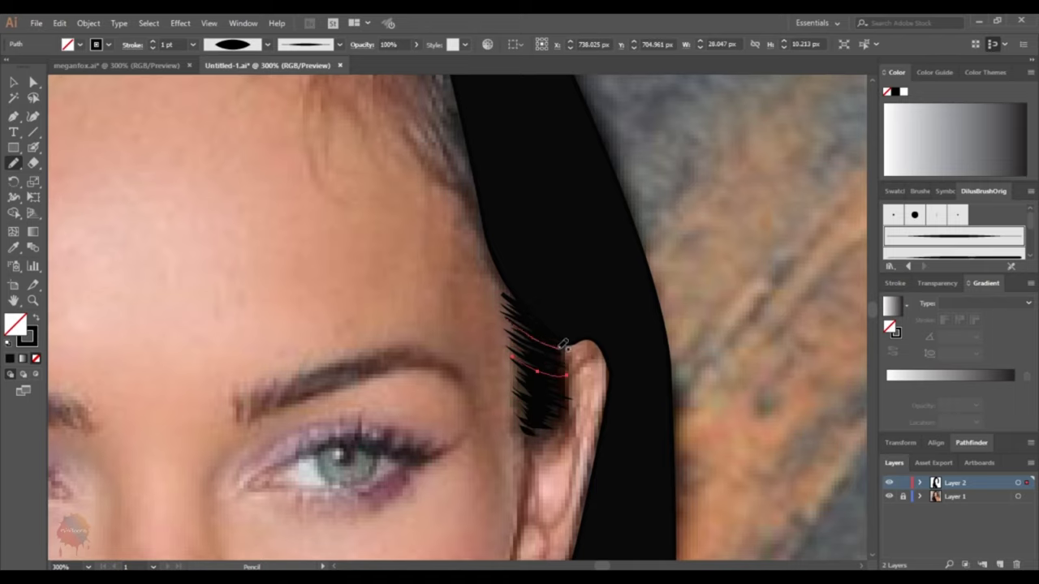
key(ctrl+shift+a)
click(889, 496)
click(889, 496)
- Select the new strands, check them with the photo hidden, and zoom out to the artboard
key(shift+b)
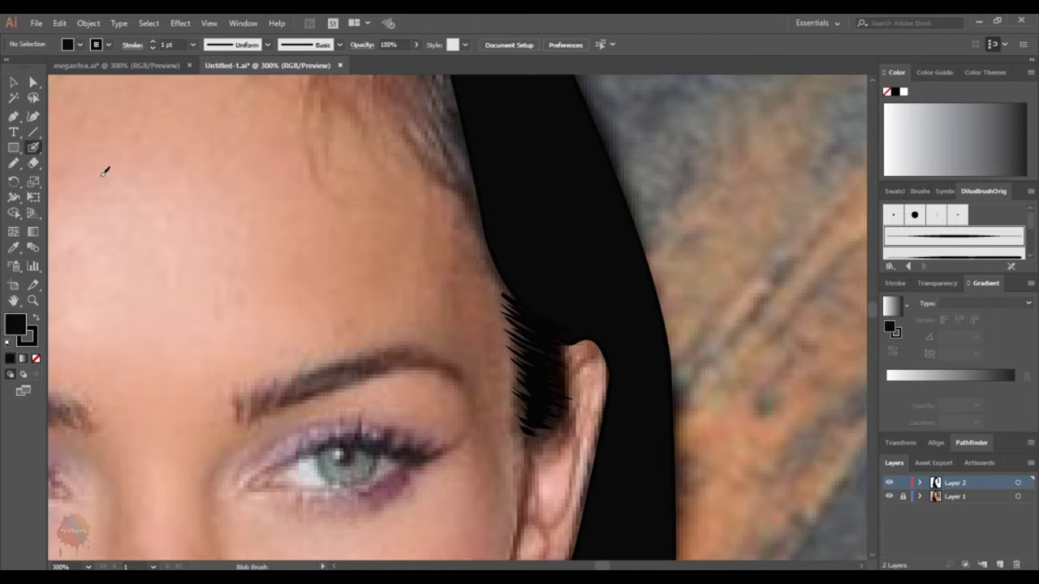
key(v)
click(536, 357)
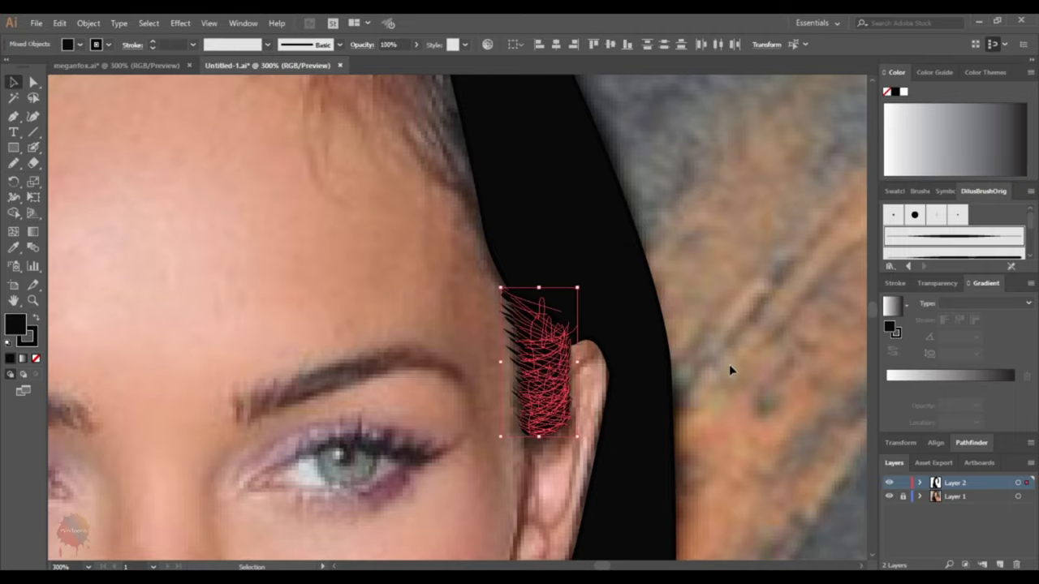
click(729, 364)
click(889, 496)
click(889, 495)
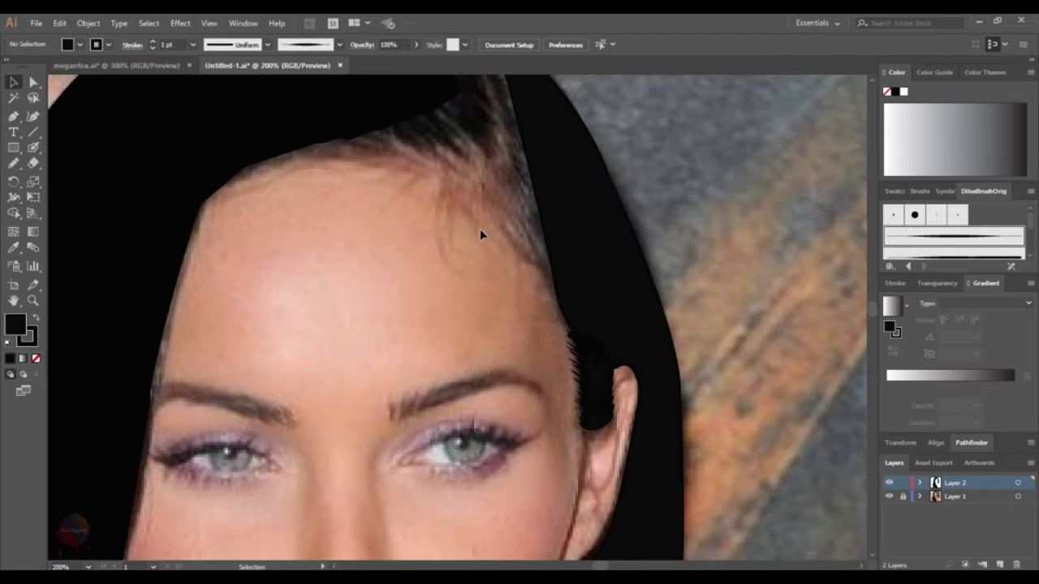
key(ctrl+0)
click(889, 495)
drag(527, 390, 558, 390)
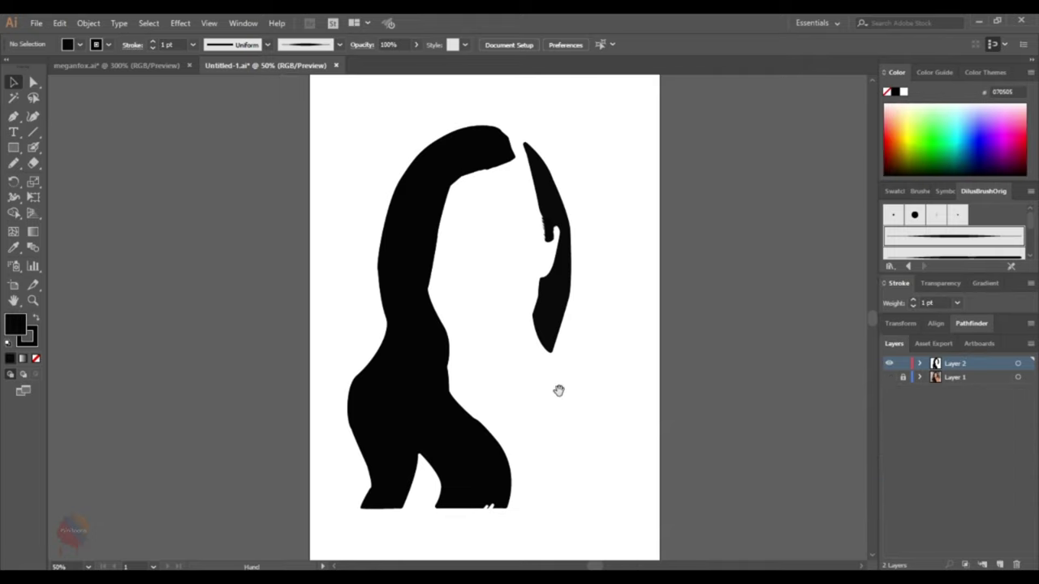
- Set the Pencil to the Basic brush with a 6 pt stroke weight
scroll(431, 163, up, 4)
drag(431, 163, 472, 213)
key(n)
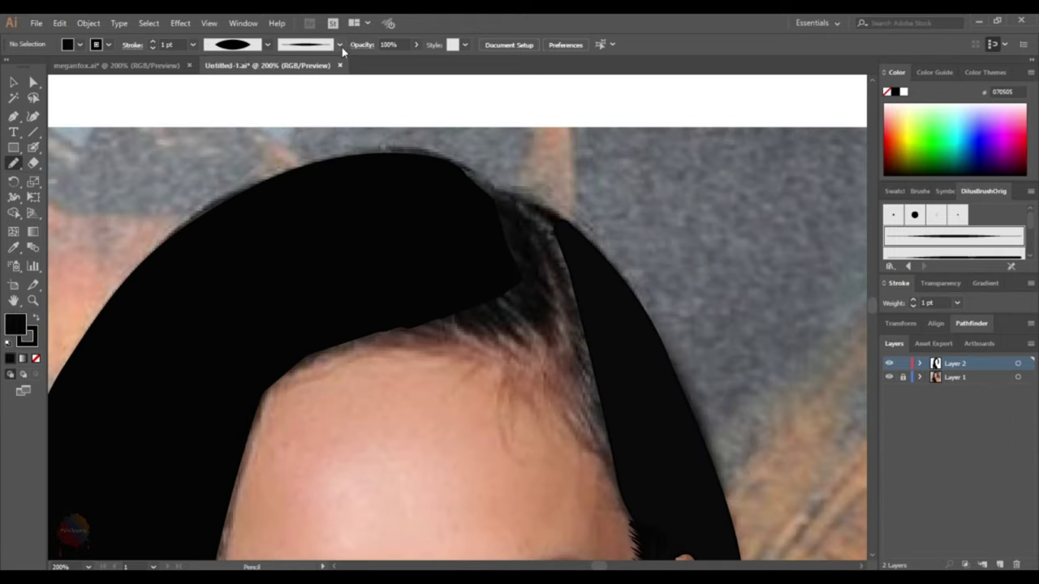
click(339, 45)
click(308, 81)
click(193, 45)
click(203, 162)
- Draw 6 pt hair strands along the top of the hair and upper hairline
drag(386, 168, 510, 196)
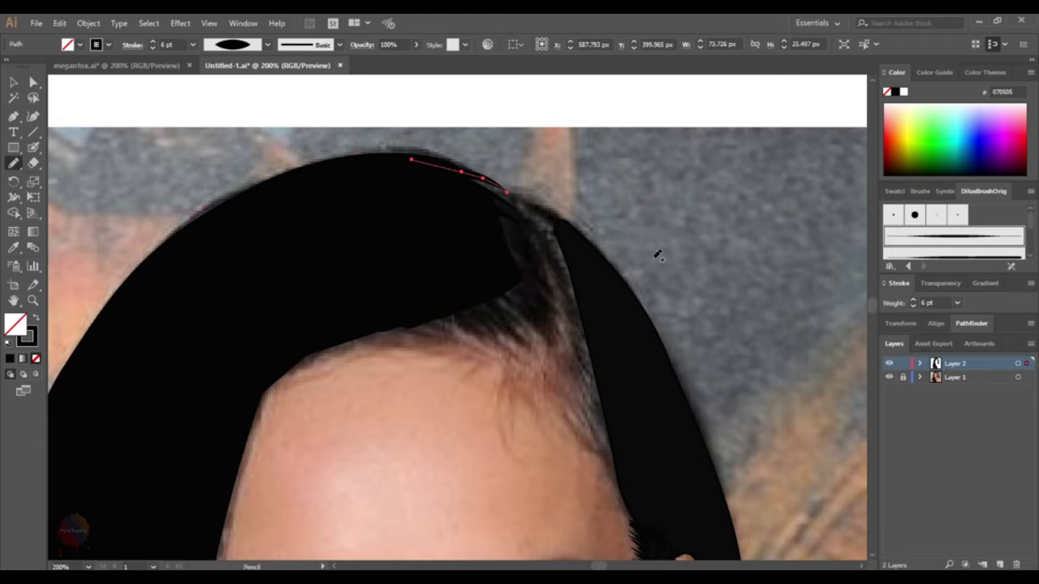
click(889, 376)
click(889, 376)
drag(454, 210, 533, 245)
mouse_move(459, 244)
mouse_down()
mouse_move(549, 301)
mouse_move(545, 289)
mouse_up()
mouse_move(441, 220)
mouse_down()
mouse_move(545, 279)
mouse_move(542, 262)
mouse_up()
drag(441, 186, 524, 216)
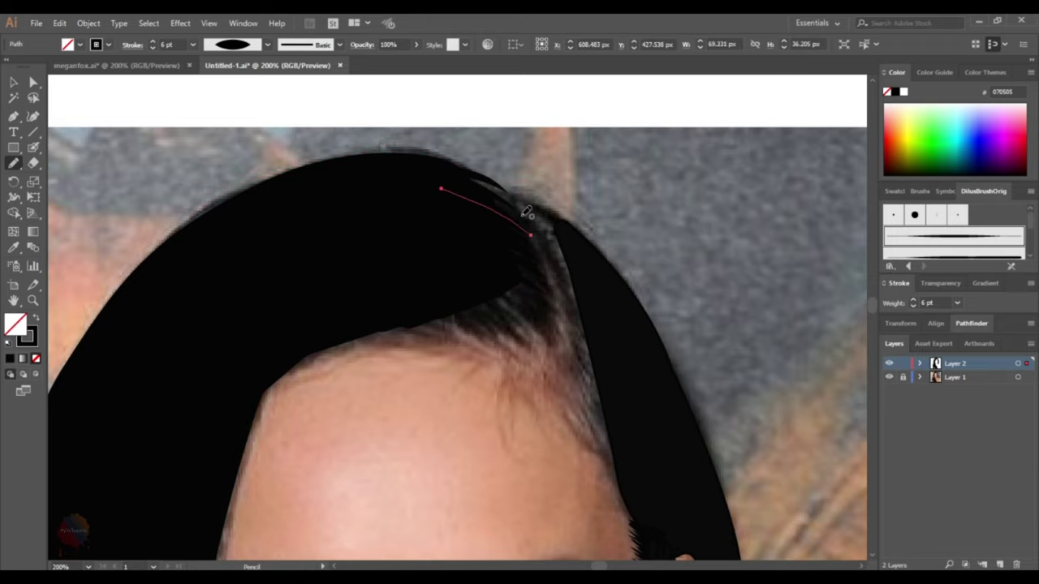
drag(420, 157, 514, 204)
click(889, 377)
click(888, 377)
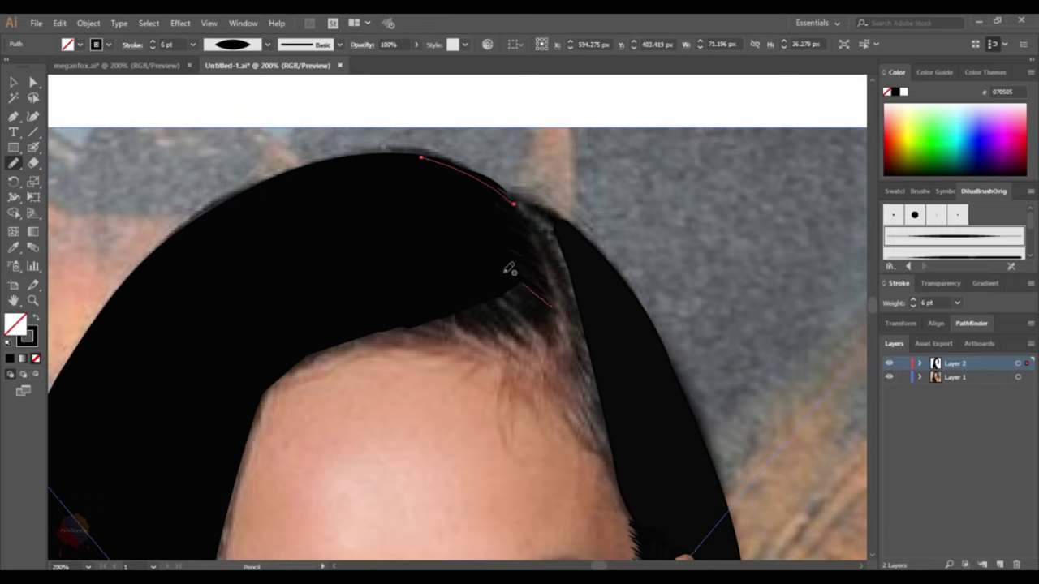
- Add several more strands along the lower forehead hairline
drag(452, 251, 532, 347)
drag(417, 254, 524, 341)
drag(320, 278, 429, 325)
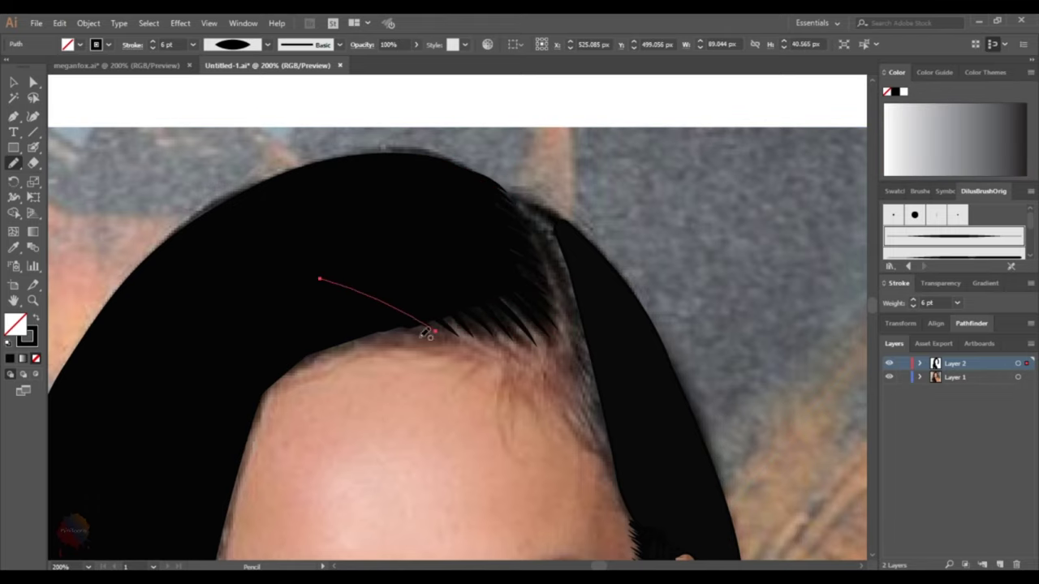
drag(250, 348, 440, 330)
drag(297, 306, 452, 324)
mouse_move(338, 281)
mouse_down()
mouse_move(455, 329)
mouse_move(549, 332)
mouse_up()
key(v)
click(458, 335)
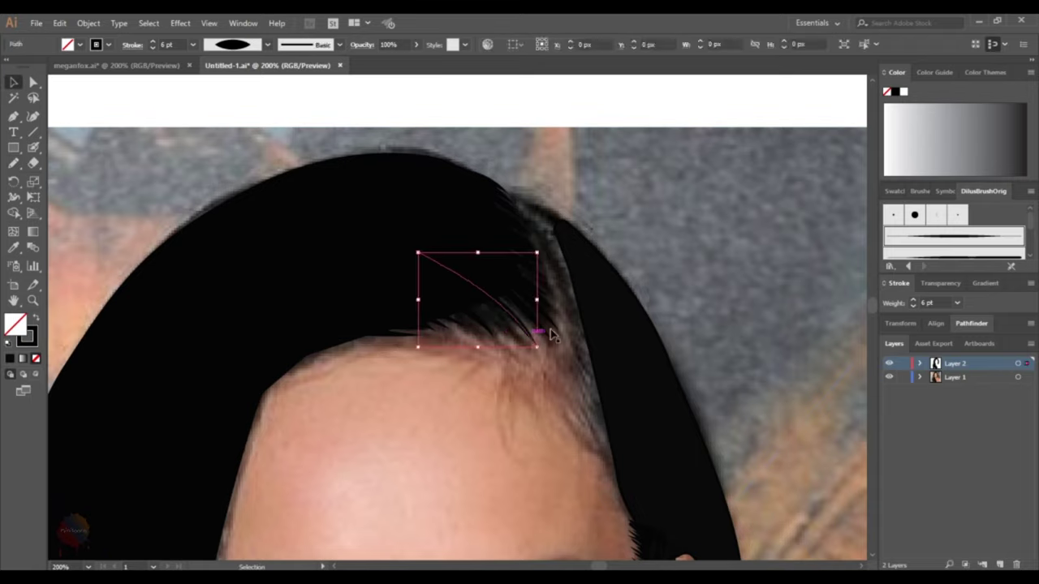
key(ctrl+shift+a)
- Draw a short 3 pt strand at the hairline and adjust it
scroll(203, 325, down, 1)
key(n)
click(192, 44)
click(205, 159)
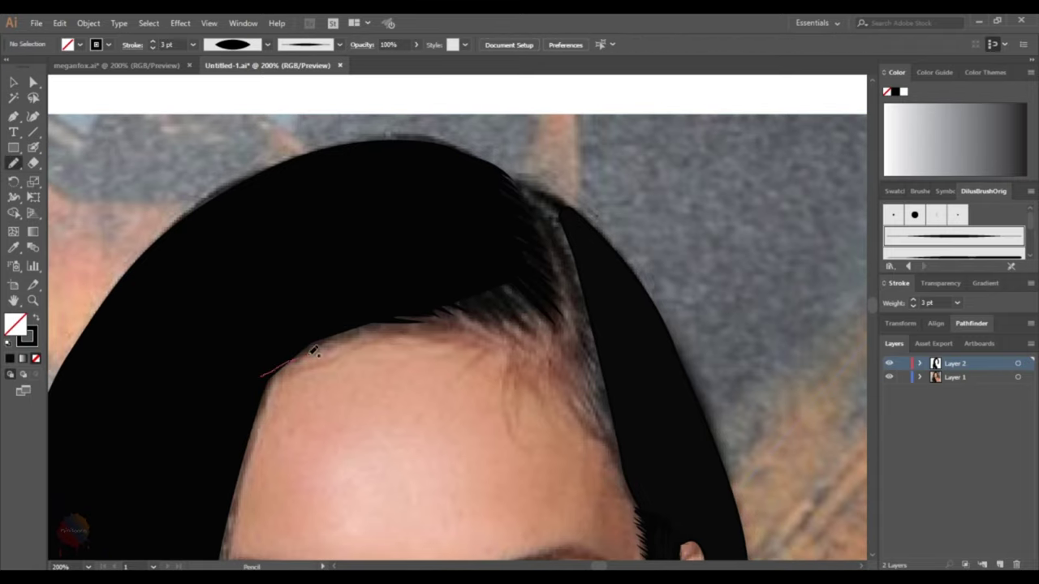
mouse_move(316, 349)
mouse_down()
mouse_move(282, 354)
mouse_move(328, 345)
mouse_move(319, 387)
mouse_up()
key(v)
click(366, 373)
click(308, 362)
- Draw 7 pt strands with the elliptical width profile and paint black over a hairline gap
key(n)
click(193, 45)
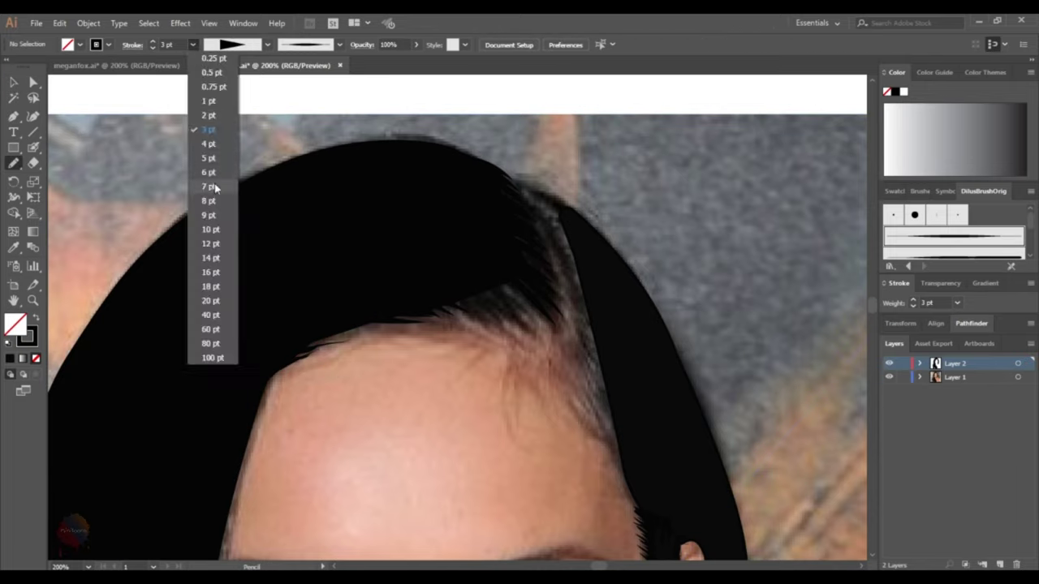
click(204, 207)
drag(288, 250, 519, 341)
click(268, 44)
click(225, 85)
mouse_move(341, 201)
mouse_down()
mouse_move(511, 332)
mouse_move(325, 323)
mouse_up()
click(33, 148)
key(ctrl+shift+a)
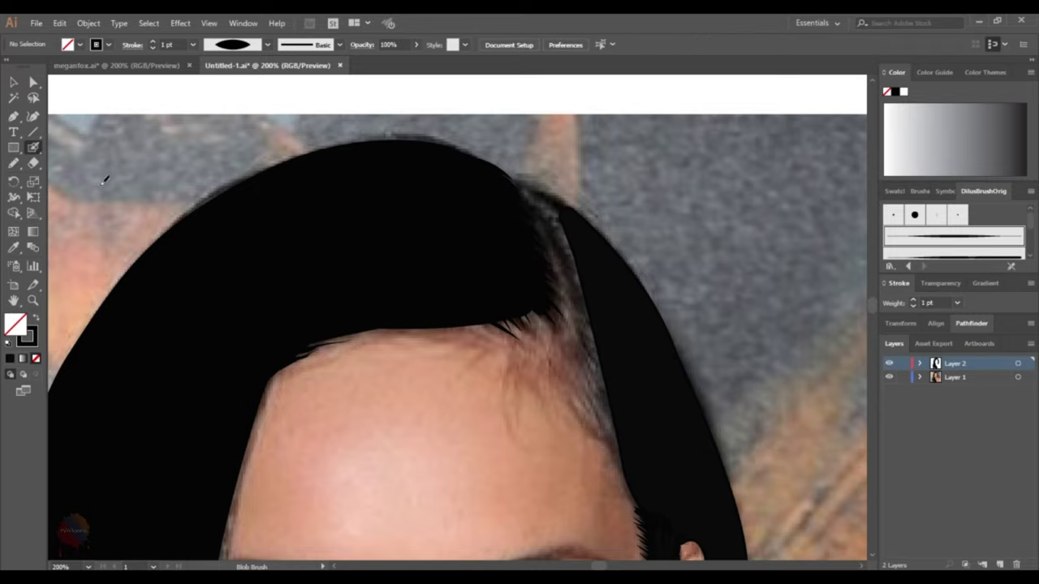
- Add three more strands along the left hairline, then hide the photo to check
key(n)
drag(400, 331, 242, 320)
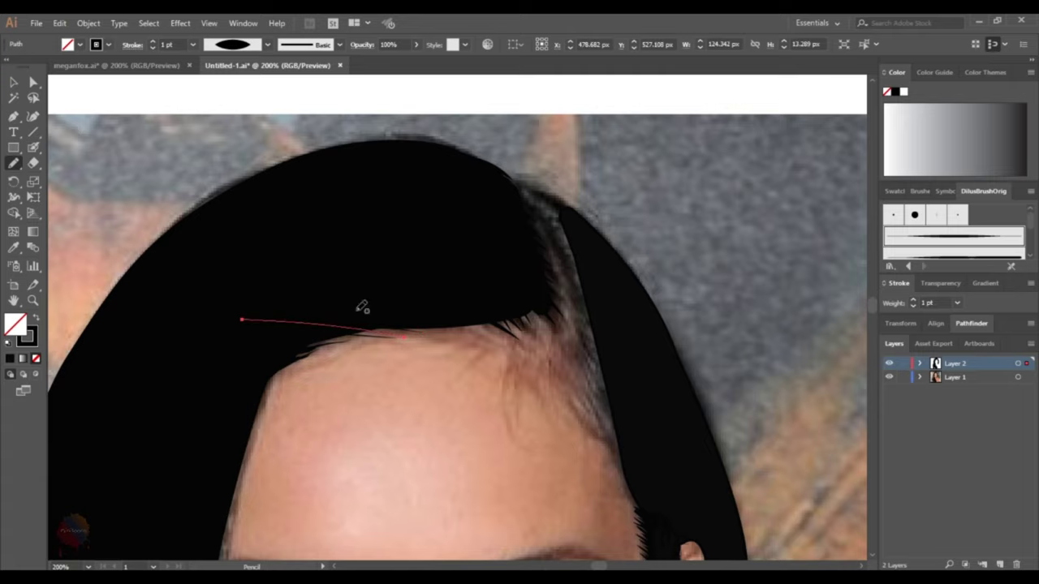
drag(455, 324, 320, 301)
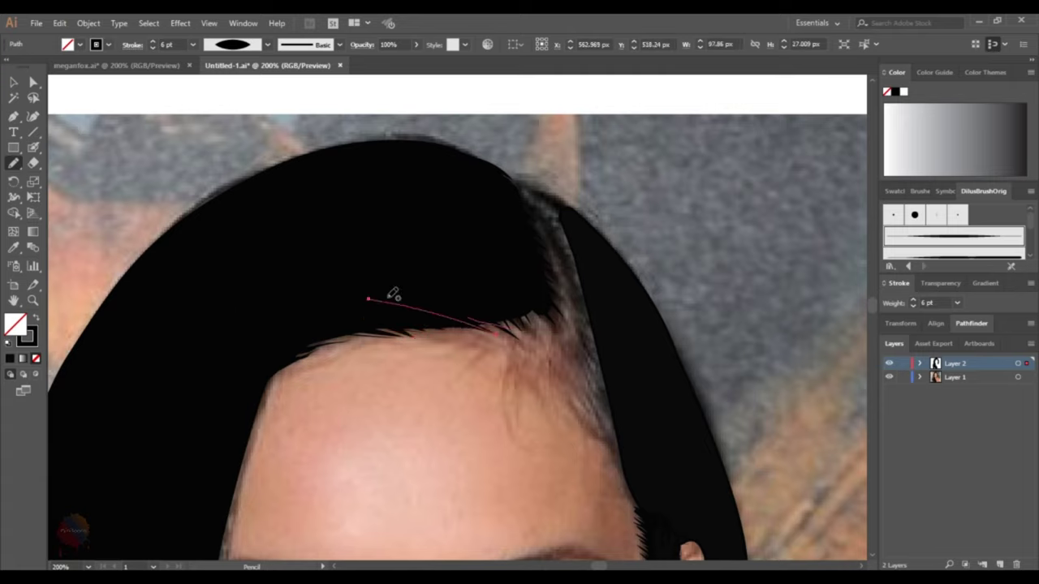
drag(532, 325, 427, 296)
key(v)
key(ctrl+a)
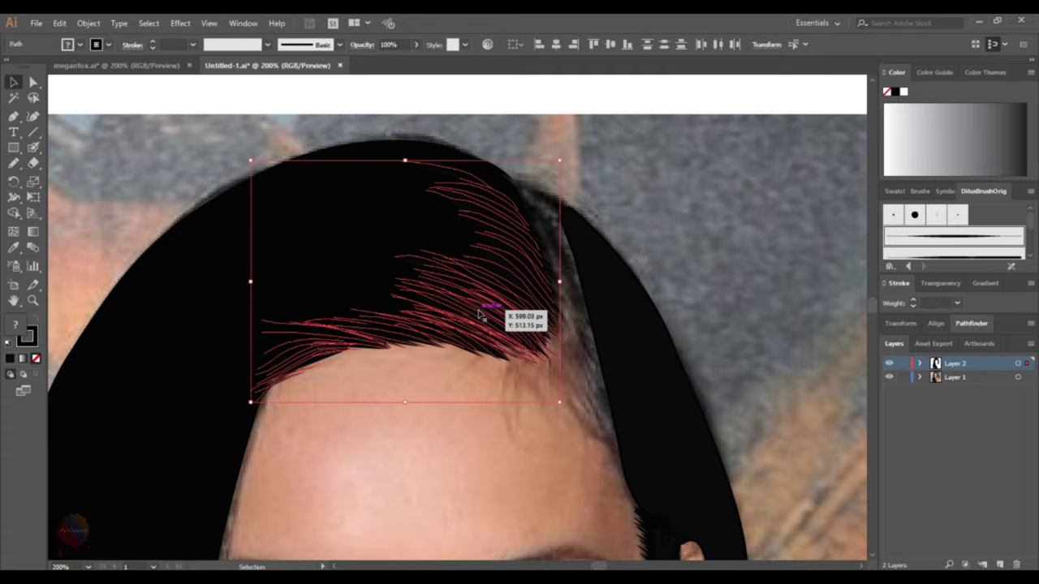
click(775, 253)
click(890, 377)
- Apply the first width profile to the Pencil and start strands on the hair layer
key(ctrl+0)
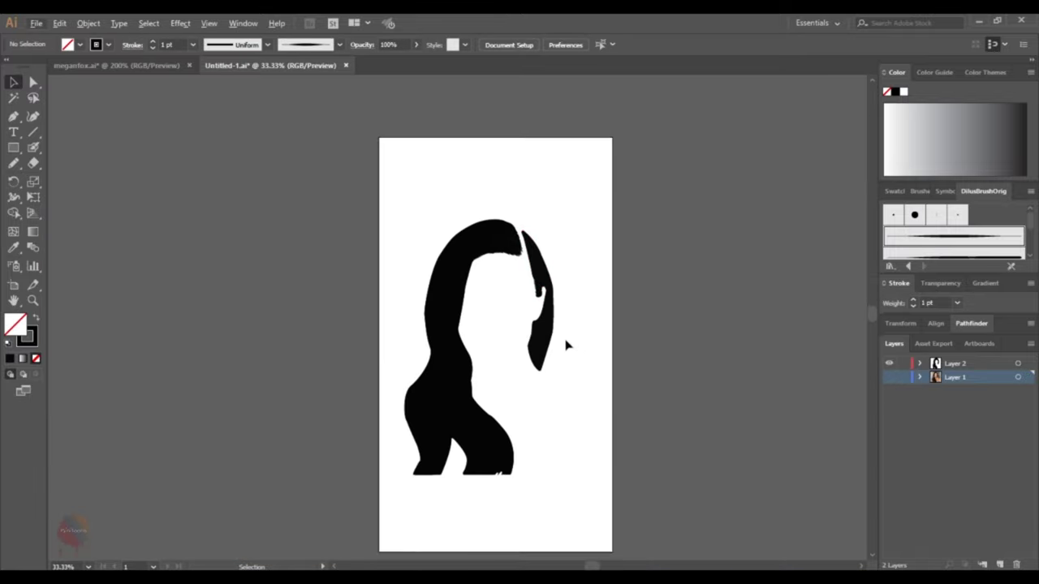
click(890, 376)
scroll(500, 134, up, 3)
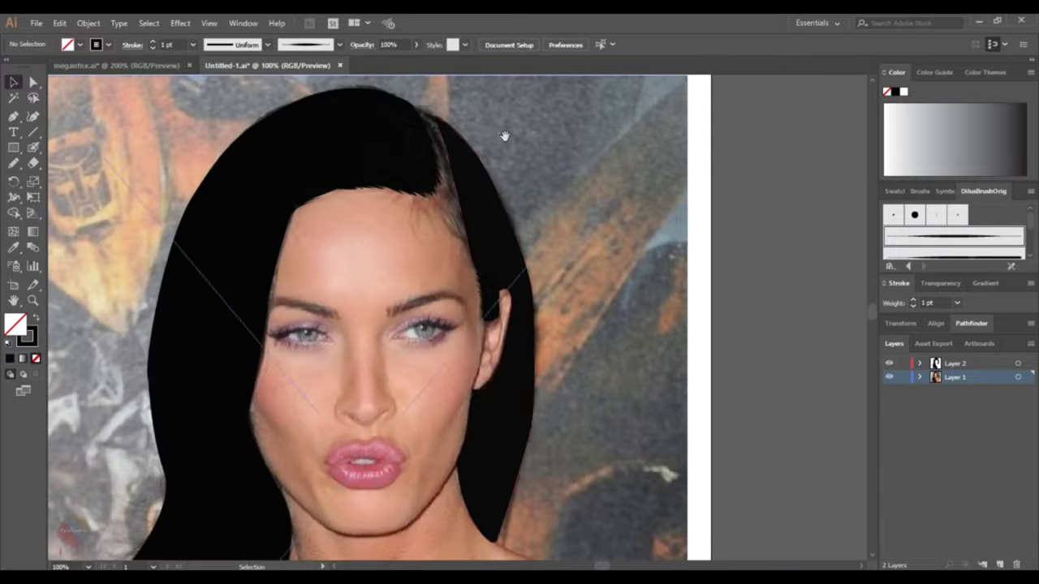
scroll(661, 241, up, 2)
key(n)
click(267, 44)
click(227, 86)
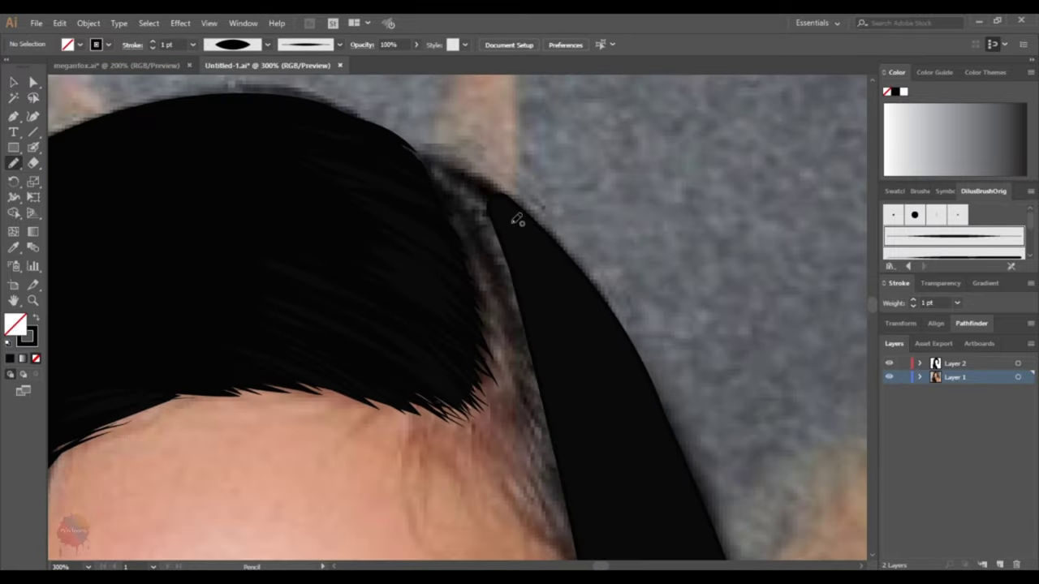
drag(464, 211, 562, 254)
click(954, 363)
- Fill the top of the right-hand hair strand with black strokes
drag(471, 217, 551, 241)
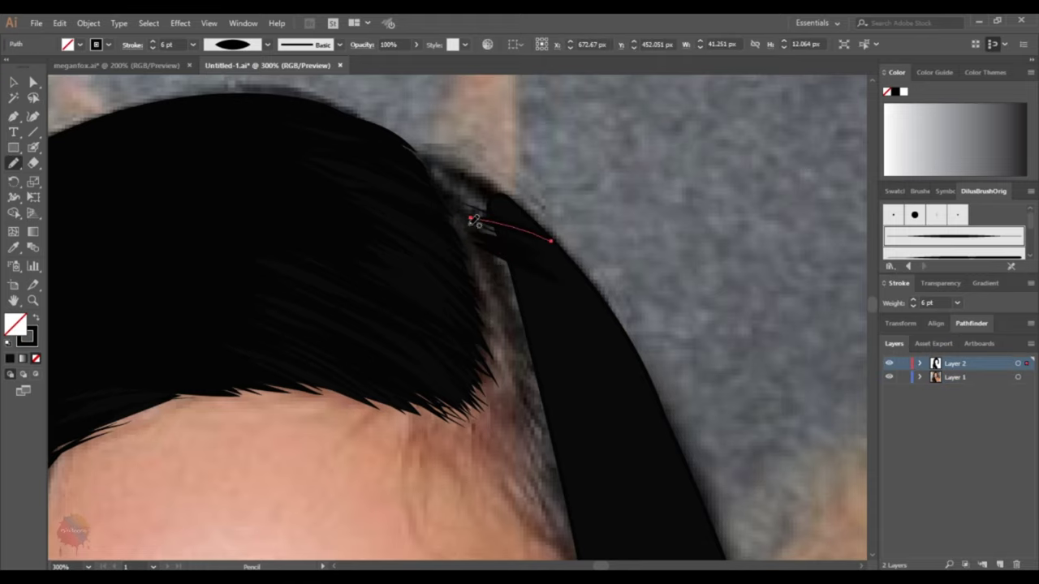
drag(453, 195, 527, 212)
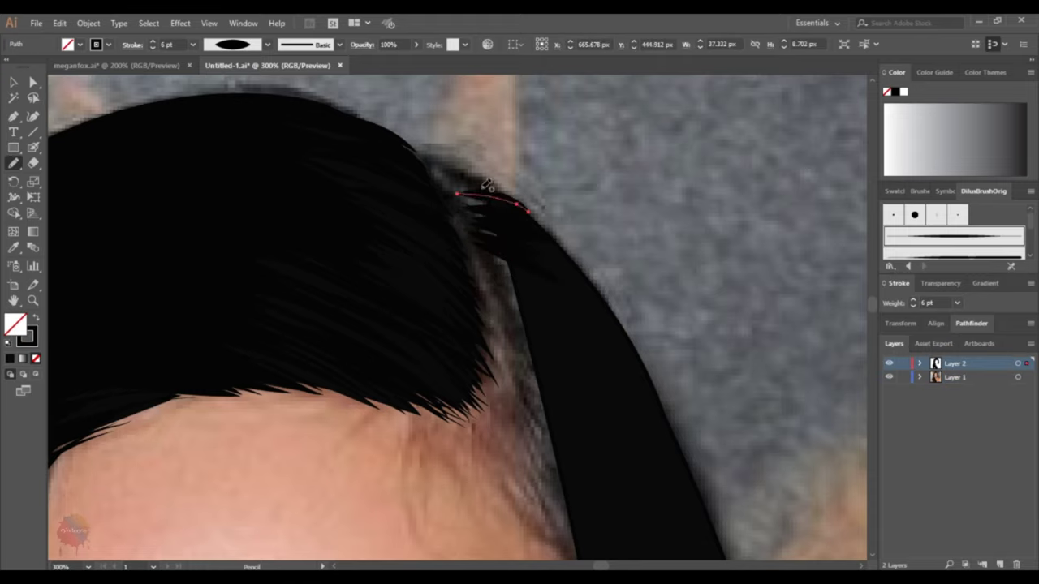
click(890, 377)
mouse_move(453, 172)
mouse_down()
mouse_move(526, 209)
mouse_move(513, 213)
mouse_up()
drag(426, 152, 521, 208)
drag(450, 193, 524, 223)
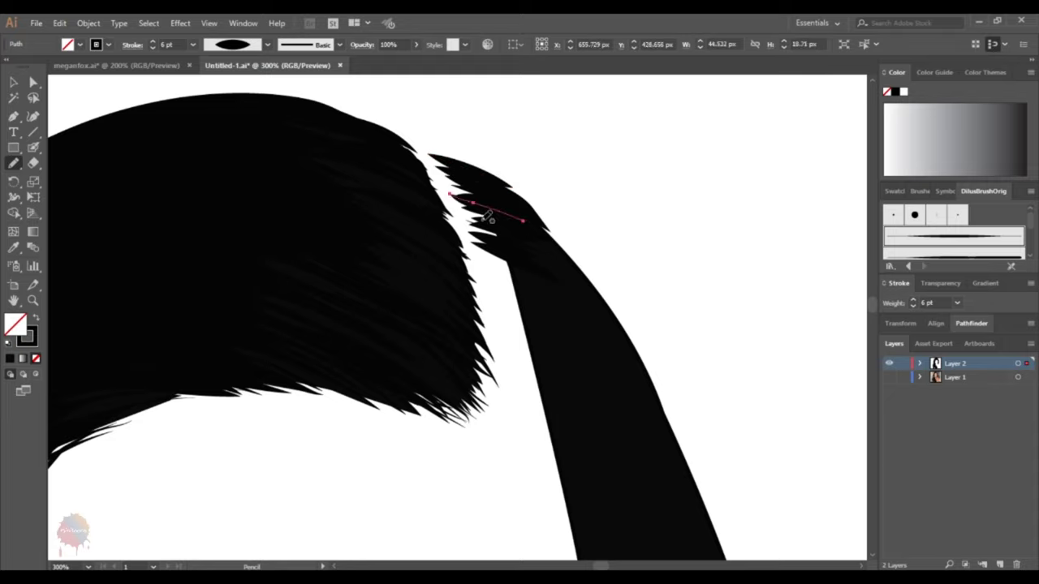
drag(462, 213, 542, 258)
- Cover the white gap beside the parting with more hair strokes
drag(483, 276, 557, 307)
drag(487, 294, 561, 319)
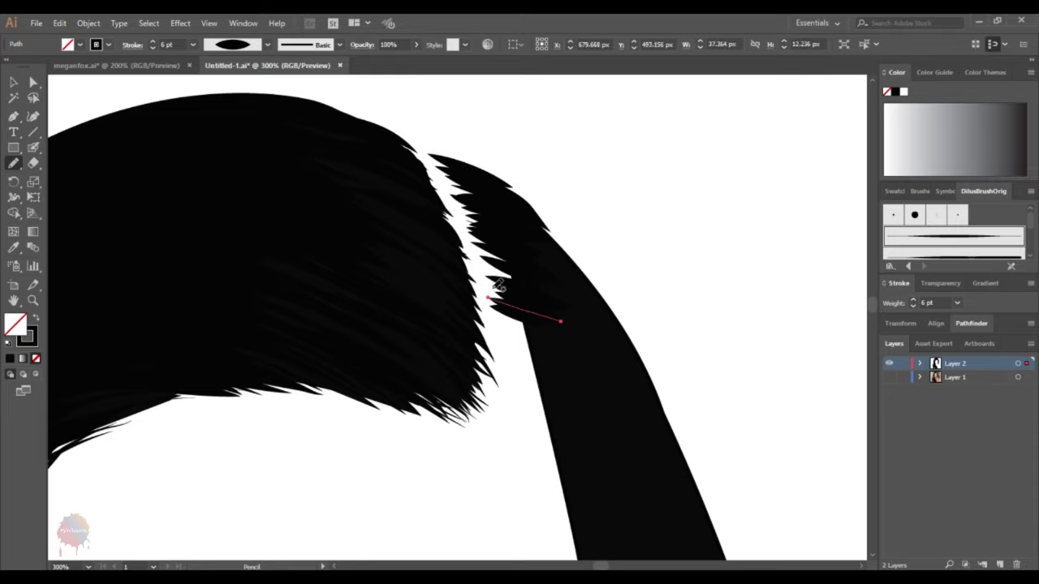
mouse_move(474, 255)
mouse_down()
mouse_move(557, 290)
mouse_move(549, 262)
mouse_up()
drag(490, 312, 572, 342)
click(889, 377)
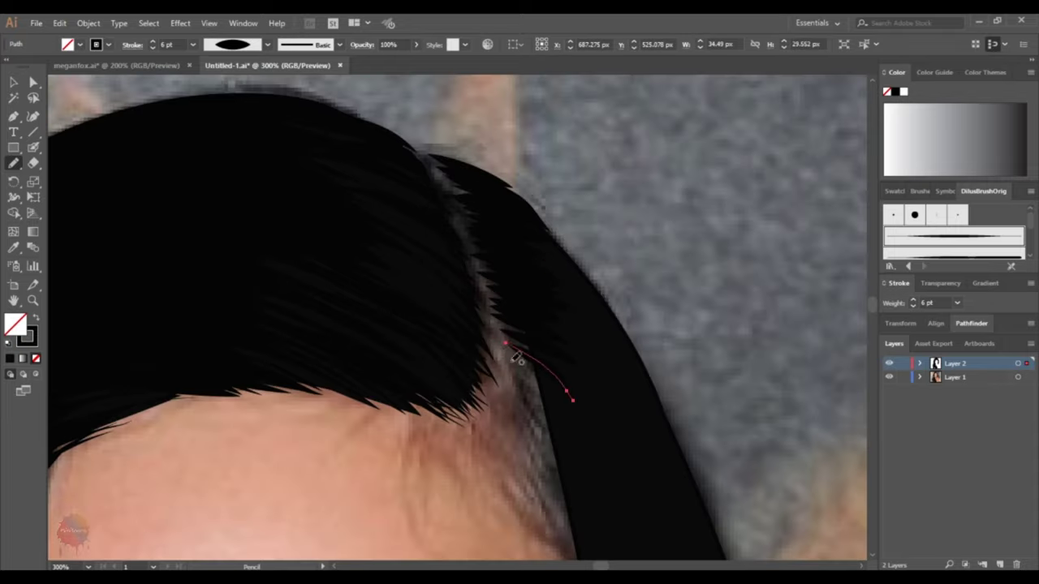
- Add fine hair strokes along the strand's inner edge lower down
drag(515, 379, 595, 450)
drag(514, 357, 598, 398)
scroll(552, 434, down, 3)
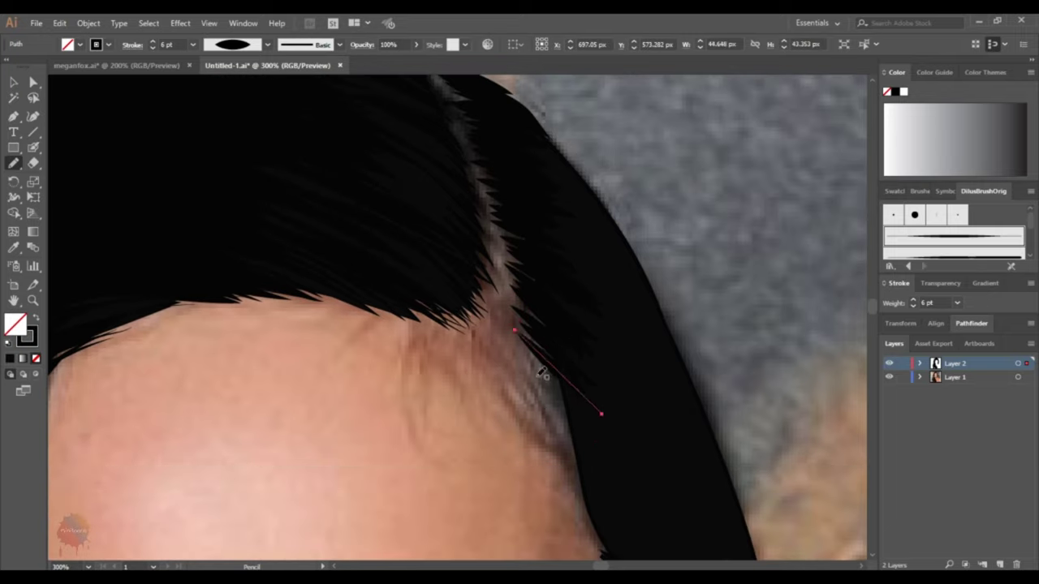
mouse_move(538, 371)
mouse_down()
mouse_move(591, 436)
mouse_move(590, 476)
mouse_up()
drag(484, 353, 568, 402)
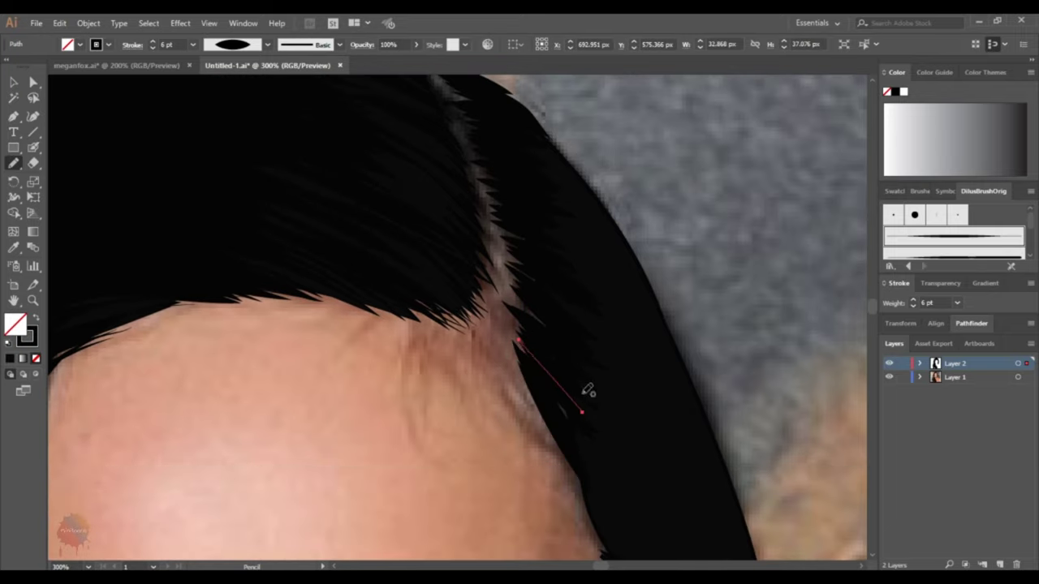
drag(504, 395, 608, 445)
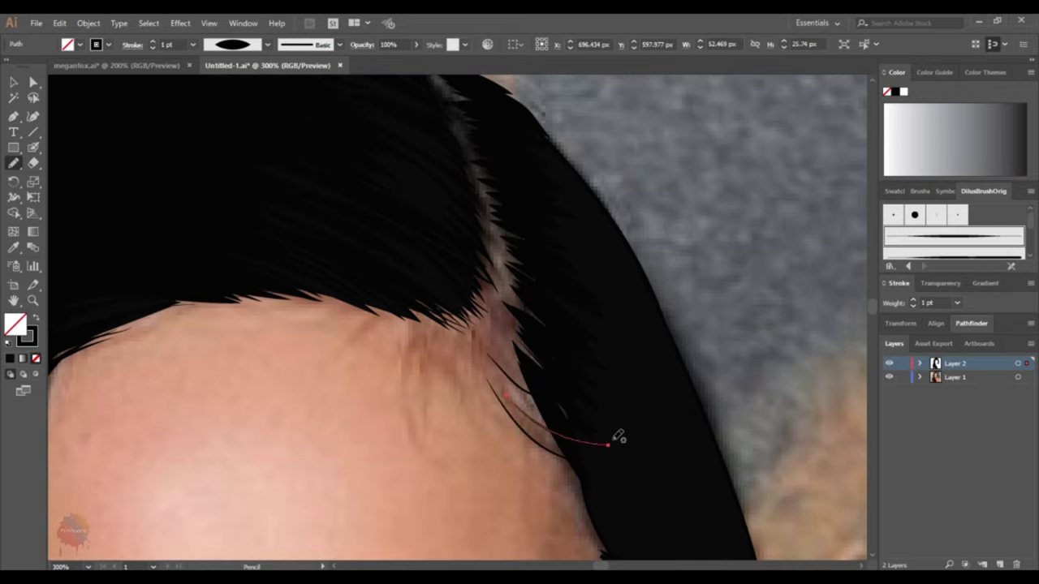
- Check the new strokes by selecting them, then deselect and fit the artboard in view
click(13, 84)
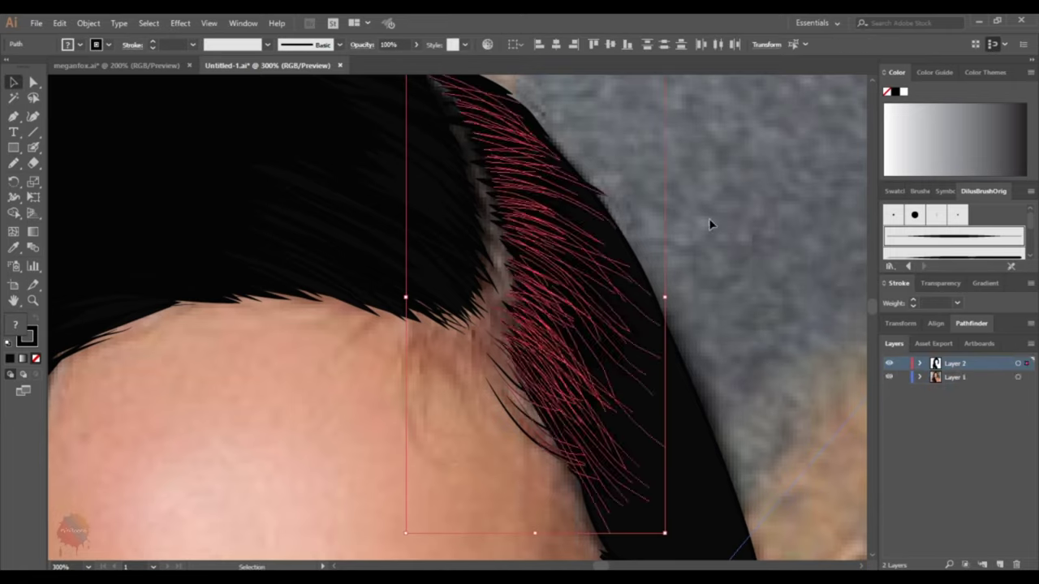
click(503, 412)
click(598, 195)
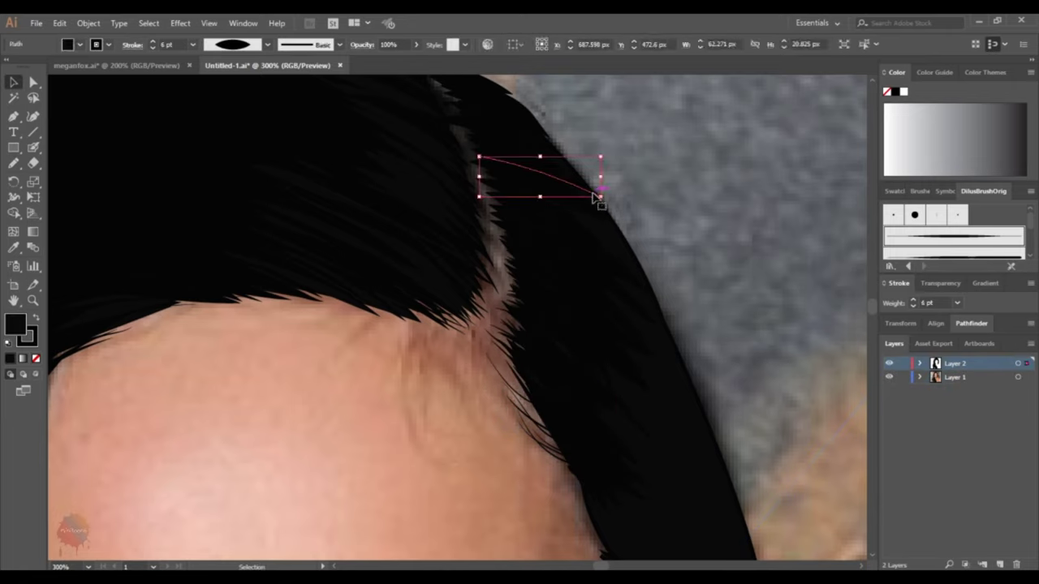
click(954, 377)
key(ctrl+minus)
key(ctrl+minus)
key(ctrl+shift+a)
key(ctrl+0)
- Choose the tapered width profile for the Pencil on the drawing layer
click(889, 377)
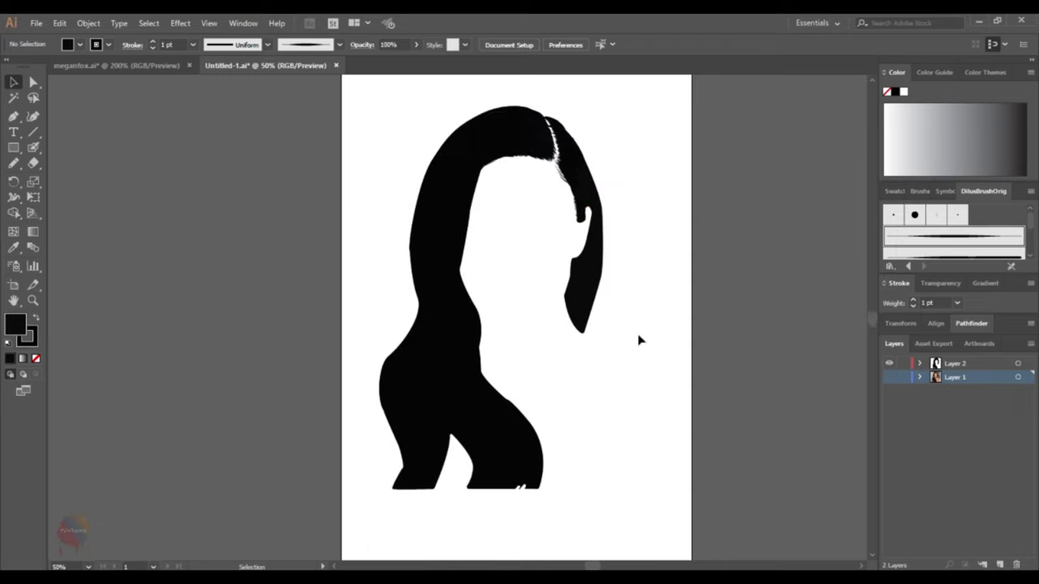
click(888, 377)
key(ctrl+plus)
key(ctrl+plus)
key(ctrl+plus)
key(ctrl+plus)
key(n)
click(268, 44)
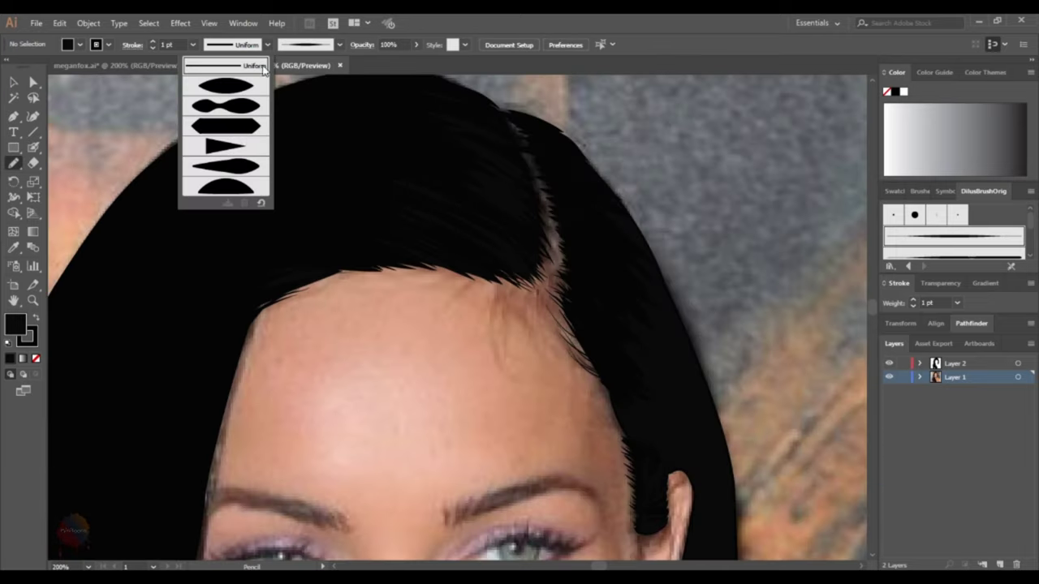
click(242, 149)
drag(532, 261, 520, 280)
key(ctrl+z)
click(954, 363)
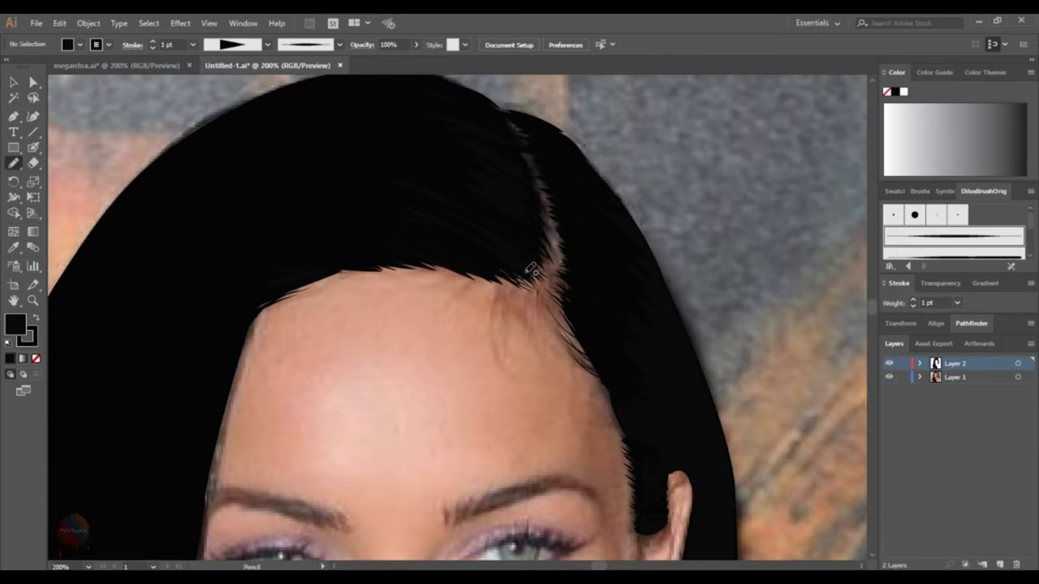
- Draw two tapered strands falling from the parting onto the forehead and nudge them
mouse_move(330, 96)
mouse_down()
mouse_move(522, 284)
mouse_move(481, 320)
mouse_up()
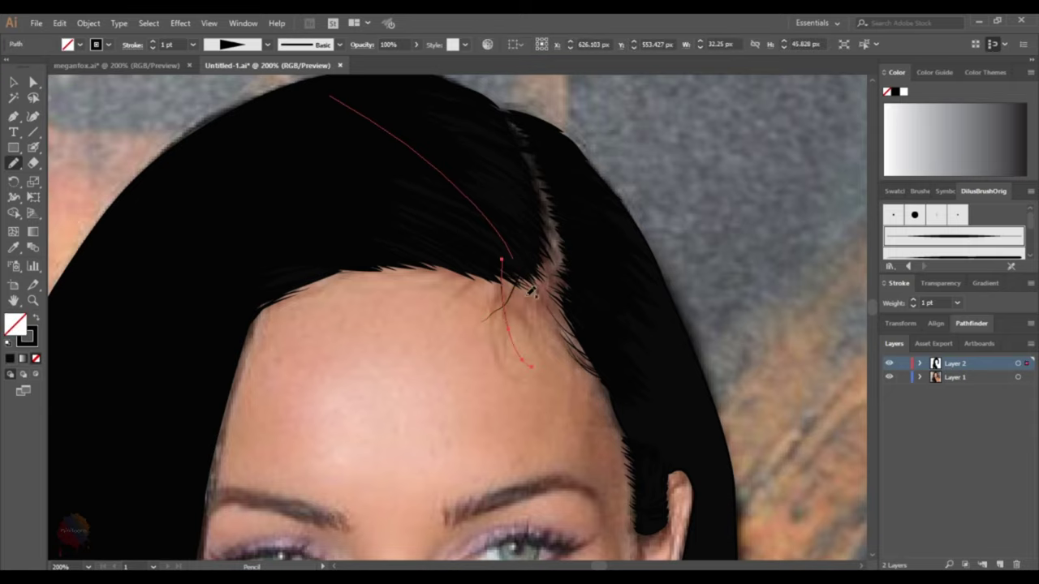
drag(503, 256, 531, 339)
click(15, 84)
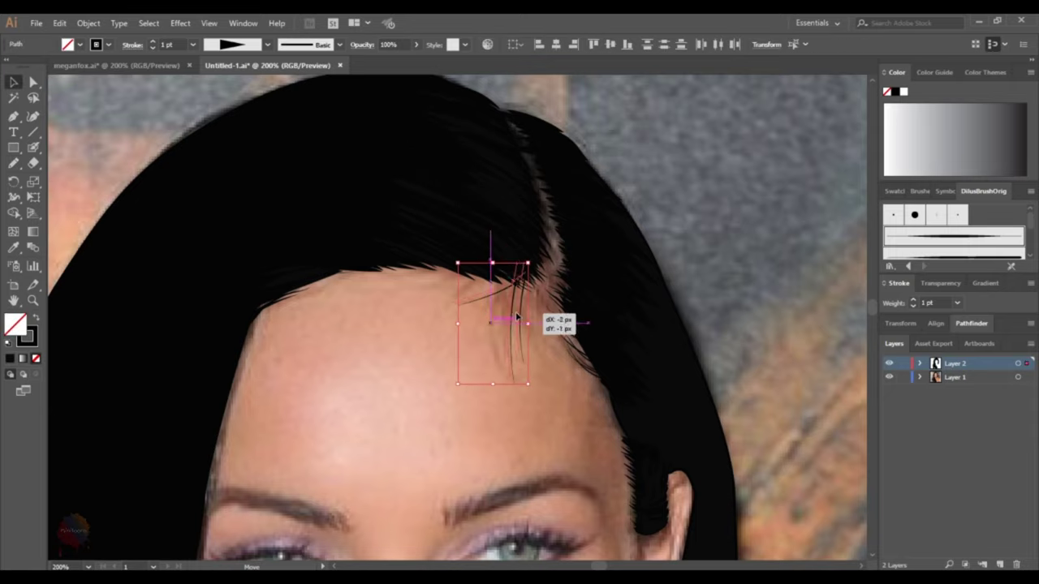
drag(498, 301, 521, 313)
click(812, 241)
key(ctrl+0)
- Lock the reference photo layer and keep the drawing layer active
click(889, 376)
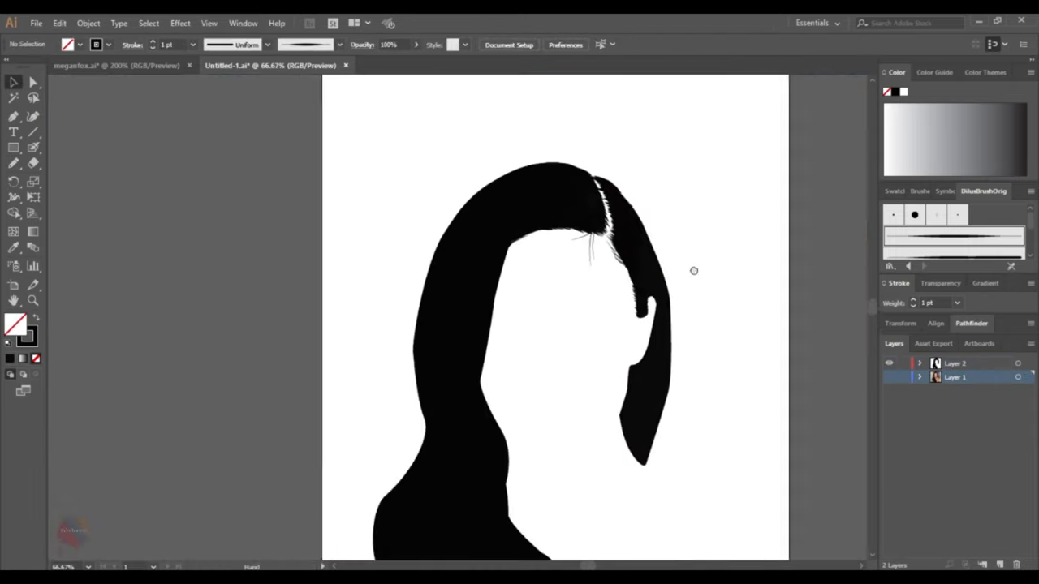
click(889, 377)
click(903, 377)
click(953, 364)
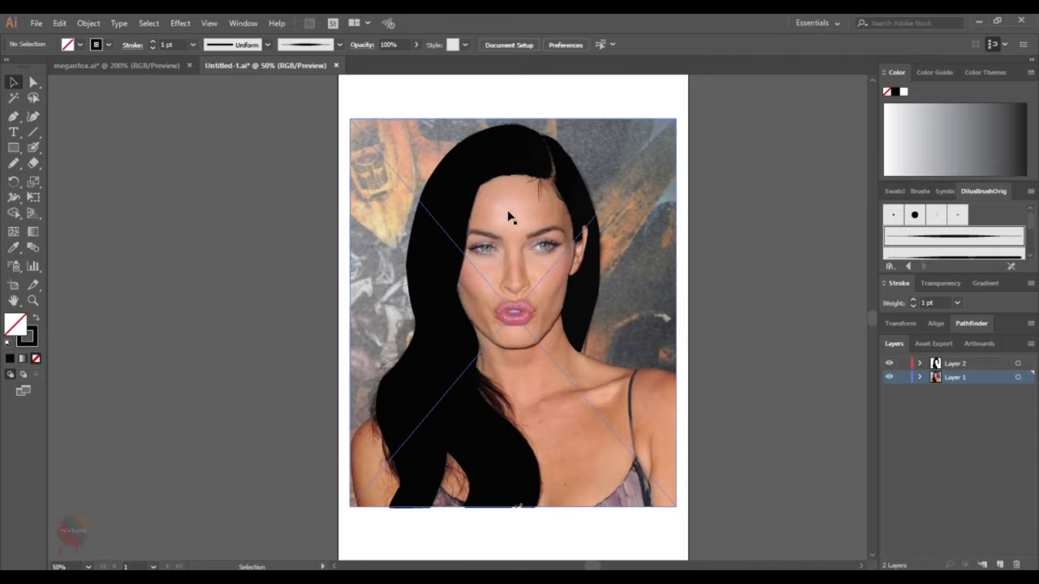
- Trace the jawline under the chin with the Pencil
key(n)
key(ctrl+1)
scroll(381, 389, up, 1)
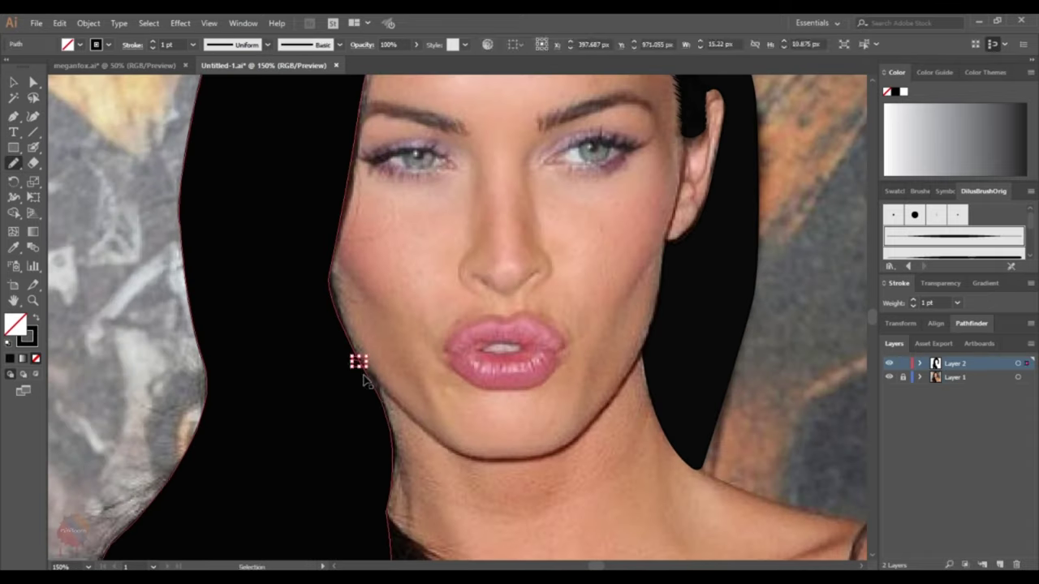
scroll(359, 360, up, 1)
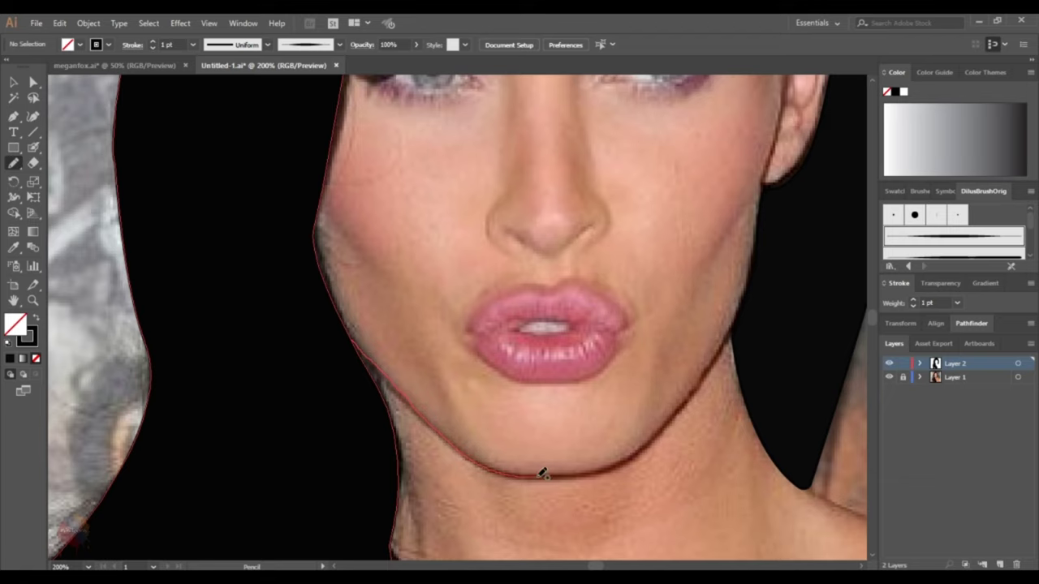
drag(608, 472, 610, 473)
scroll(591, 441, up, 1)
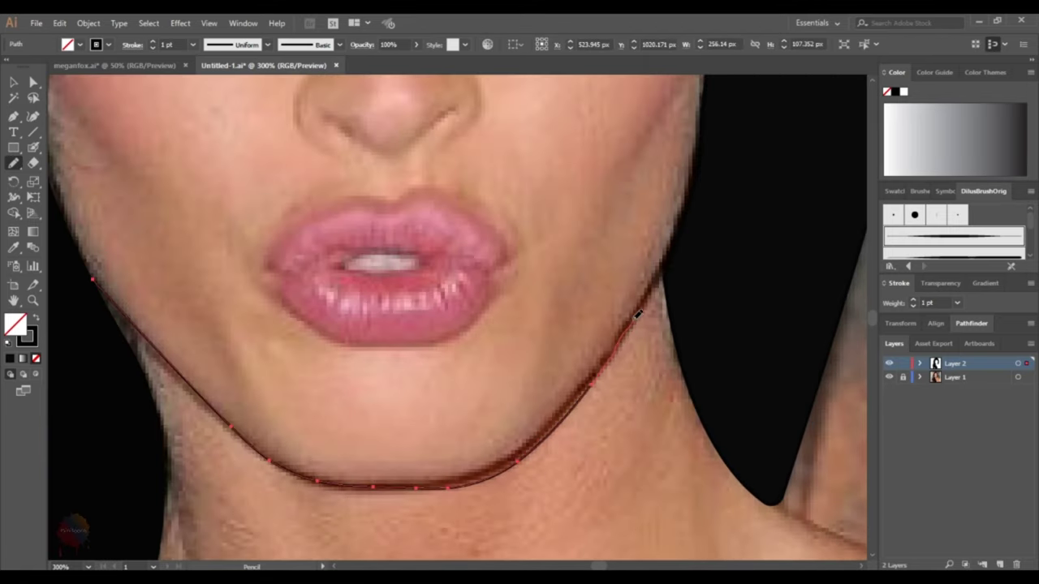
scroll(500, 397, up, 5)
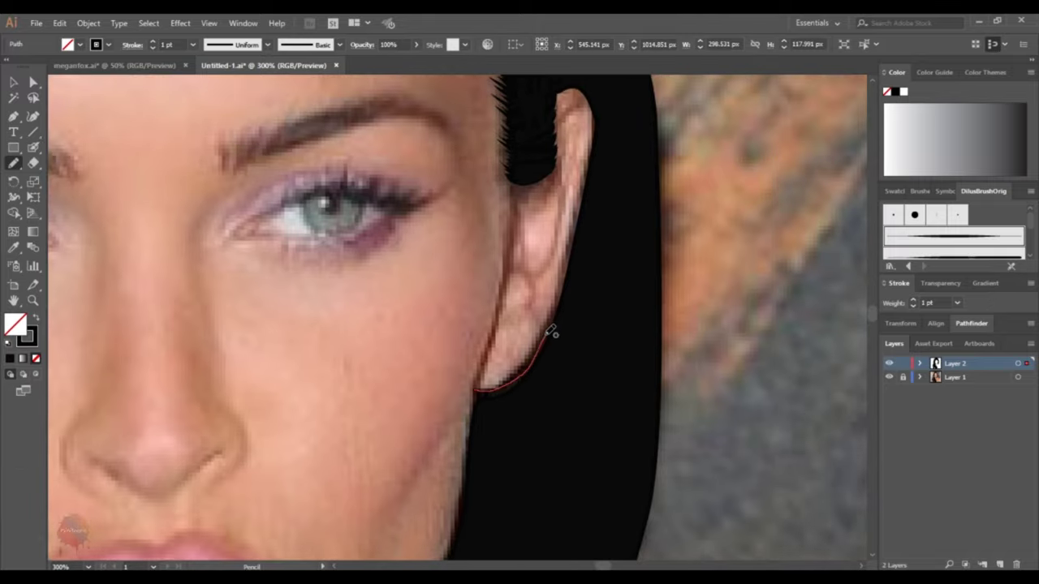
- Outline the ear from lobe to top and draw its inner folds
drag(551, 331, 510, 383)
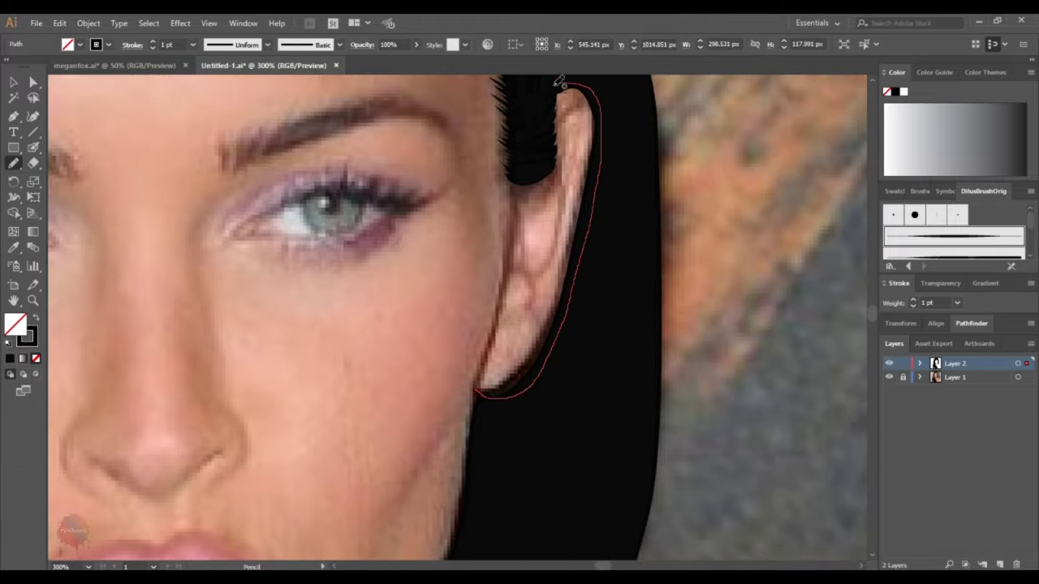
drag(542, 175, 509, 180)
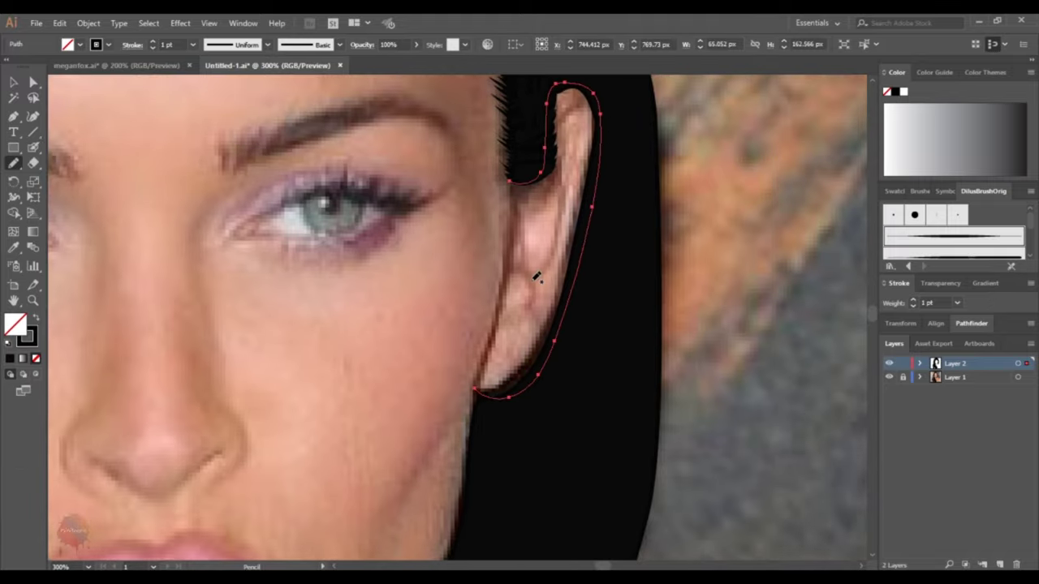
scroll(504, 279, down, 1)
mouse_move(478, 366)
mouse_down()
mouse_move(503, 242)
mouse_move(579, 233)
mouse_up()
scroll(560, 244, up, 5)
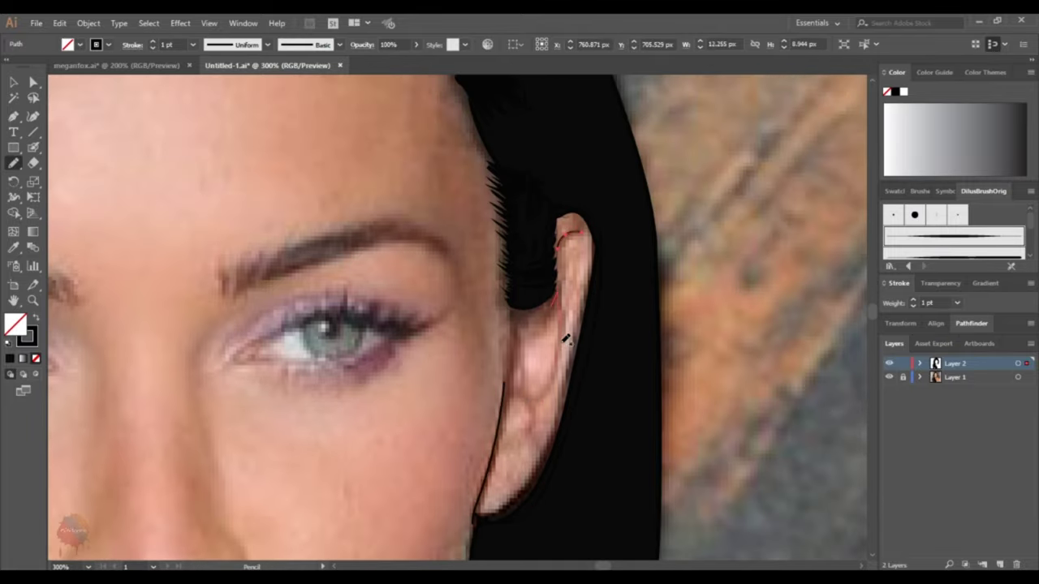
mouse_move(565, 340)
mouse_down()
mouse_move(513, 397)
mouse_move(509, 443)
mouse_move(535, 449)
mouse_up()
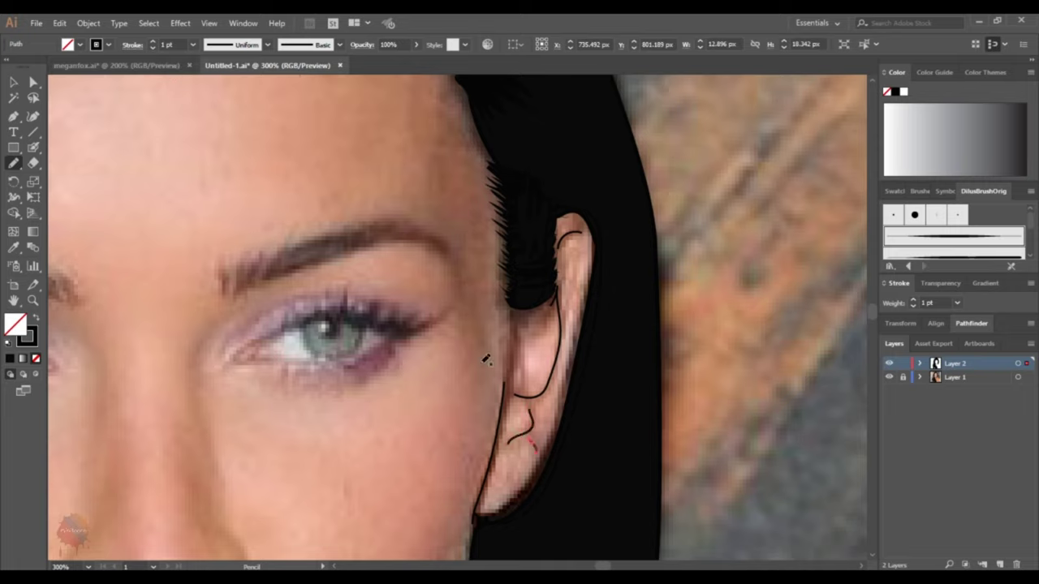
- Give the ear paths the tapered width profile and a 0.5 pt stroke weight
key(v)
click(504, 381)
shift+click(572, 237)
click(339, 45)
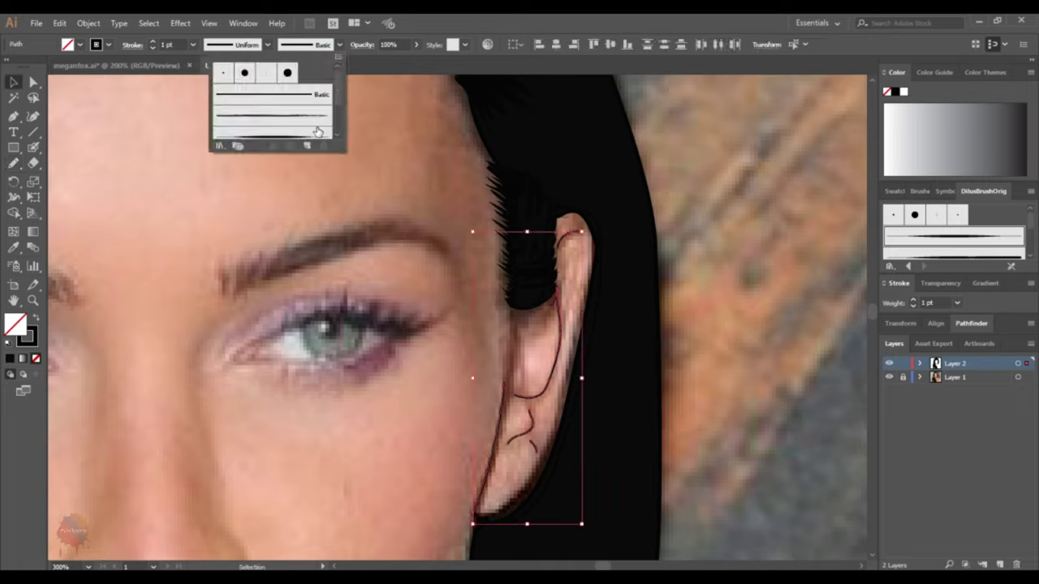
click(316, 132)
click(192, 45)
click(214, 86)
click(192, 45)
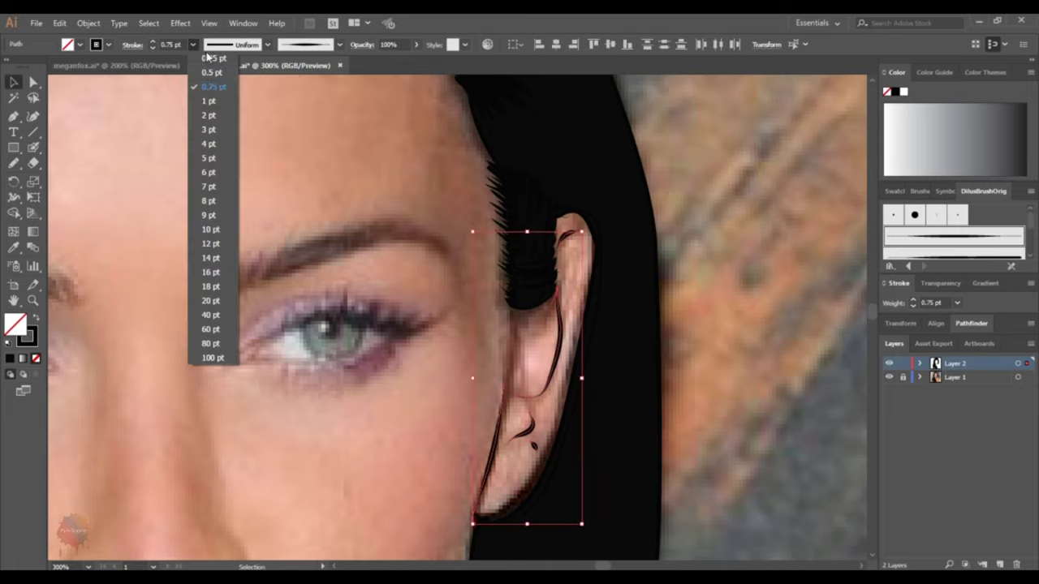
click(211, 72)
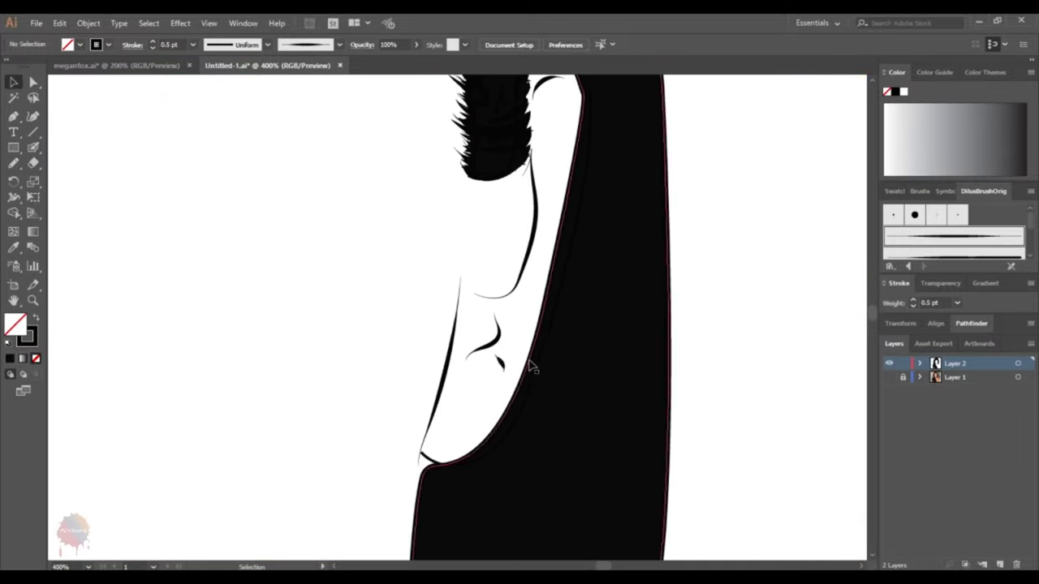
click(192, 44)
- Give the jawline stroke a tapered width profile and a 0.5 pt weight
click(211, 99)
key(ctrl+minus)
key(ctrl+minus)
key(ctrl+minus)
click(406, 522)
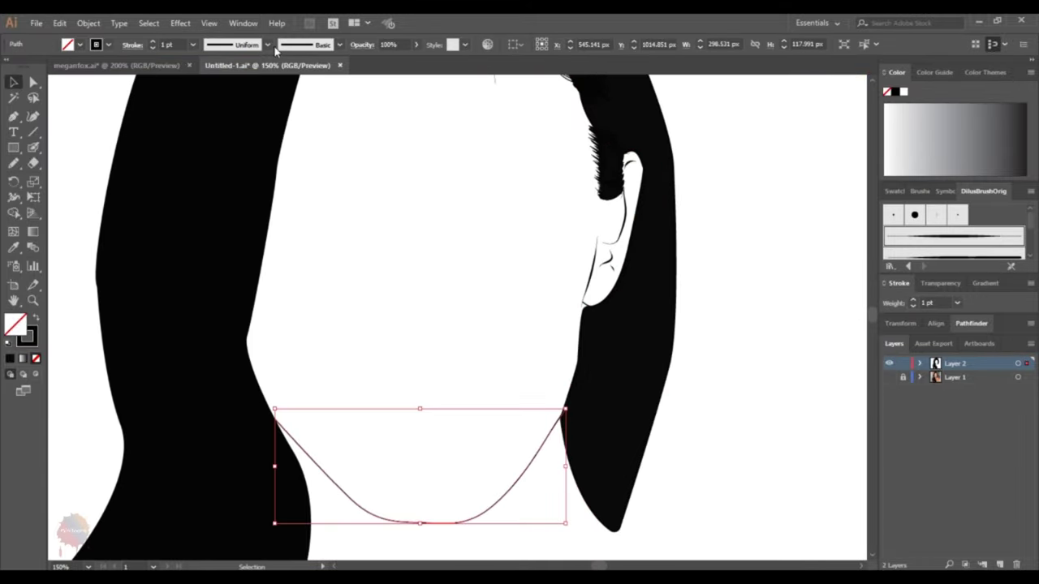
click(339, 45)
click(284, 128)
scroll(336, 320, down, 3)
click(192, 45)
click(211, 72)
- Show the reference photo and trace the side of the neck toward the shoulder
click(440, 254)
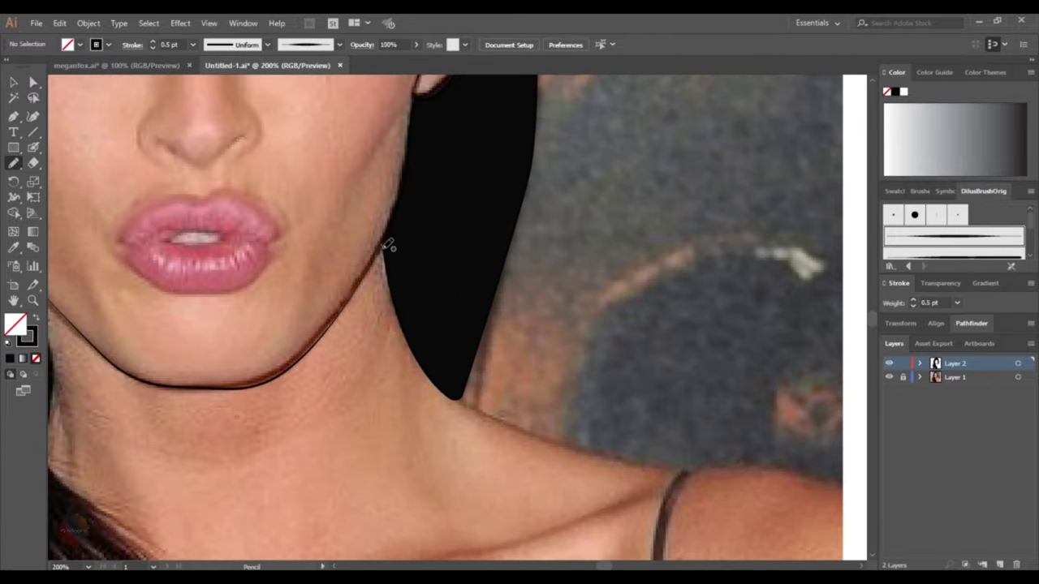
drag(485, 410, 485, 411)
key(ctrl+plus)
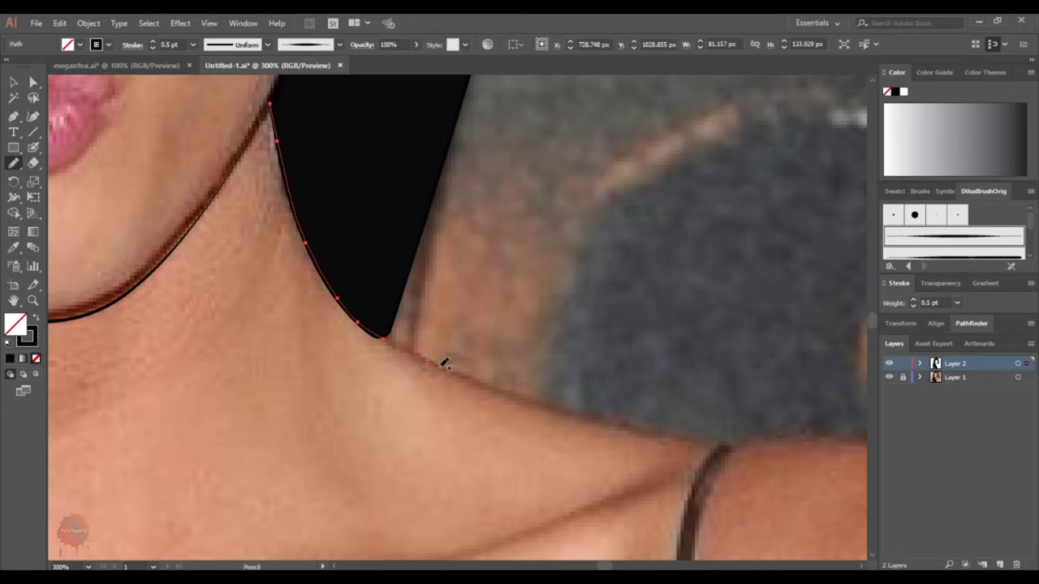
drag(744, 420, 385, 374)
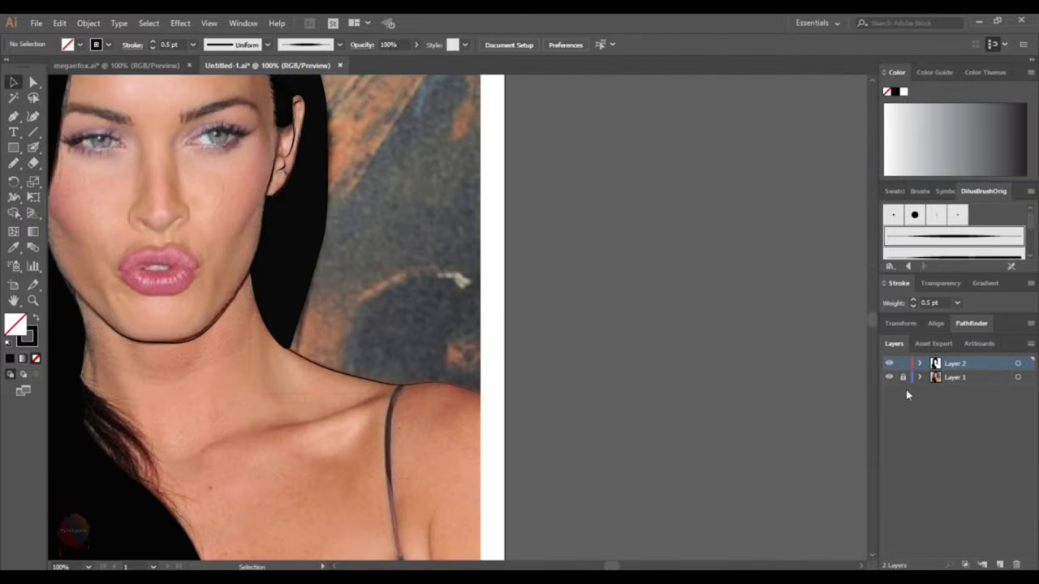
key(n)
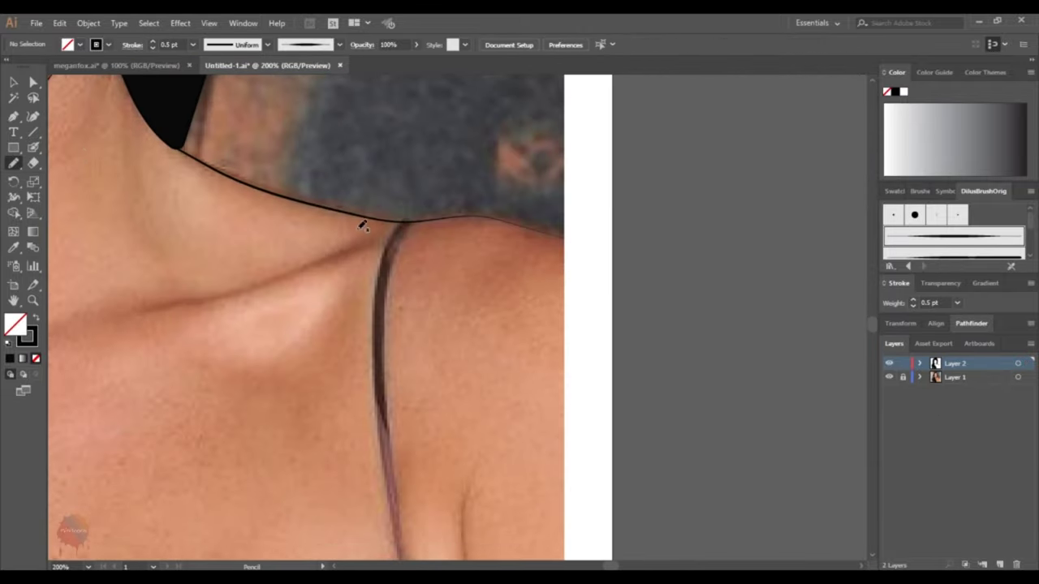
key(ctrl+plus)
drag(414, 318, 424, 374)
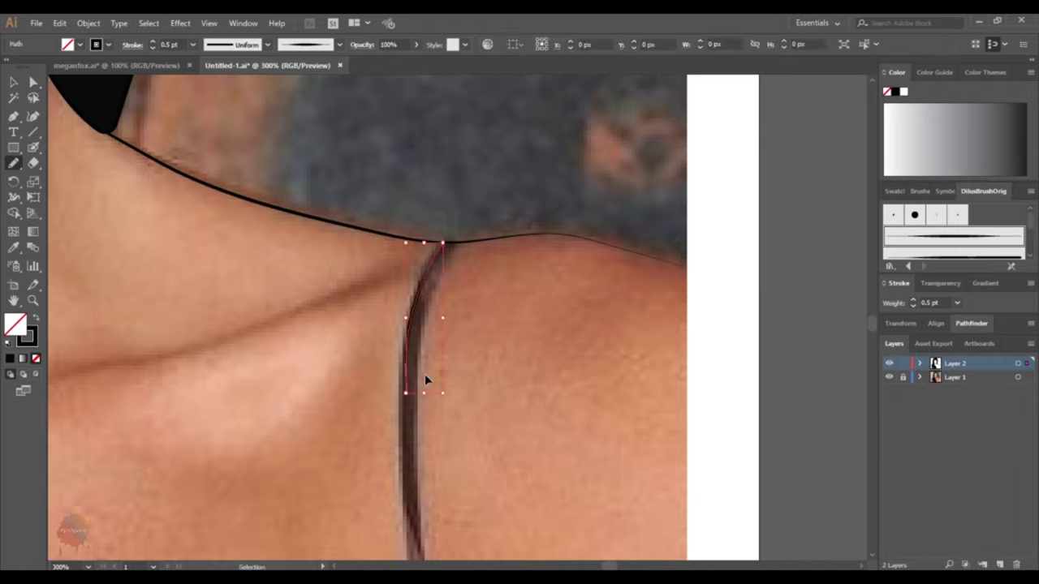
key(ctrl+z)
- Trace both edges of the thin right shoulder strap with pencil strokes
drag(442, 243, 436, 258)
drag(408, 361, 405, 387)
scroll(407, 325, down, 2)
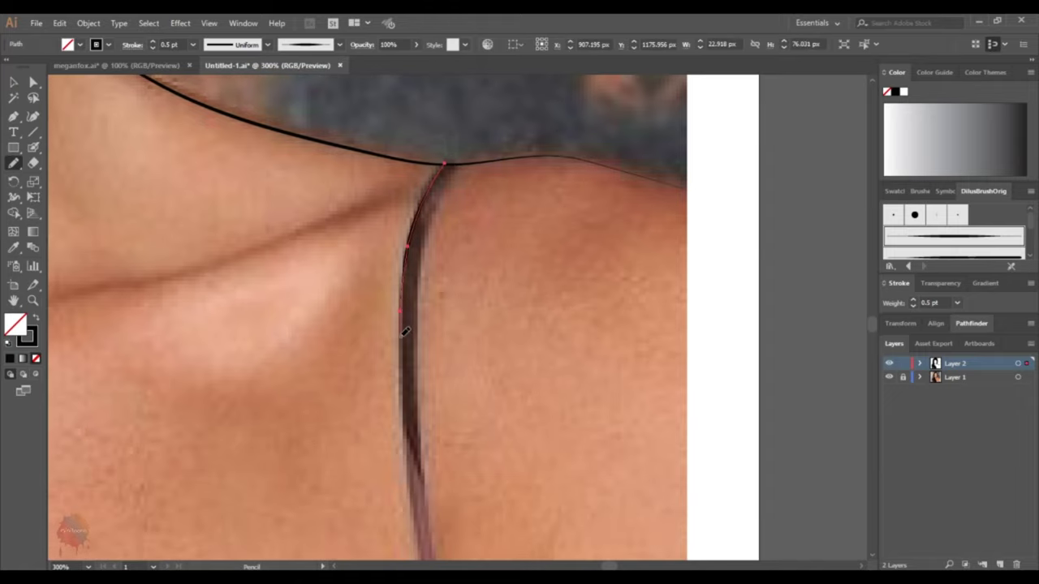
scroll(405, 331, down, 4)
scroll(414, 309, down, 3)
drag(405, 331, 424, 284)
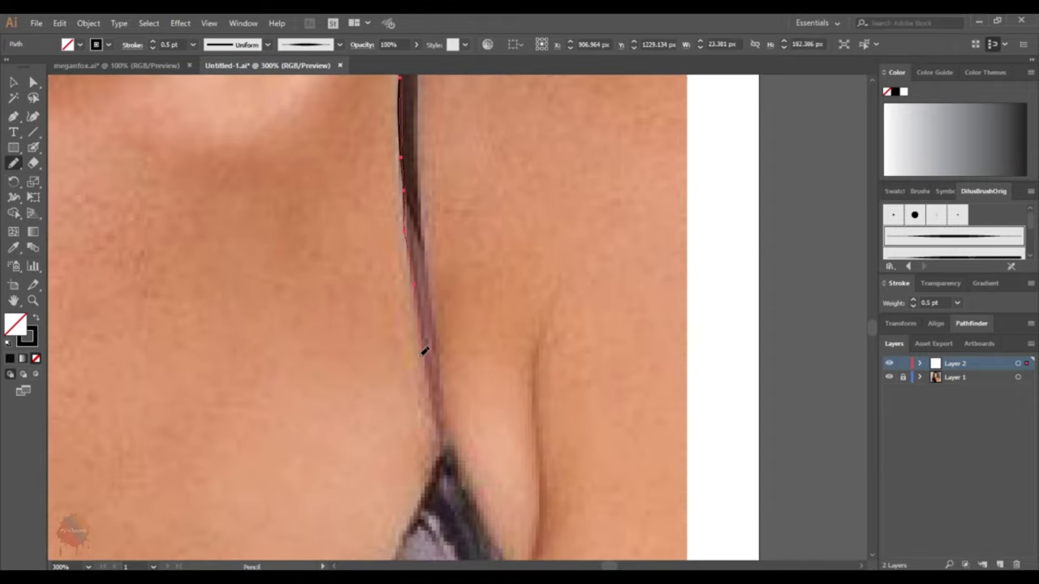
drag(423, 352, 444, 422)
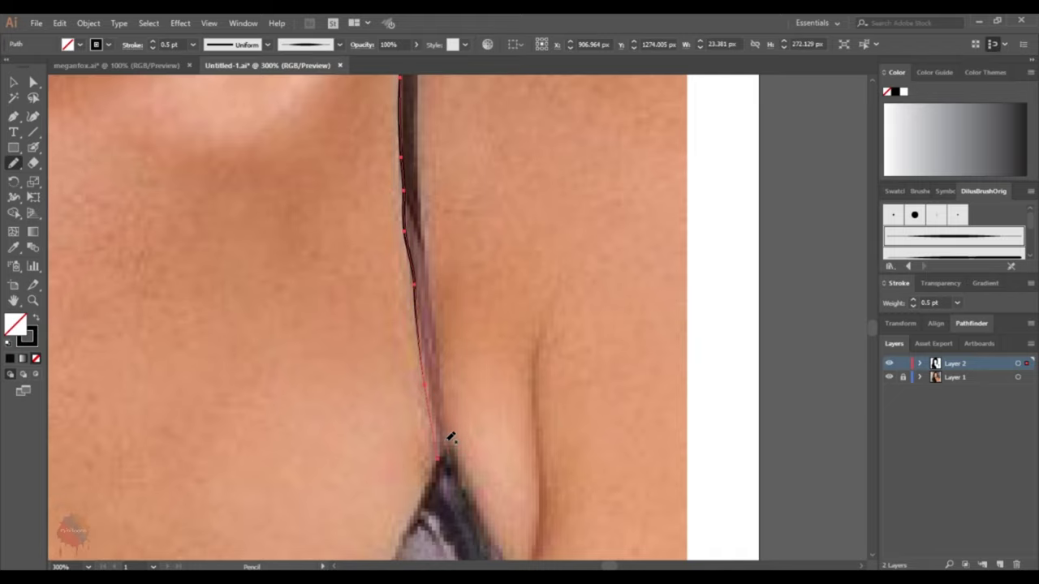
scroll(430, 300, up, 2)
scroll(428, 278, up, 1)
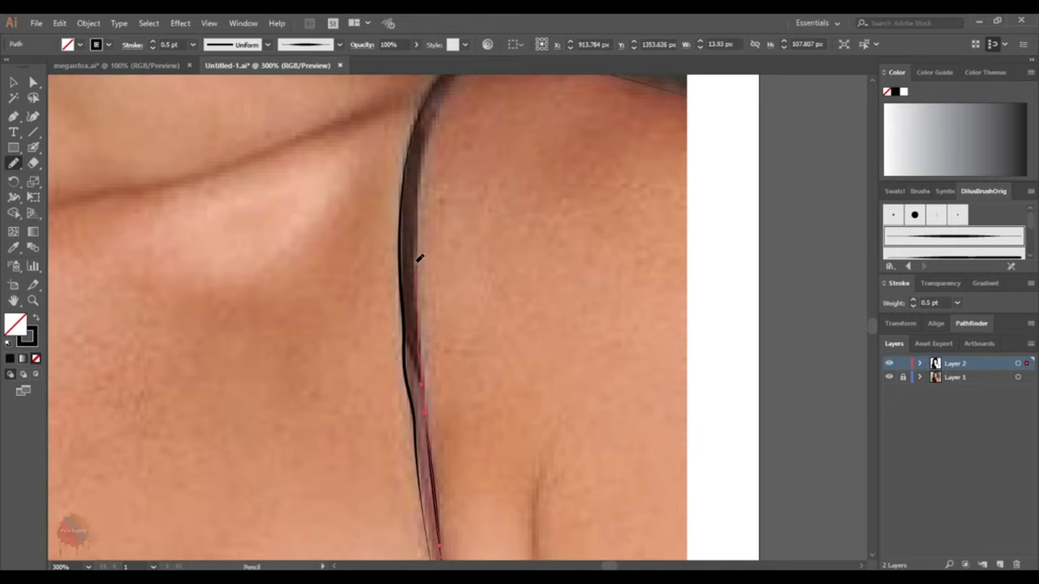
scroll(460, 290, up, 2)
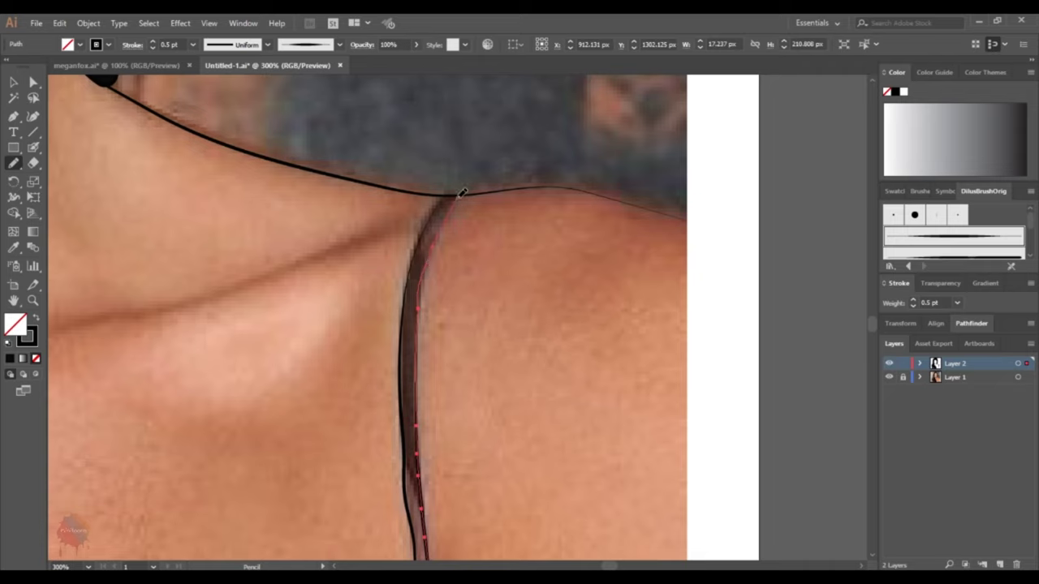
- Zoom out to the full portrait and toggle the reference photo to check the lines
key(v)
key(ctrl+0)
click(888, 377)
click(889, 377)
click(888, 377)
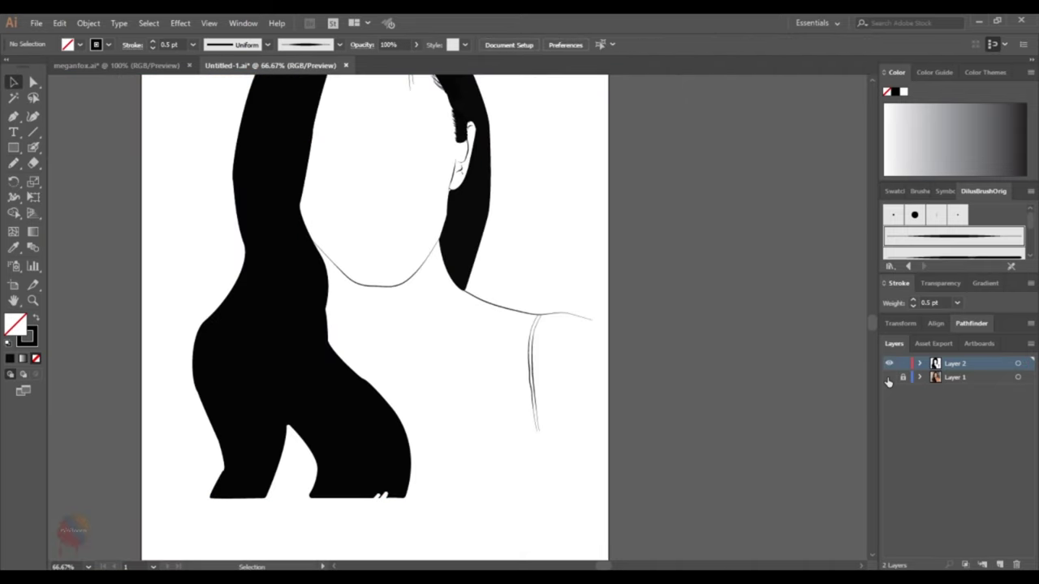
click(889, 377)
- Trace the top's neckline edges in a V running down from the strap's base
key(ctrl+plus)
key(ctrl+plus)
key(ctrl+plus)
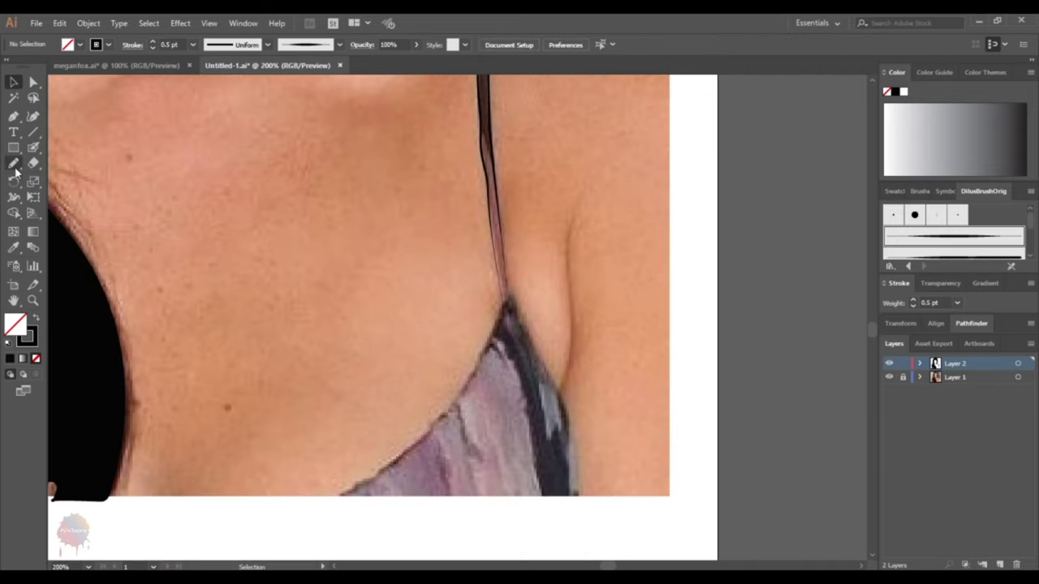
click(14, 166)
key(ctrl+plus)
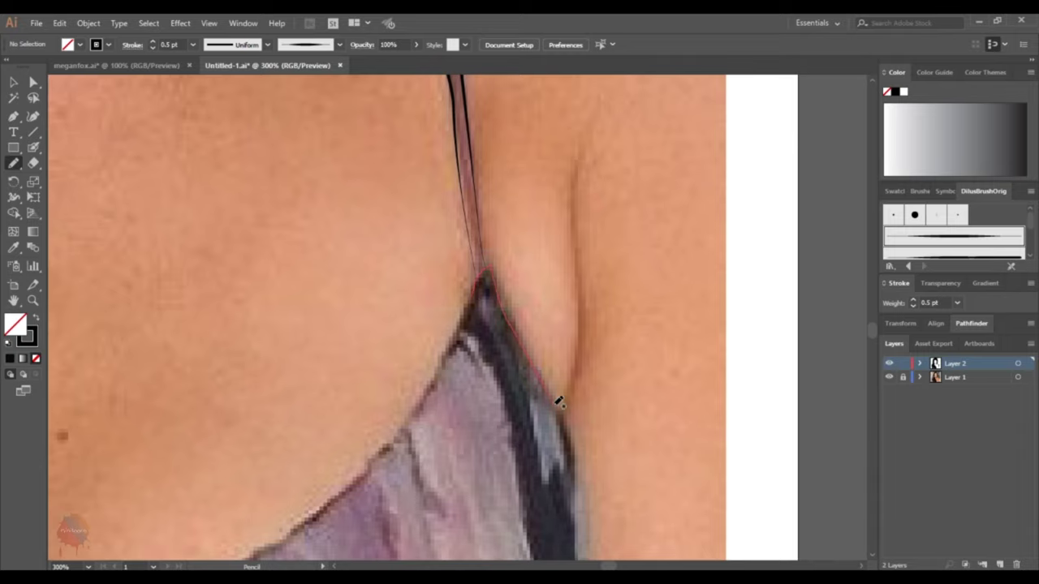
drag(558, 403, 574, 448)
scroll(572, 375, down, 3)
drag(572, 355, 587, 477)
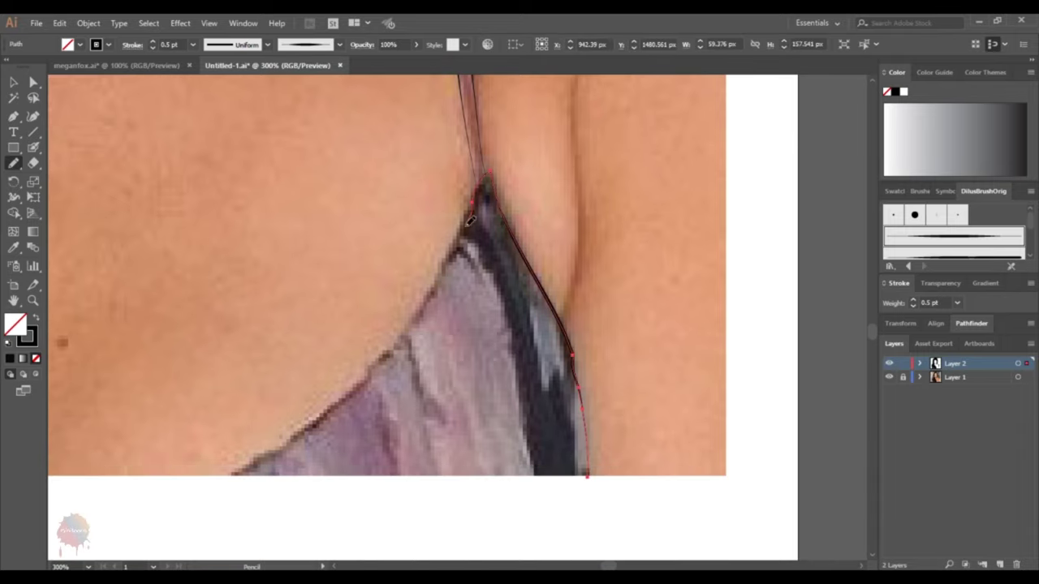
key(ctrl+plus)
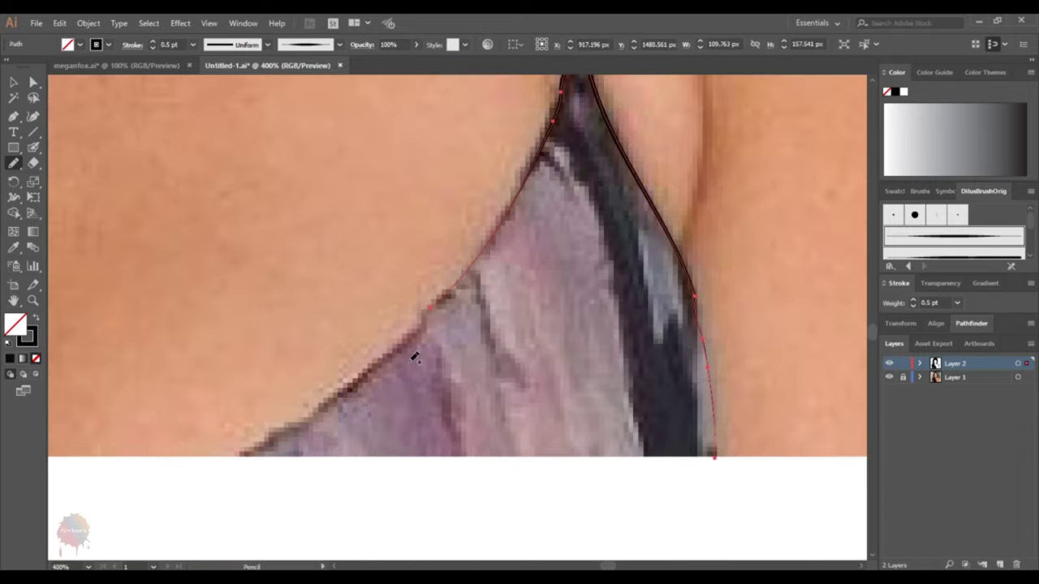
drag(380, 358, 274, 427)
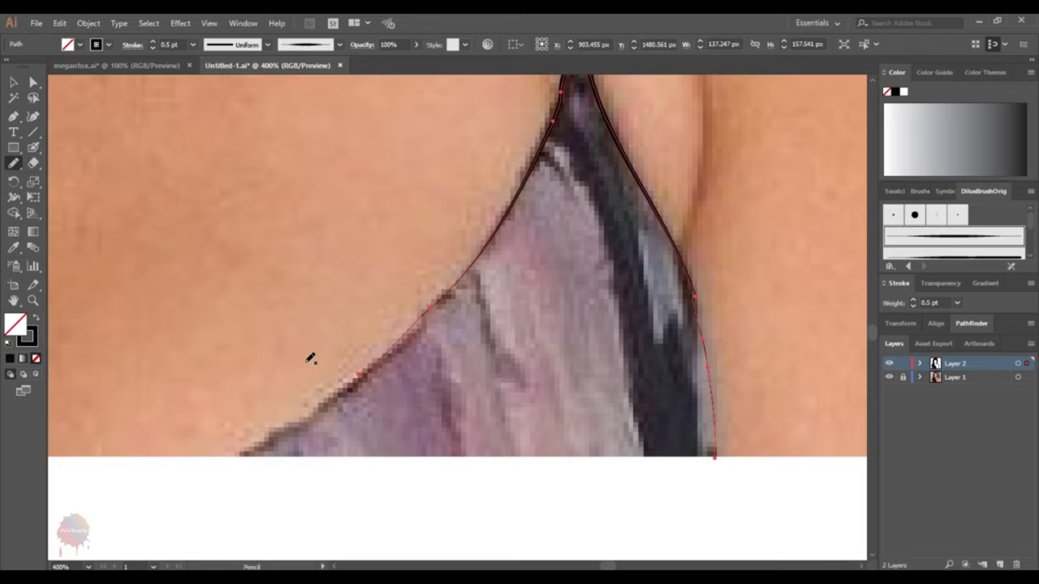
- With the reference photo hidden, draw the underarm crease line
key(ctrl+minus)
key(ctrl+minus)
key(ctrl+minus)
key(ctrl+minus)
click(889, 377)
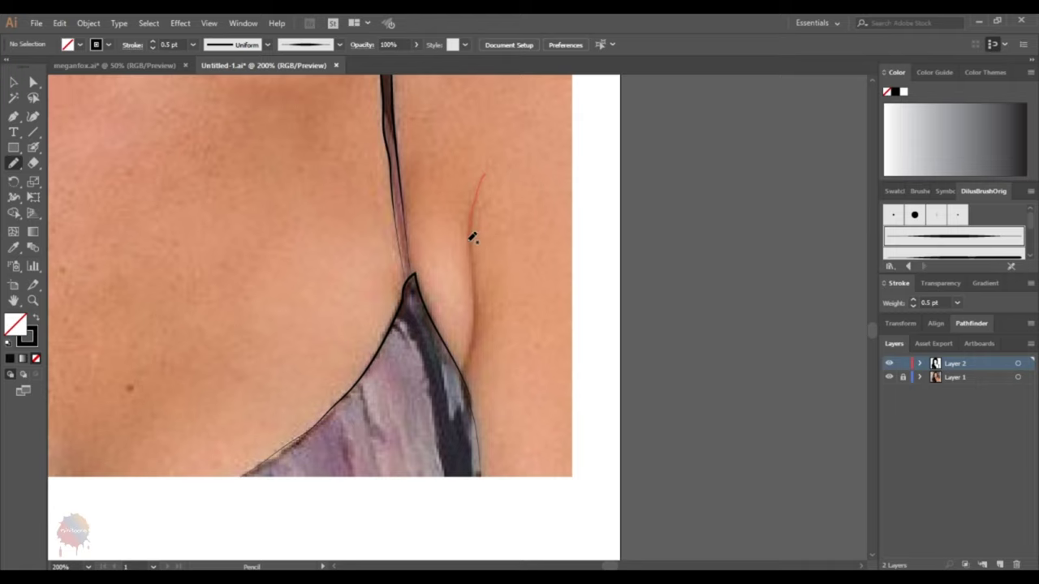
drag(478, 328, 468, 364)
key(v)
key(ctrl+minus)
key(ctrl+minus)
- Check the lines against the photo, then trace the top's edge between the hair
key(ctrl+minus)
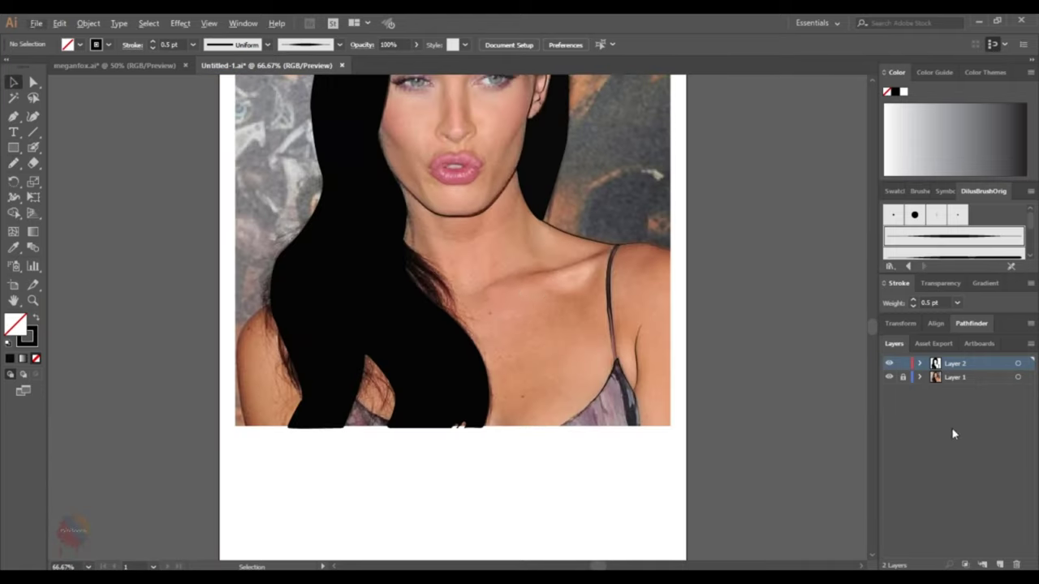
key(ctrl+minus)
click(889, 376)
click(889, 377)
scroll(487, 483, up, 2)
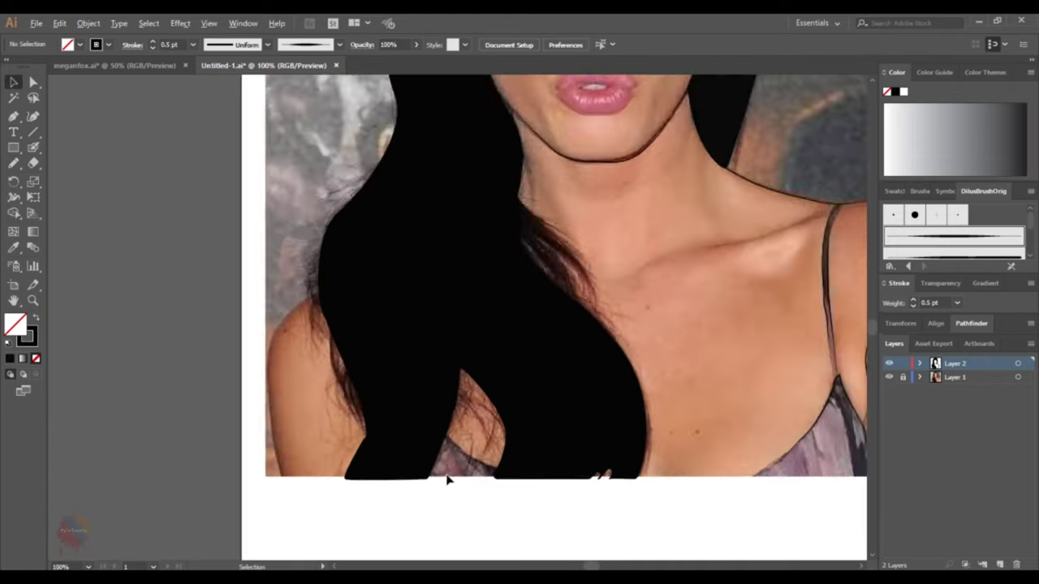
scroll(447, 480, up, 1)
click(13, 163)
scroll(478, 421, up, 1)
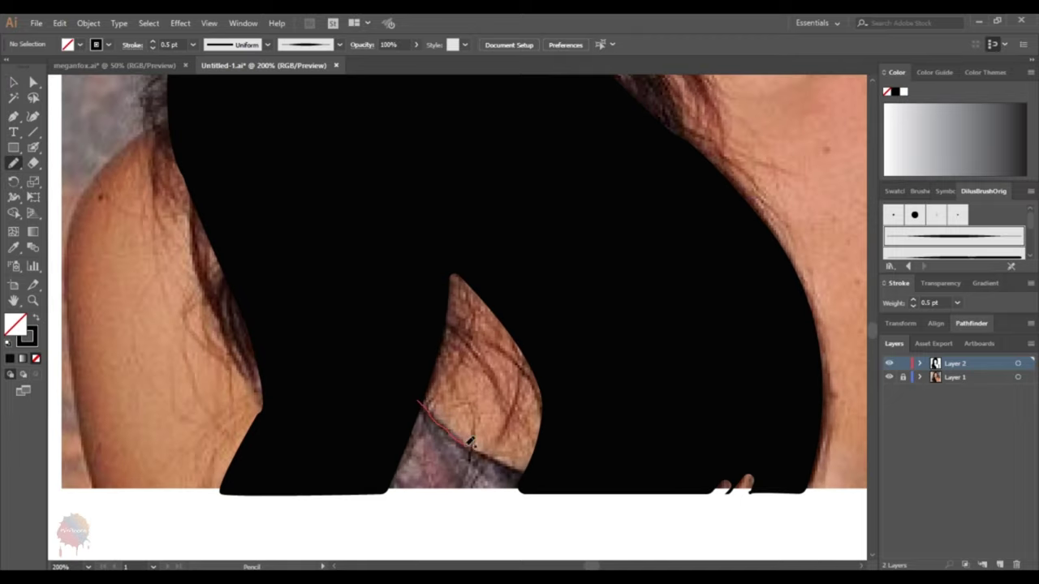
drag(471, 442, 541, 475)
- Trace the outer edge of the left upper arm with pencil strokes
mouse_move(183, 116)
mouse_down()
mouse_move(387, 158)
mouse_move(331, 195)
mouse_up()
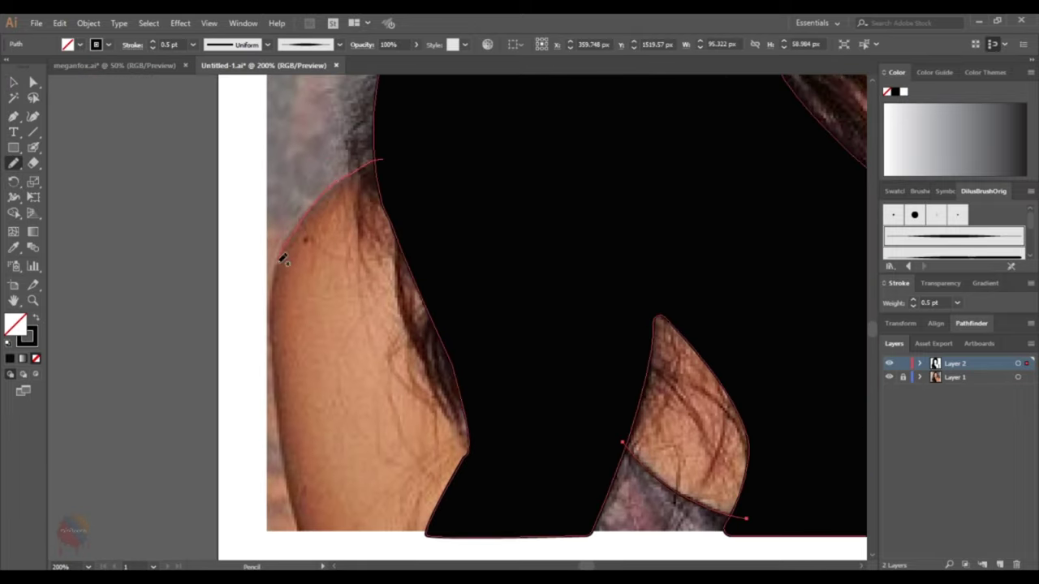
drag(282, 258, 278, 258)
scroll(280, 258, down, 1)
drag(278, 301, 283, 287)
scroll(282, 287, down, 1)
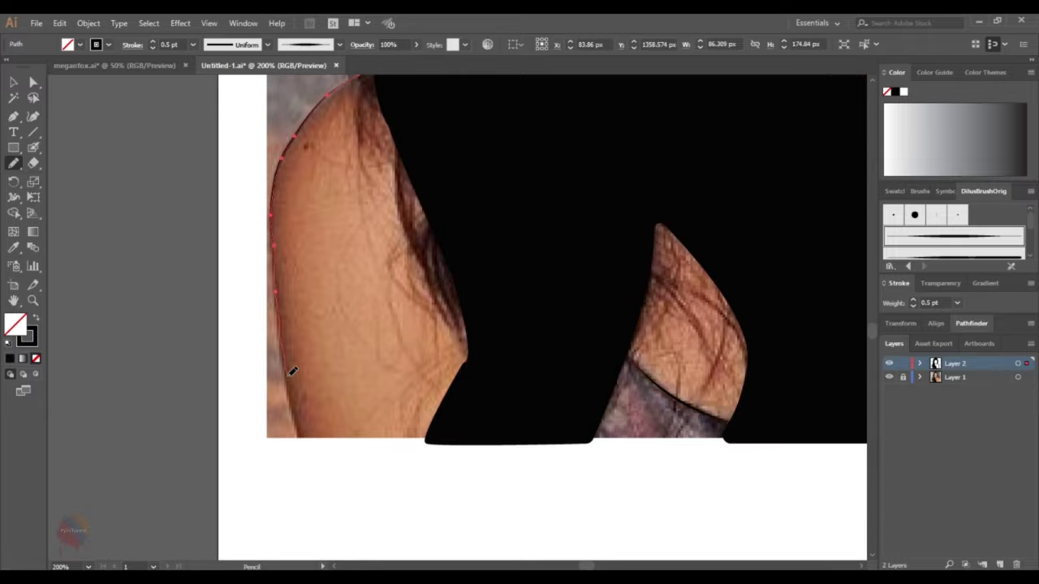
drag(292, 370, 297, 429)
key(ctrl+minus)
key(ctrl+minus)
key(ctrl+minus)
key(ctrl+minus)
click(889, 378)
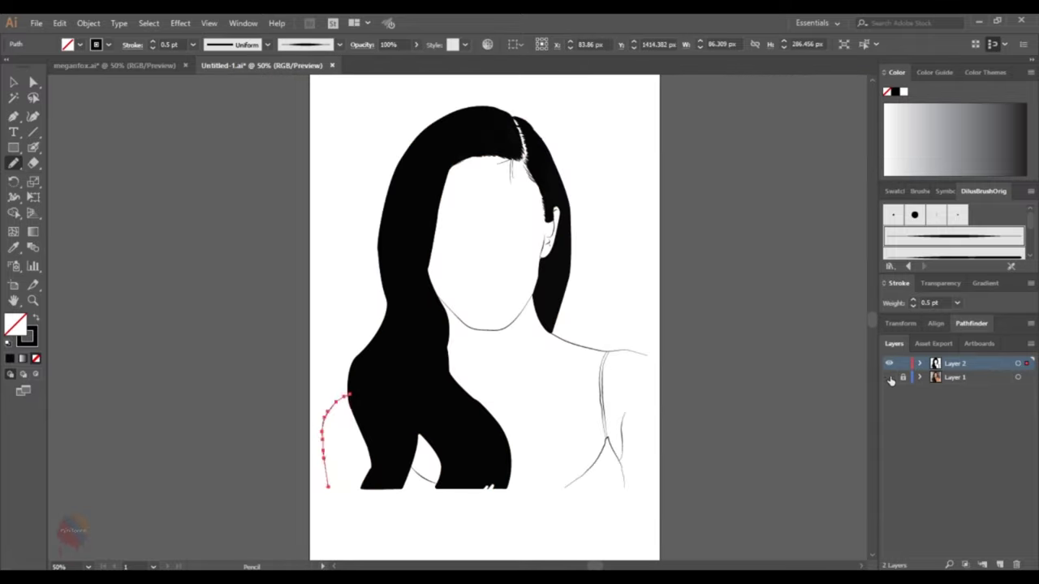
key(v)
click(629, 320)
click(889, 377)
- Paste a copy of the arm line, reflect it vertically, and place it on the right arm
scroll(719, 416, up, 2)
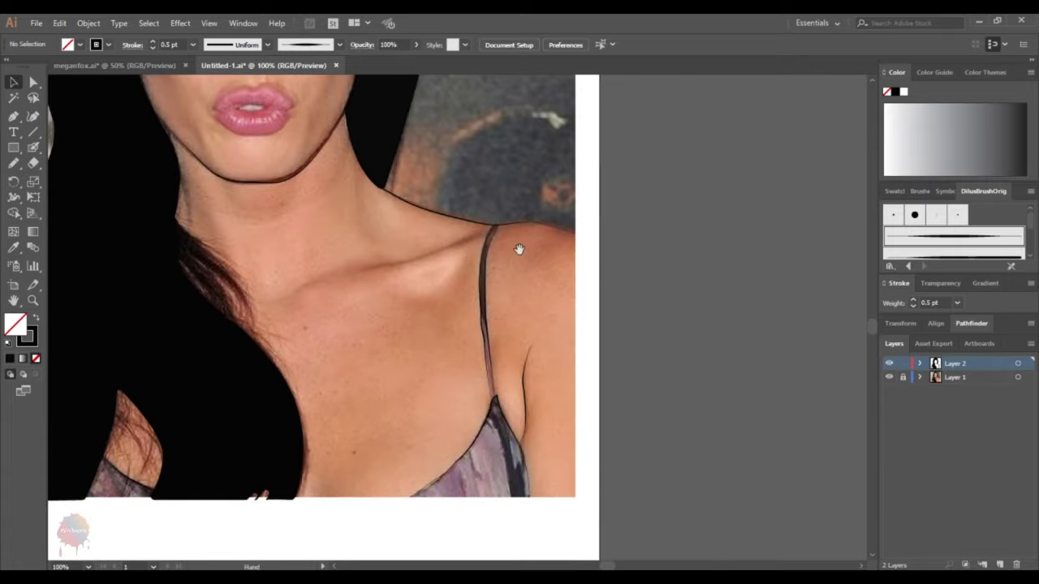
key(n)
click(890, 377)
key(ctrl+v)
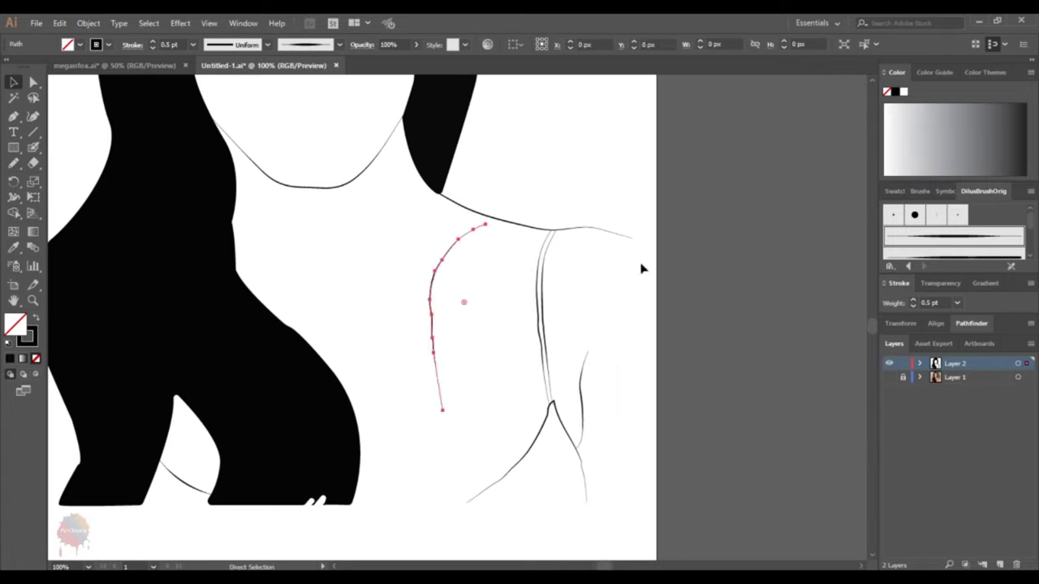
right_click(433, 270)
click(613, 504)
click(673, 264)
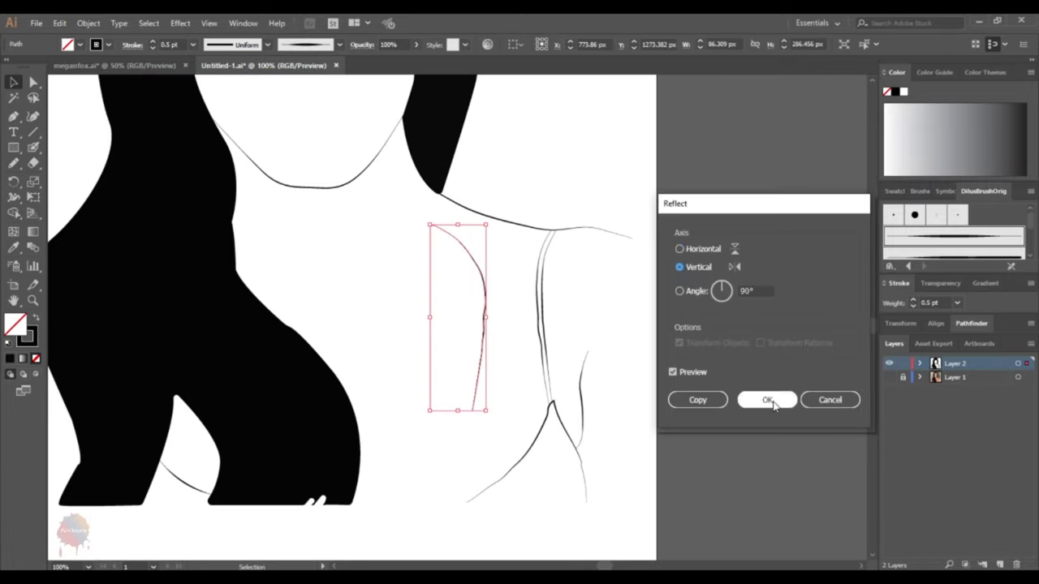
click(765, 398)
drag(443, 276, 642, 283)
click(671, 244)
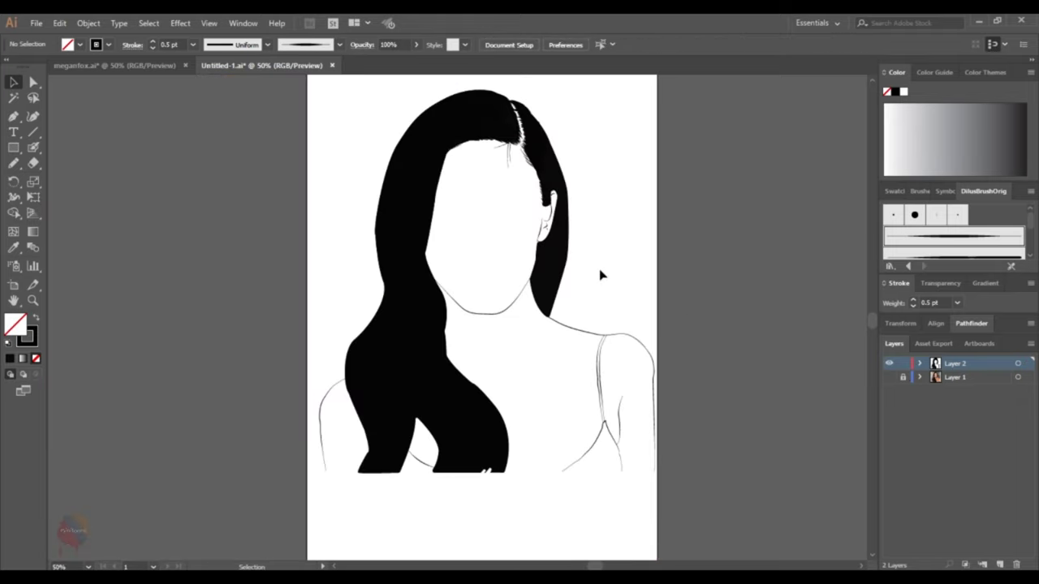
- Set the pencil stroke to 1 pt with a tapered elliptical width profile
key(ctrl+equal)
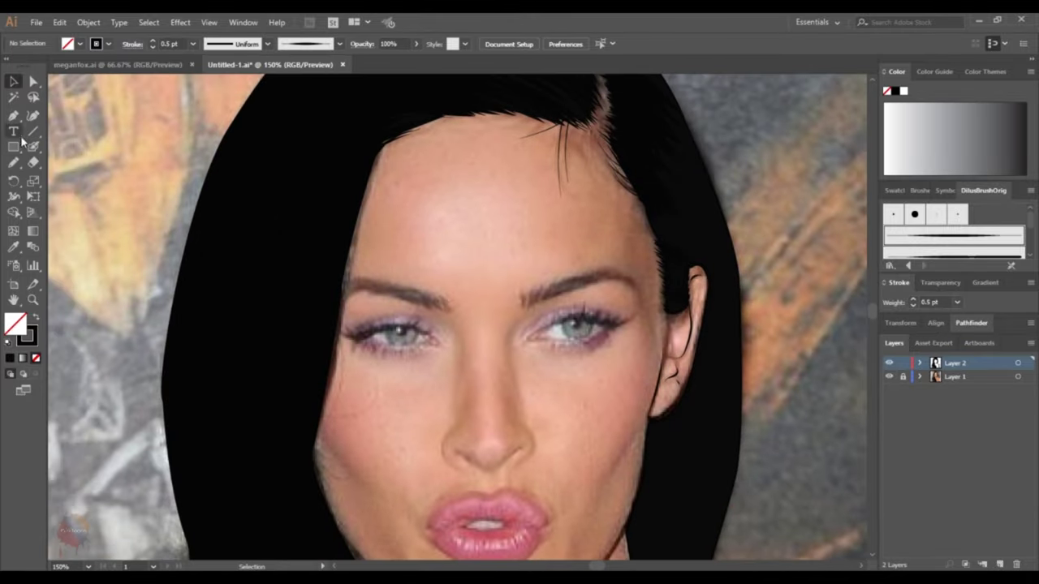
click(13, 162)
scroll(421, 275, up, 2)
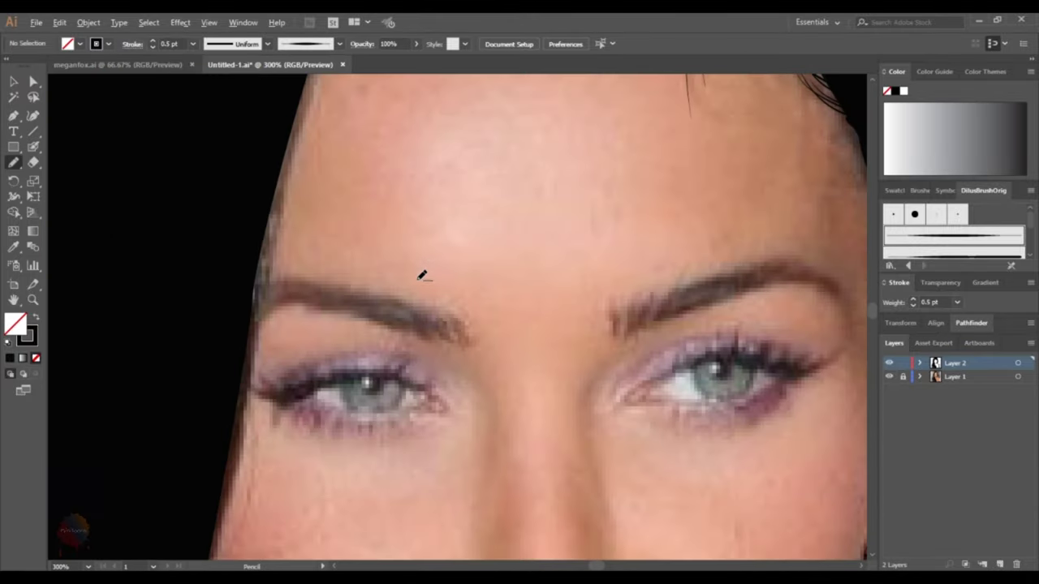
click(192, 44)
click(212, 95)
click(267, 44)
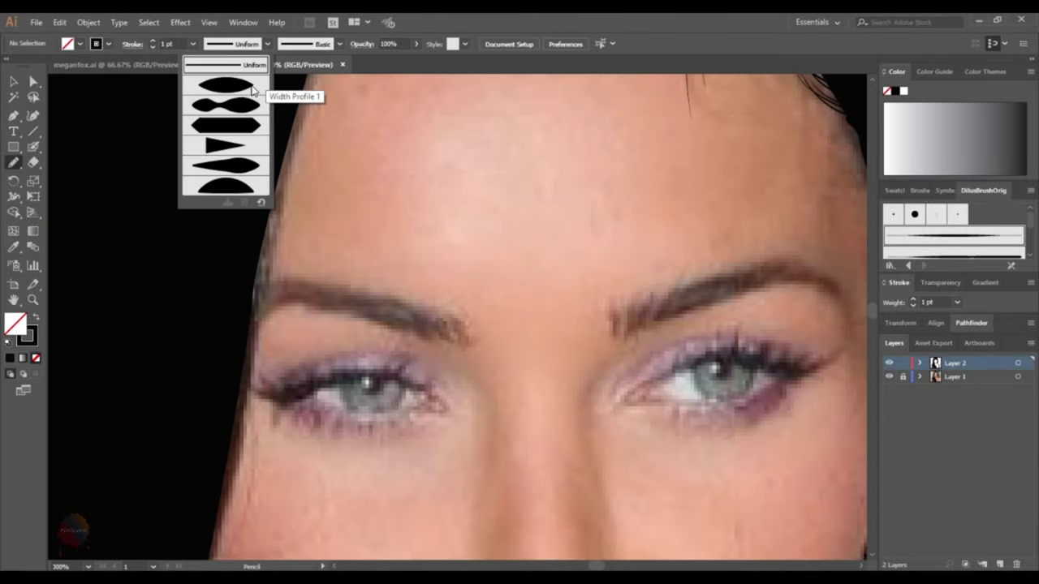
click(235, 94)
- Draw tapered hair strokes along the first eyebrow from its start to its tail
mouse_move(445, 309)
mouse_down()
mouse_move(463, 332)
mouse_move(438, 338)
mouse_up()
scroll(426, 324, up, 1)
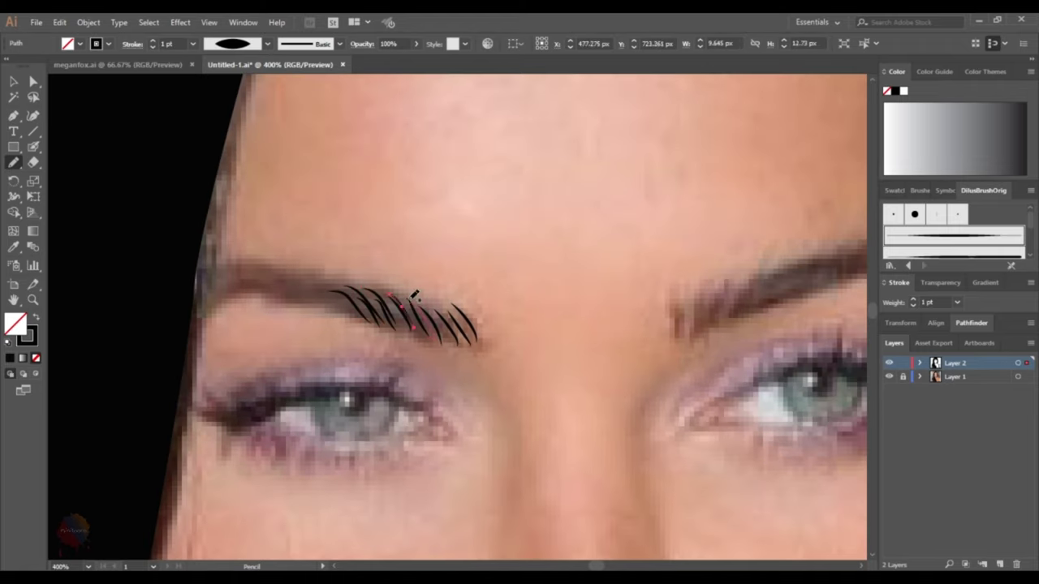
drag(285, 270, 333, 288)
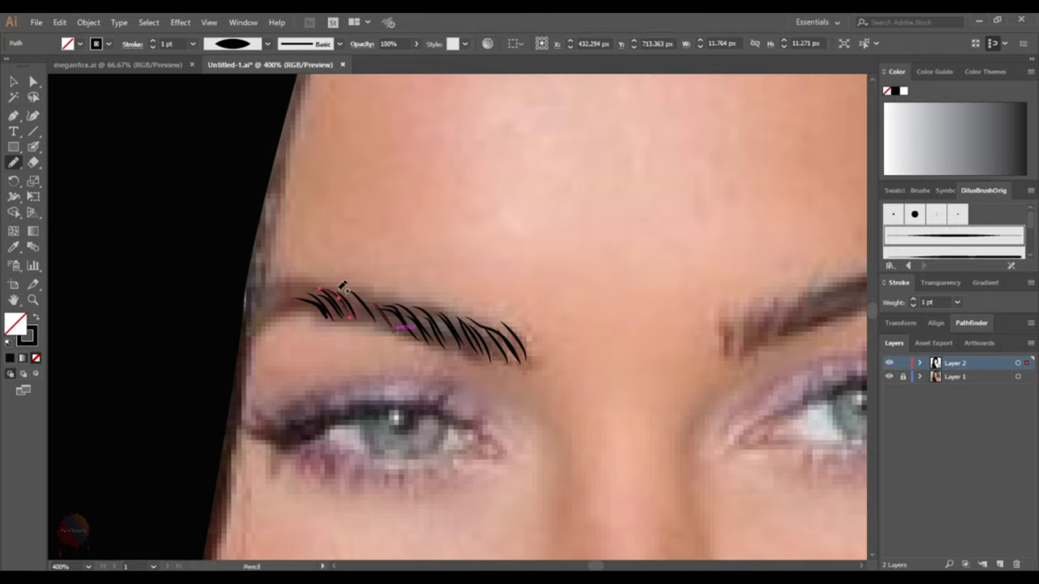
scroll(283, 300, up, 2)
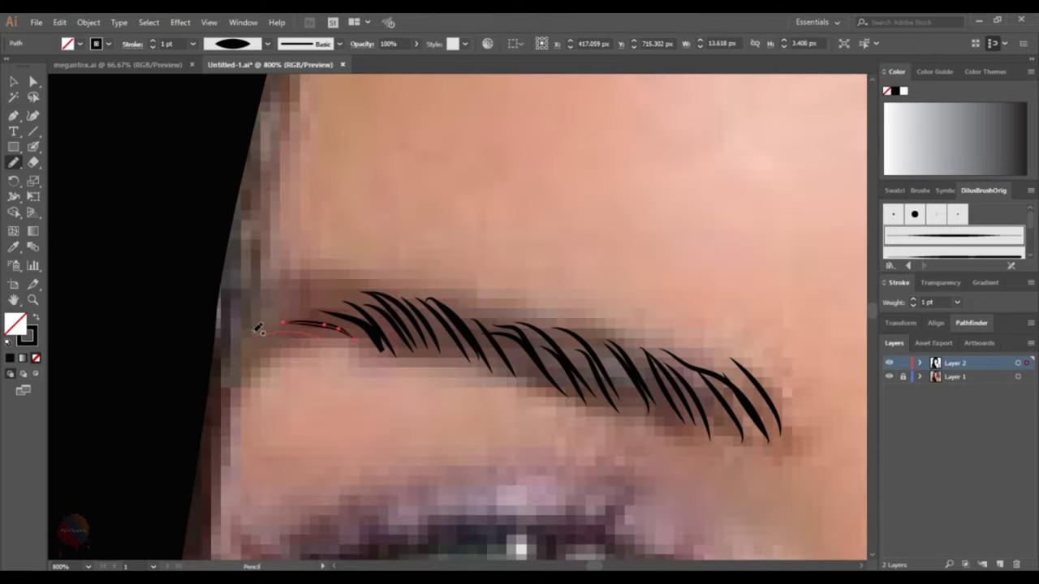
drag(236, 347, 274, 344)
mouse_move(219, 365)
mouse_down()
mouse_move(267, 352)
mouse_move(313, 307)
mouse_move(341, 301)
mouse_up()
drag(268, 313, 348, 285)
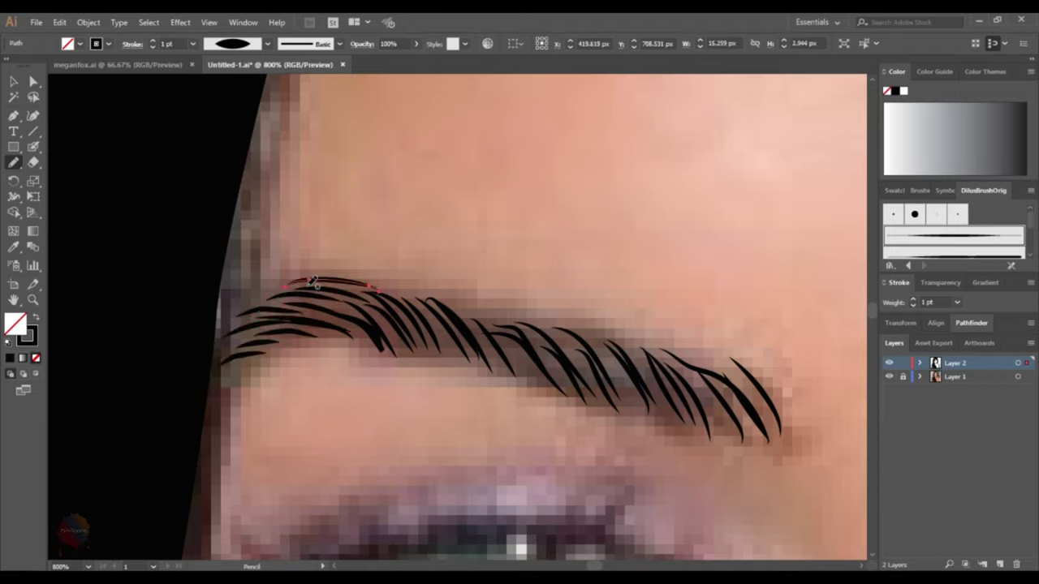
drag(286, 285, 378, 285)
key(ctrl+minus)
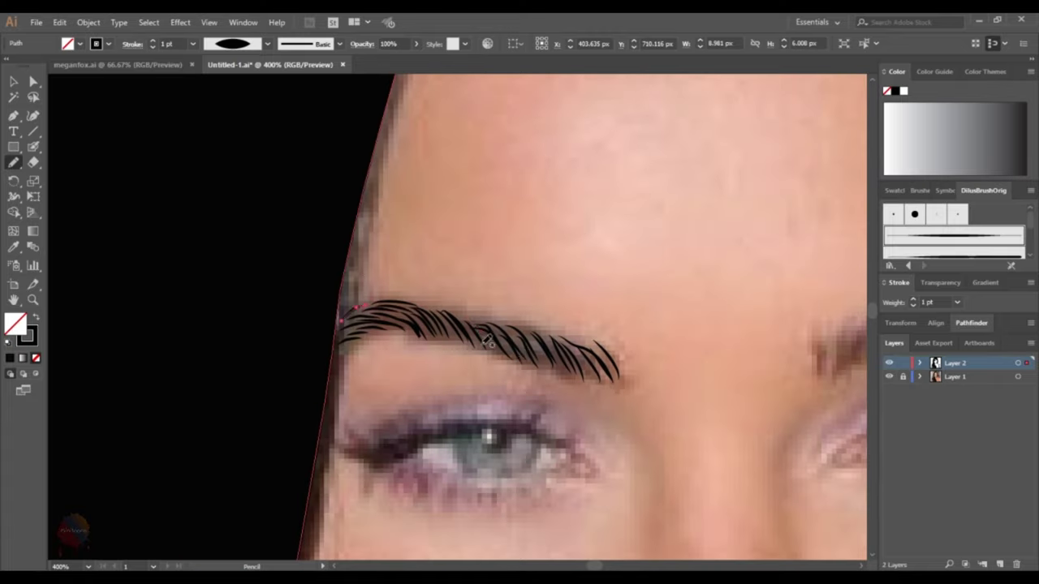
scroll(503, 333, right, 2)
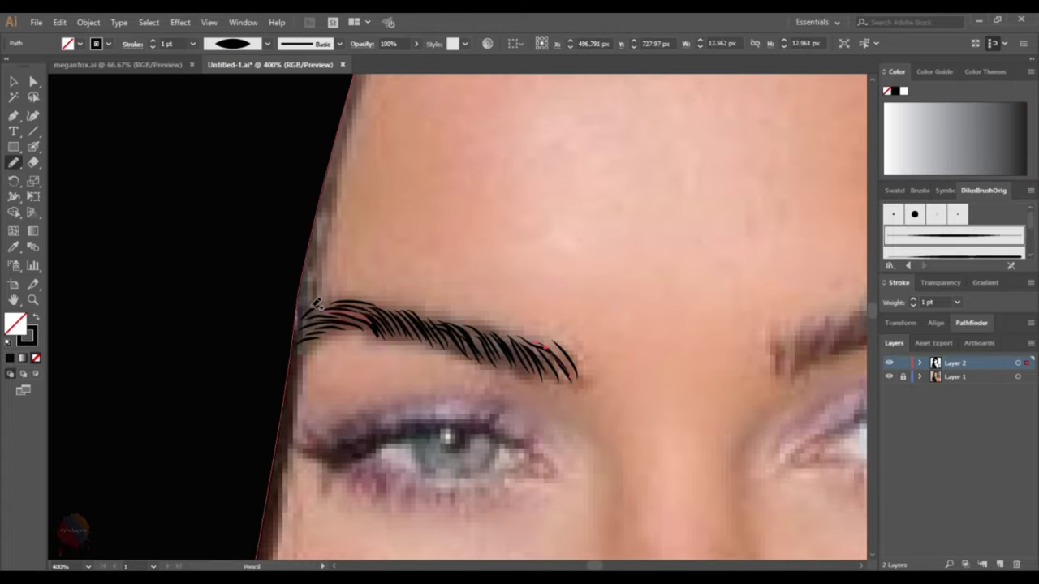
drag(317, 305, 370, 318)
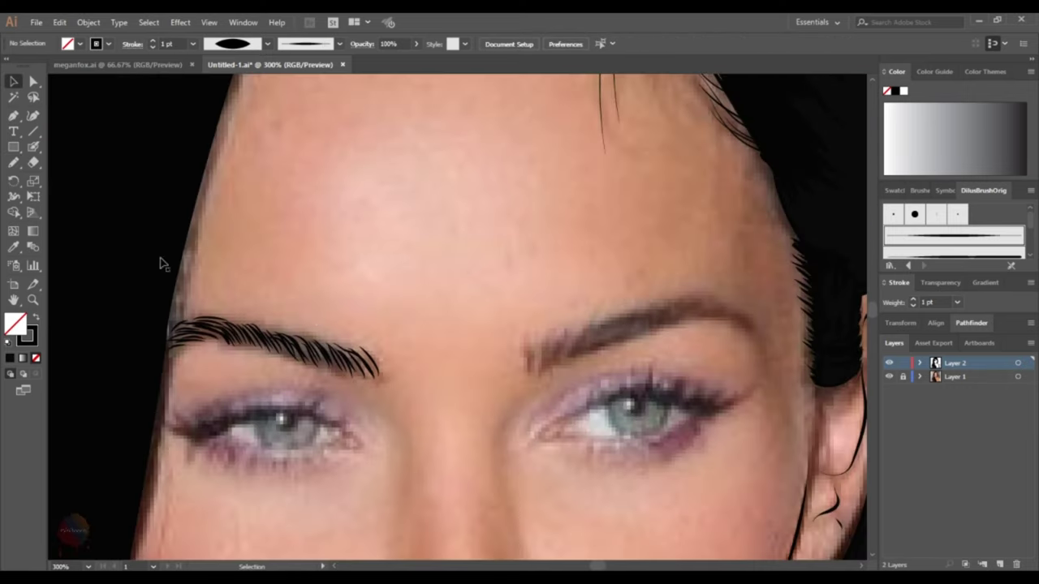
mouse_move(357, 350)
mouse_down()
mouse_move(376, 373)
mouse_move(316, 351)
mouse_up()
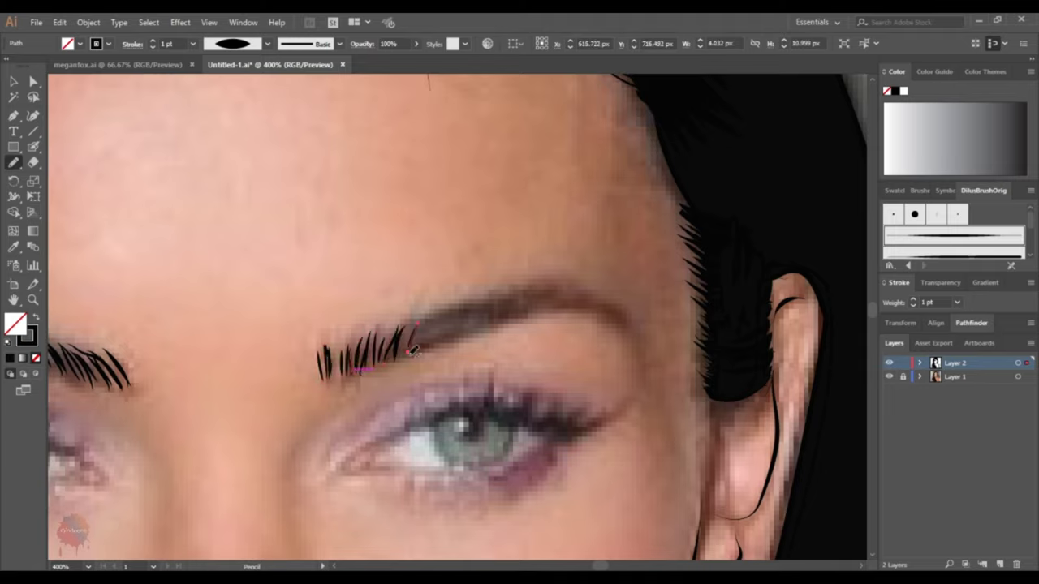
- Draw tapered hair strokes along the other eyebrow out to its outer end
drag(425, 349, 432, 320)
drag(434, 344, 445, 313)
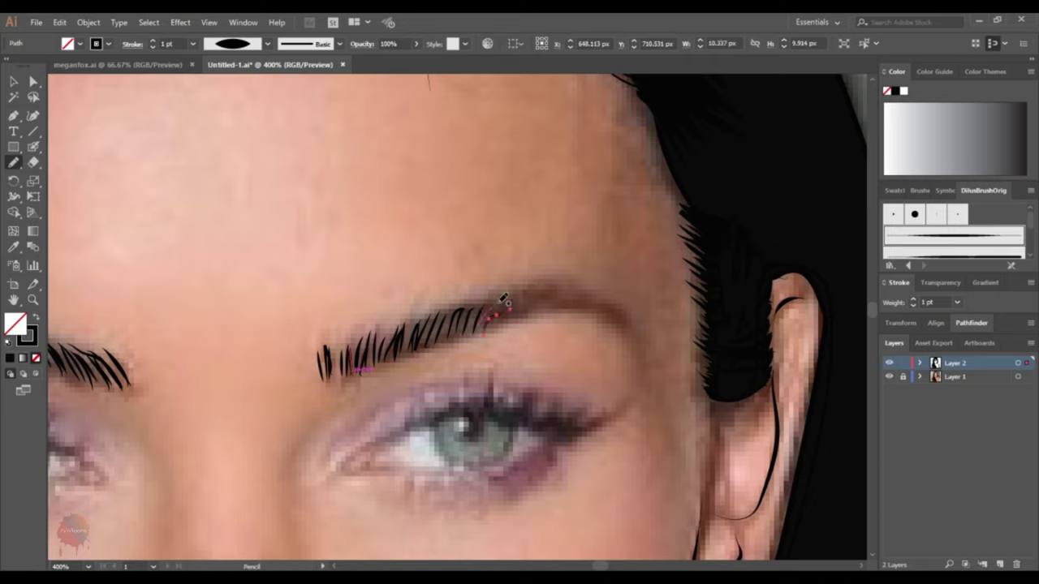
drag(467, 333, 498, 299)
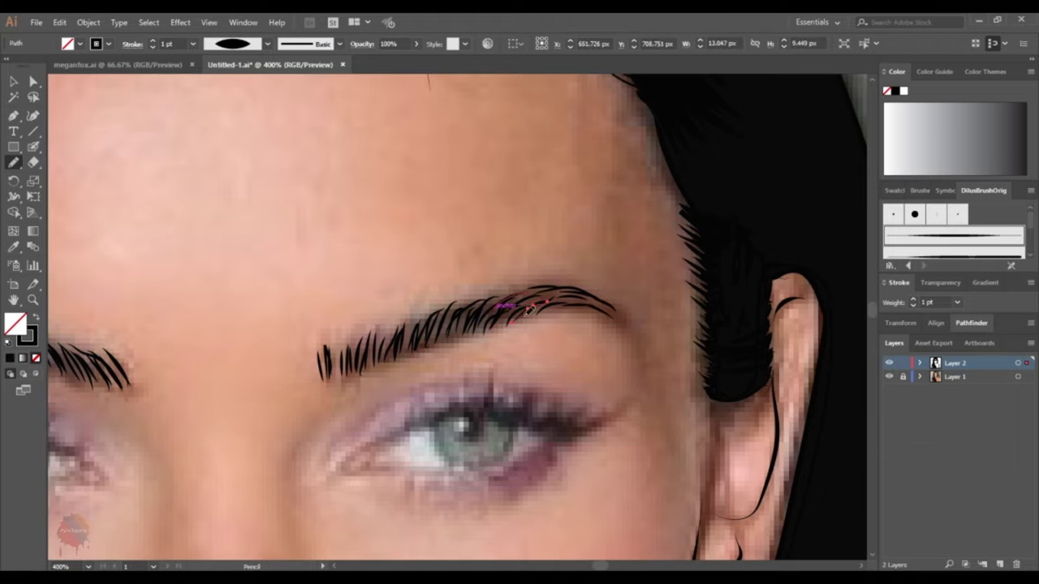
drag(529, 315, 582, 299)
drag(458, 335, 489, 305)
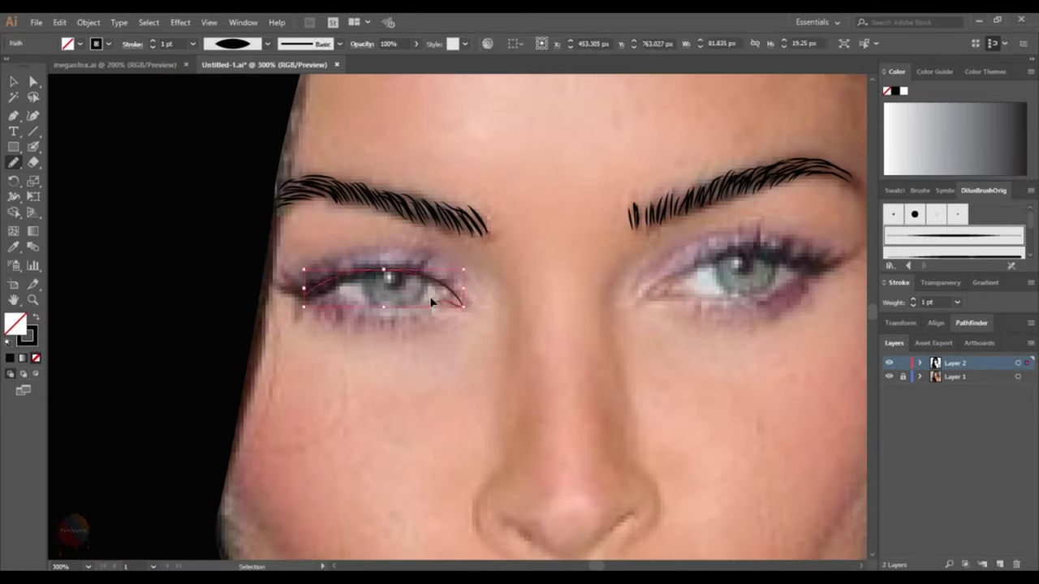
- Trace a closed outline around one eye and duplicate it
drag(301, 294, 400, 267)
drag(337, 303, 302, 294)
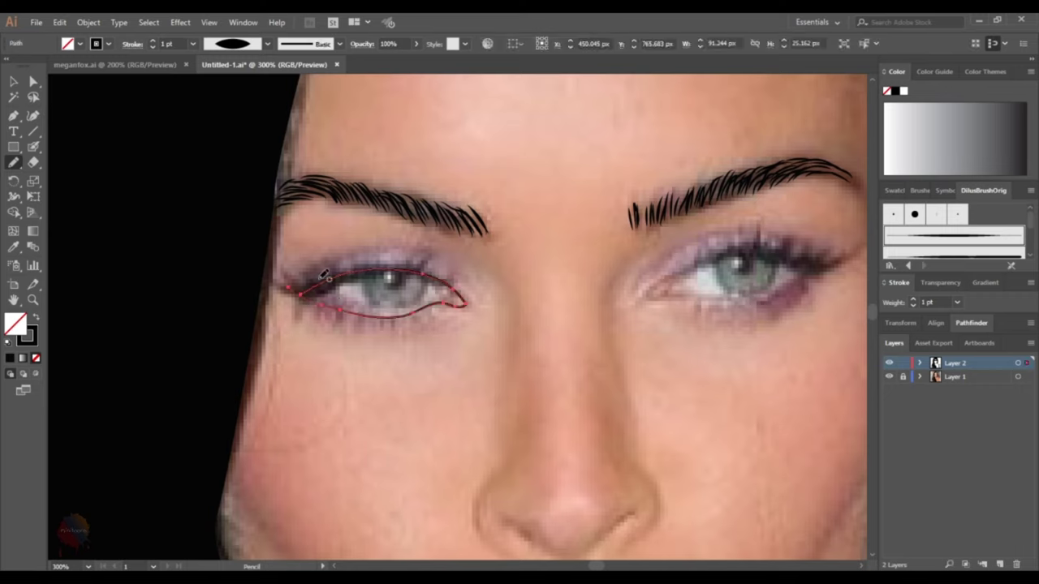
drag(555, 271, 316, 312)
key(v)
click(213, 349)
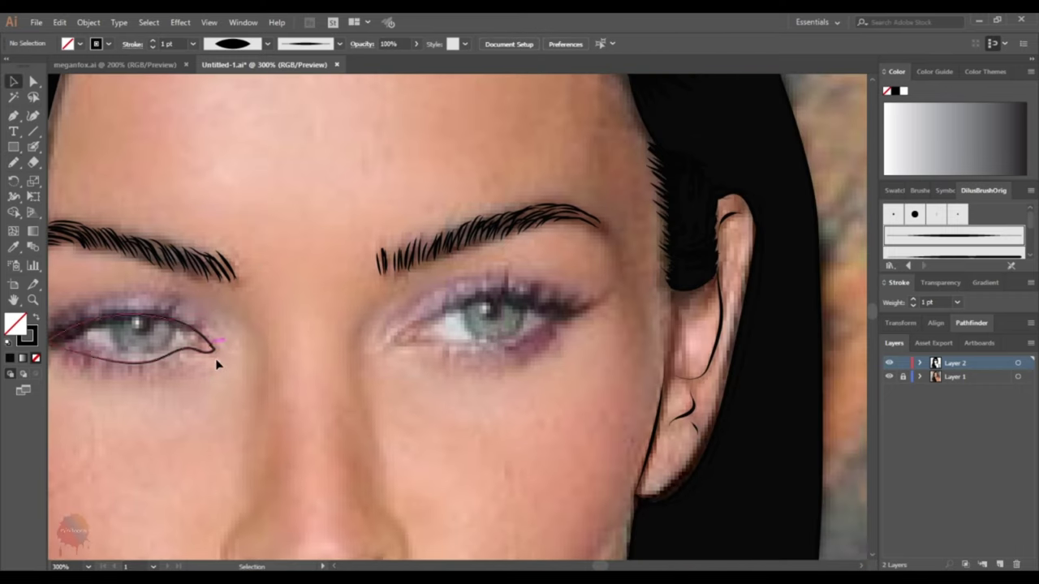
key(ctrl+c)
key(ctrl+v)
- Reflect the duplicated eye outline and move it onto the other eye
right_click(474, 344)
click(660, 308)
key(Return)
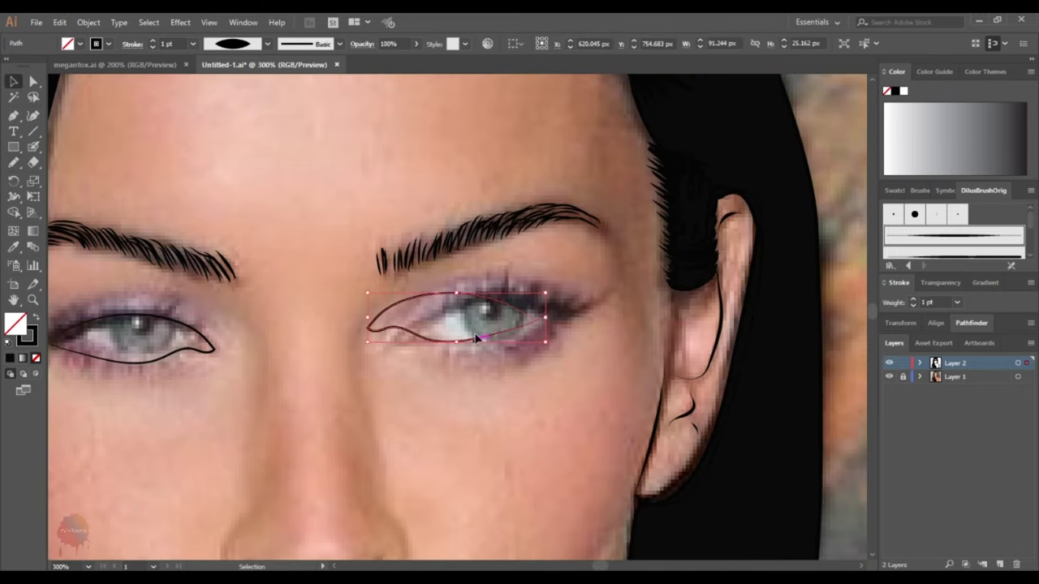
drag(463, 345, 549, 312)
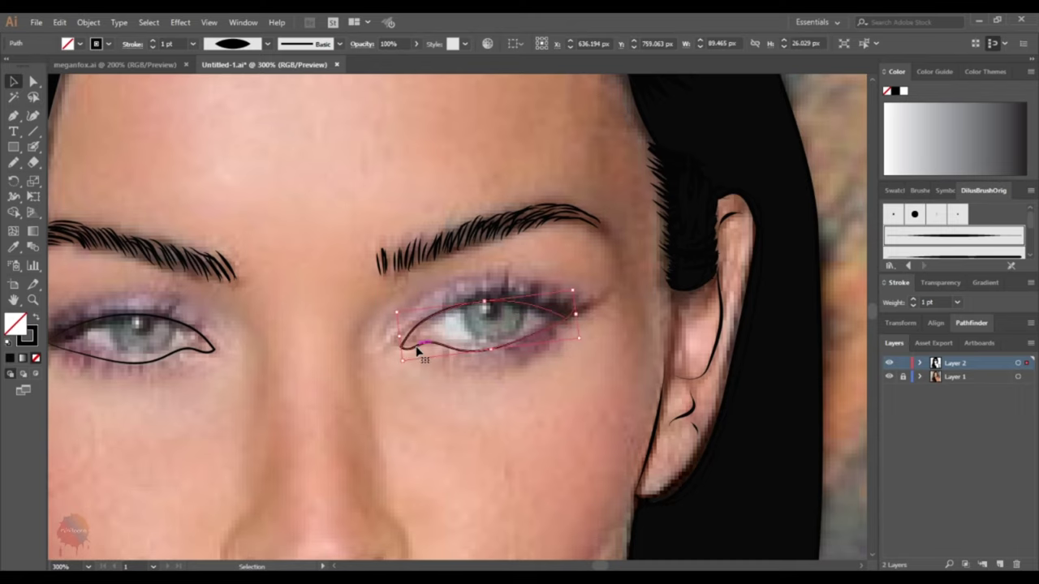
click(480, 401)
key(ctrl+0)
click(889, 376)
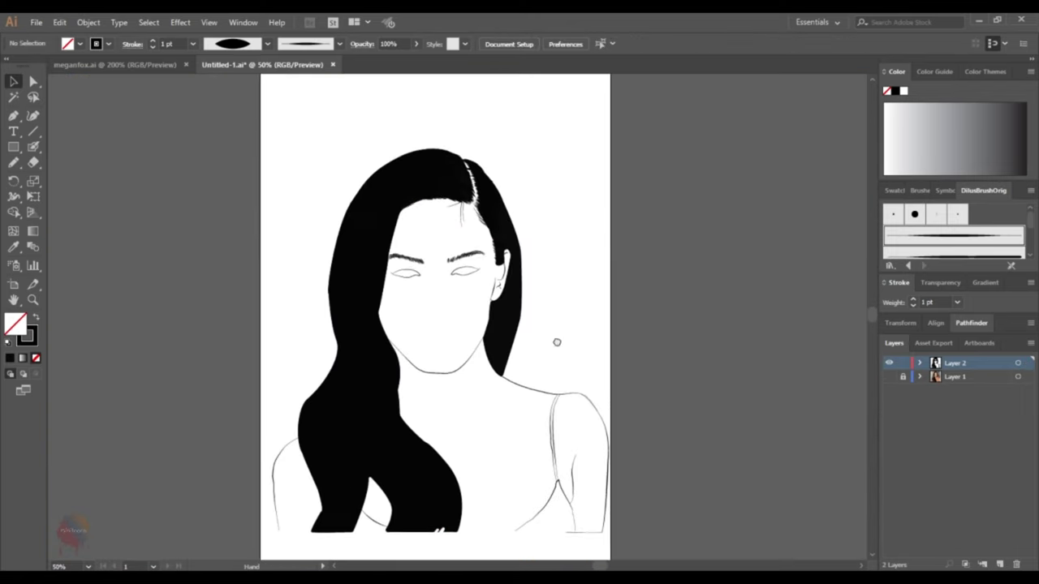
click(888, 377)
scroll(398, 274, up, 4)
scroll(365, 276, up, 2)
- Draw an ellipse iris centered over the first eye
drag(13, 147, 65, 176)
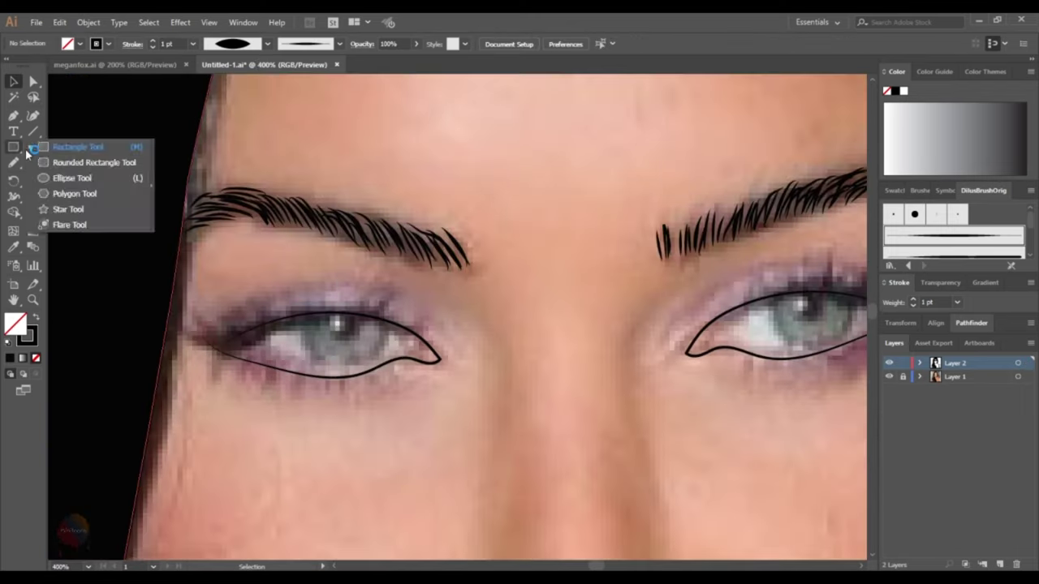
drag(301, 321, 375, 370)
drag(337, 321, 351, 318)
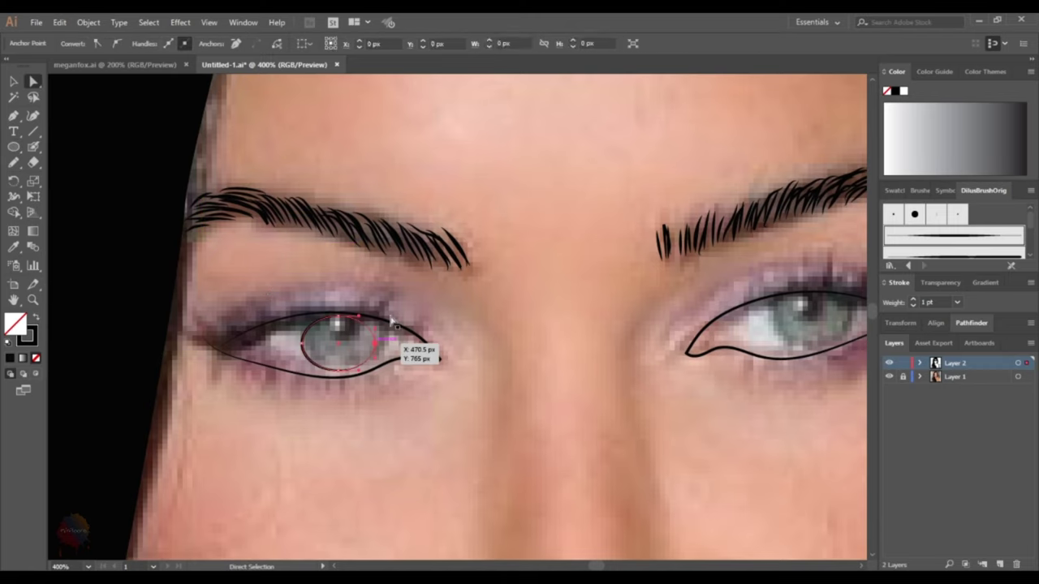
key(ctrl+shift+a)
key(v)
- Place a copy of the iris ellipse in the center of the other eye
key(ctrl+minus)
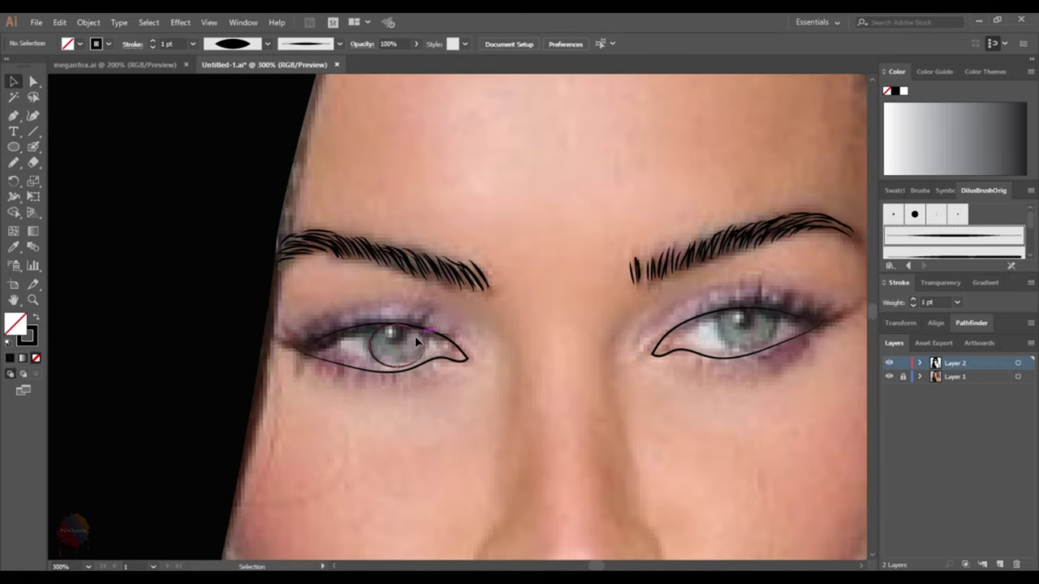
drag(398, 345, 743, 332)
key(ctrl+plus)
drag(497, 355, 508, 357)
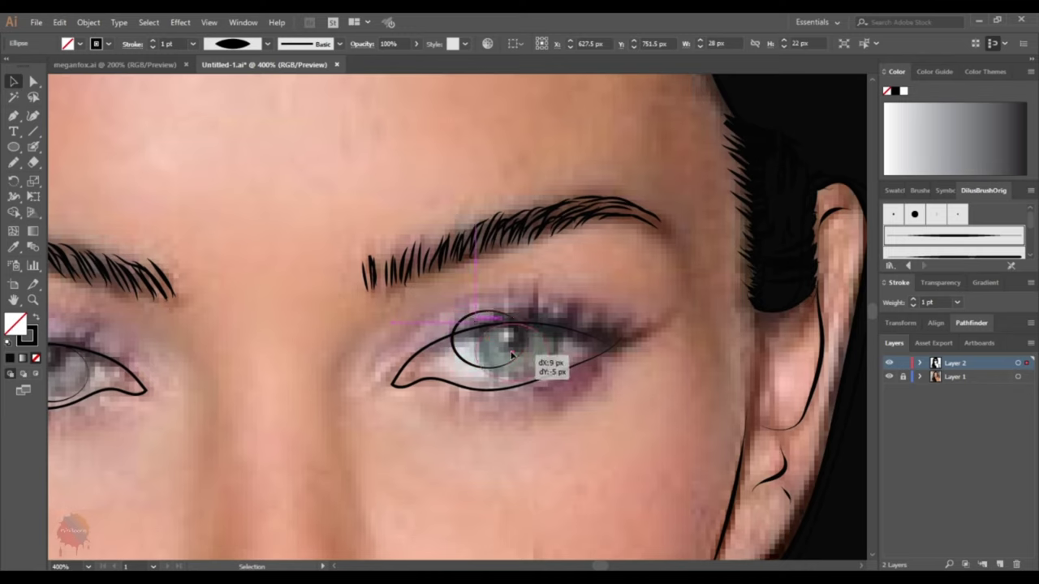
click(290, 399)
- Review the face with the reference photo hidden, then zoom back in on it
key(ctrl+minus)
key(ctrl+minus)
click(889, 376)
key(ctrl+0)
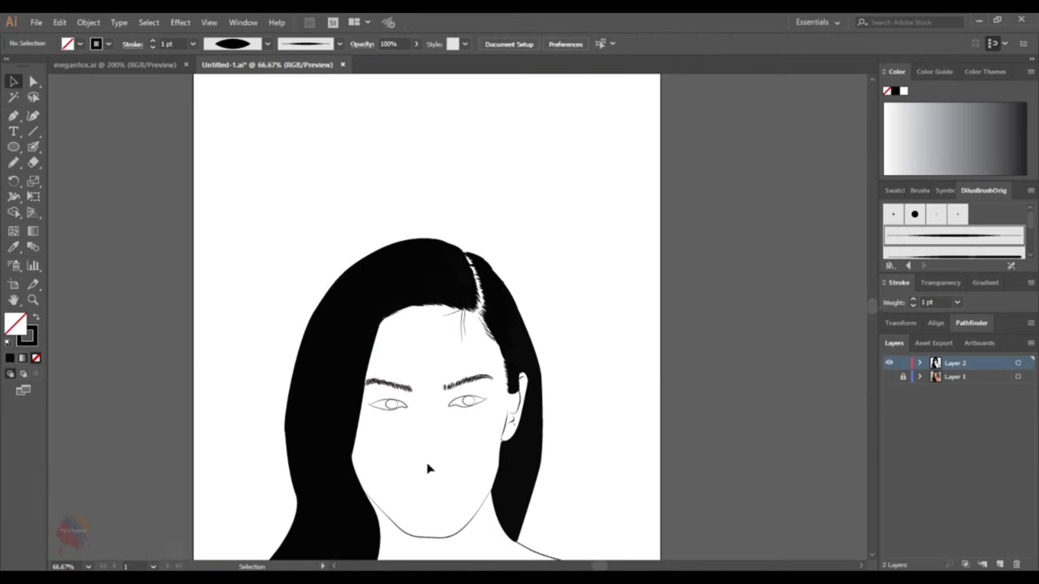
click(889, 376)
key(n)
key(ctrl+plus)
key(ctrl+plus)
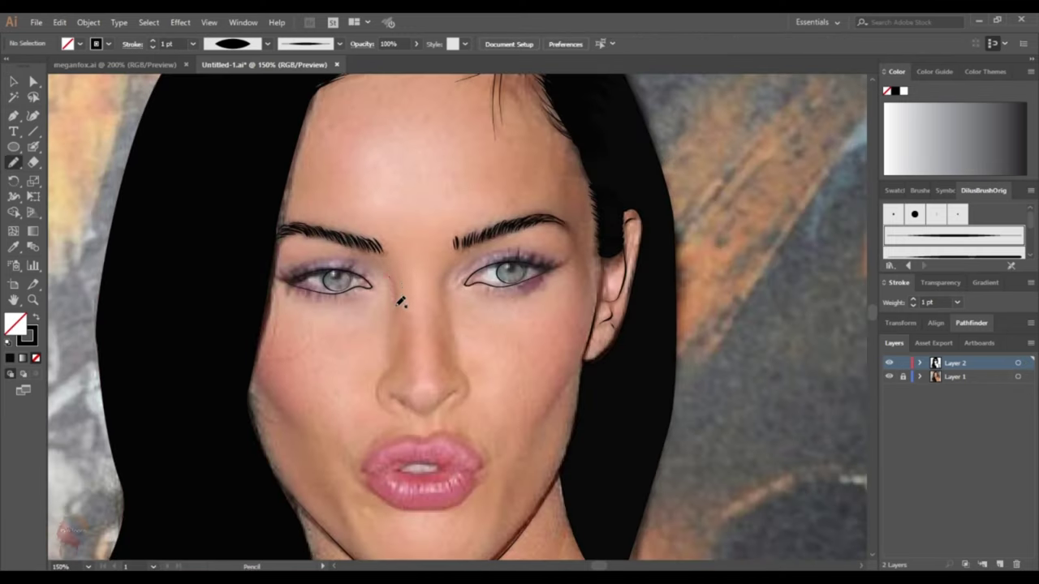
- Draw nose side lines beside the inner eye corners and give them a 0.5 pt stroke
drag(395, 305, 382, 272)
key(ctrl+plus)
key(ctrl+plus)
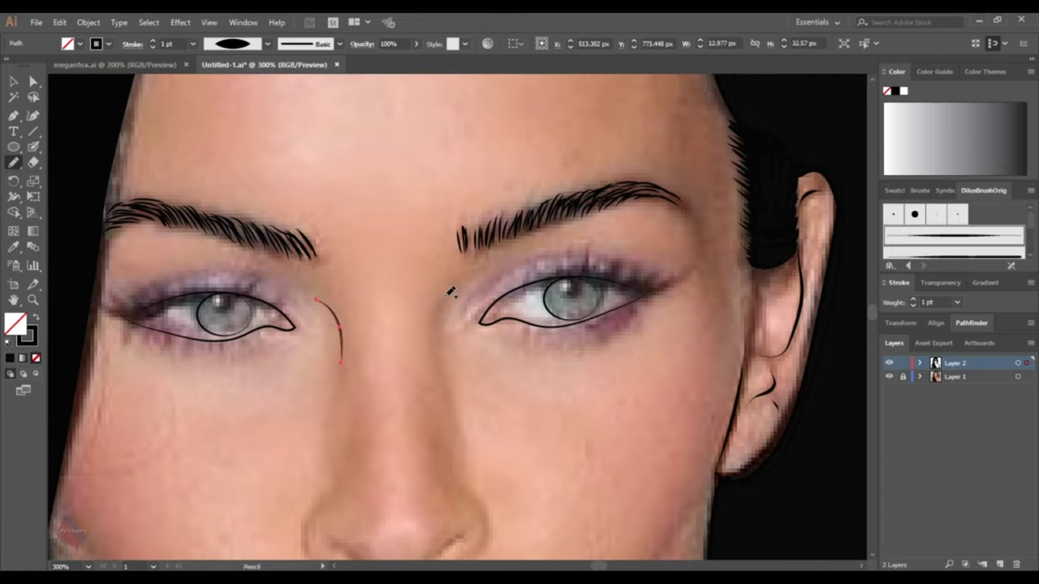
key(v)
shift+click(341, 343)
click(192, 44)
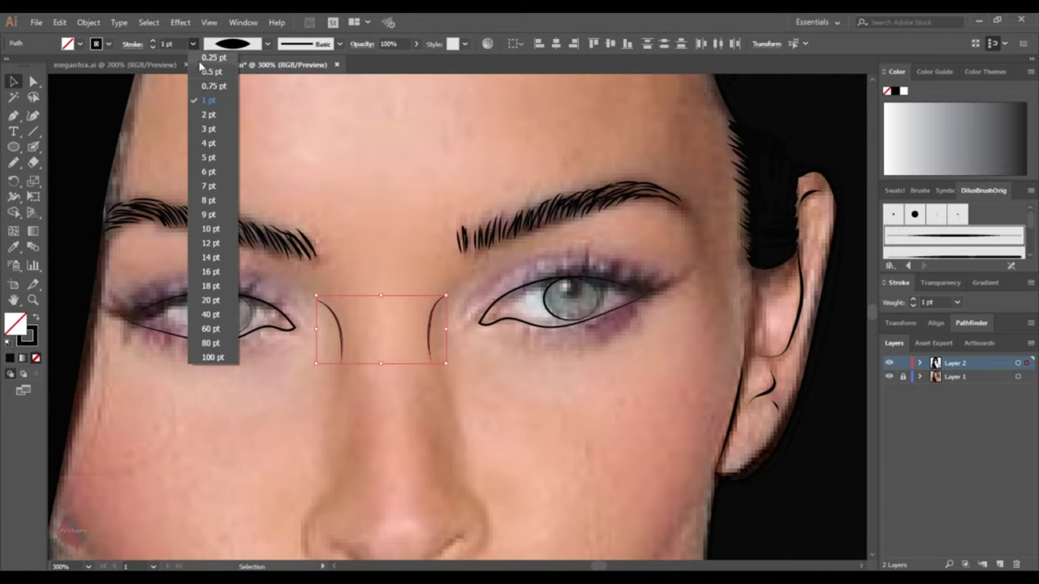
click(208, 76)
click(431, 333)
key(ctrl+minus)
- Pencil-draw the left and right sides of the nose and the nostrils
scroll(487, 390, down, 2)
scroll(422, 325, down, 1)
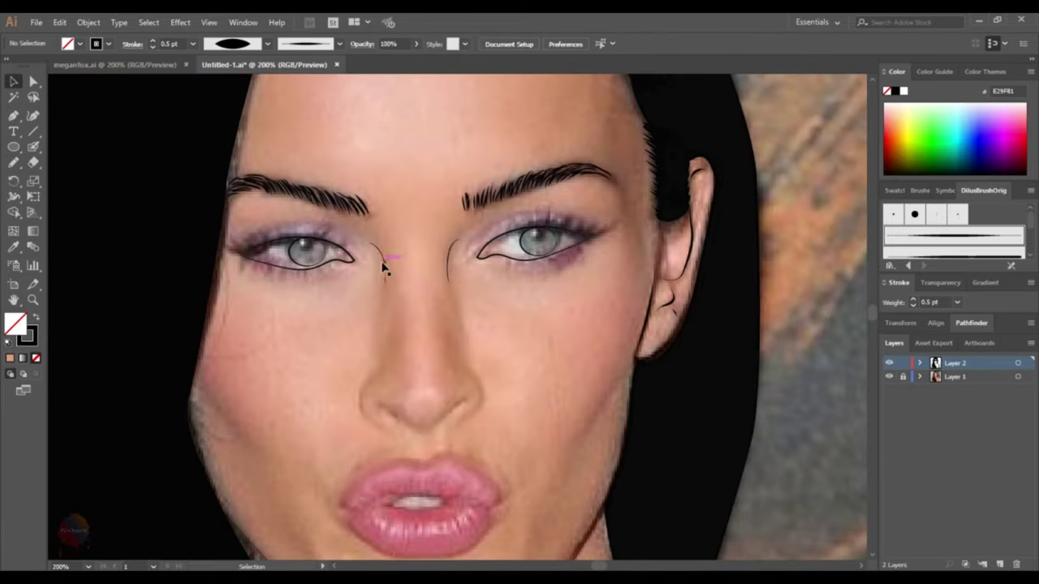
key(n)
key(ctrl+plus)
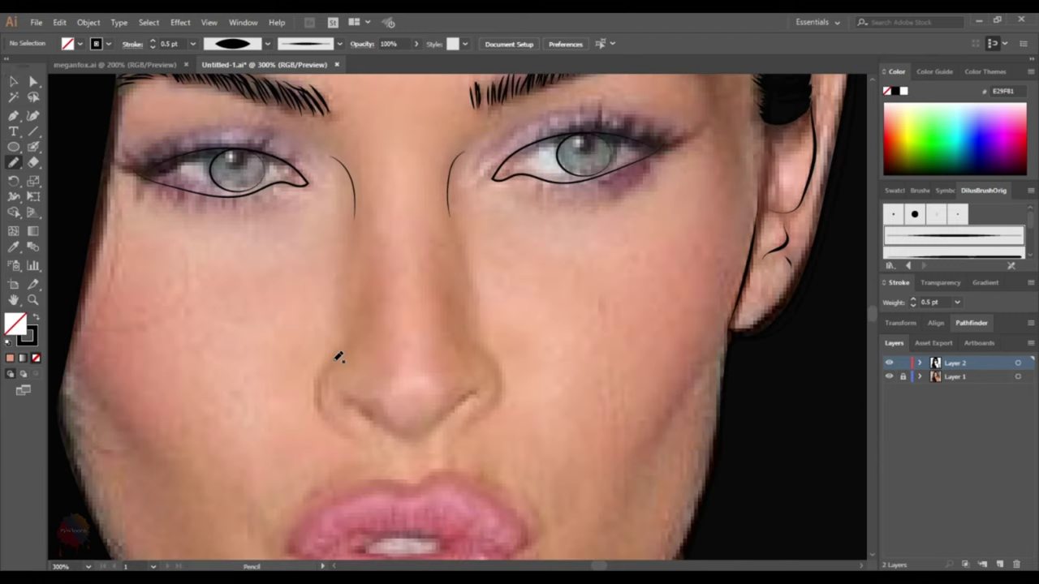
drag(319, 388, 340, 426)
drag(486, 353, 499, 365)
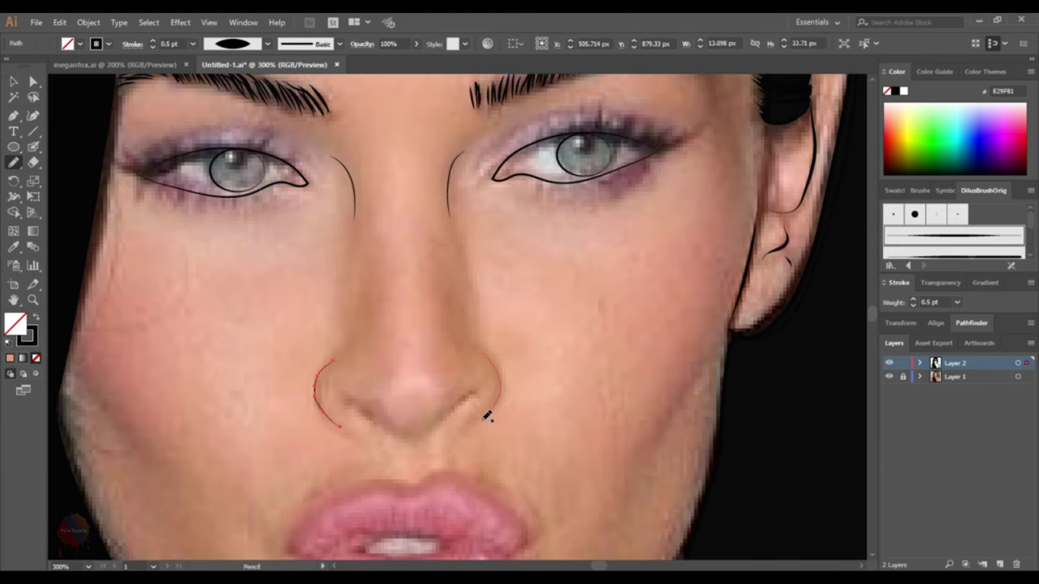
drag(487, 416, 482, 420)
drag(355, 397, 372, 417)
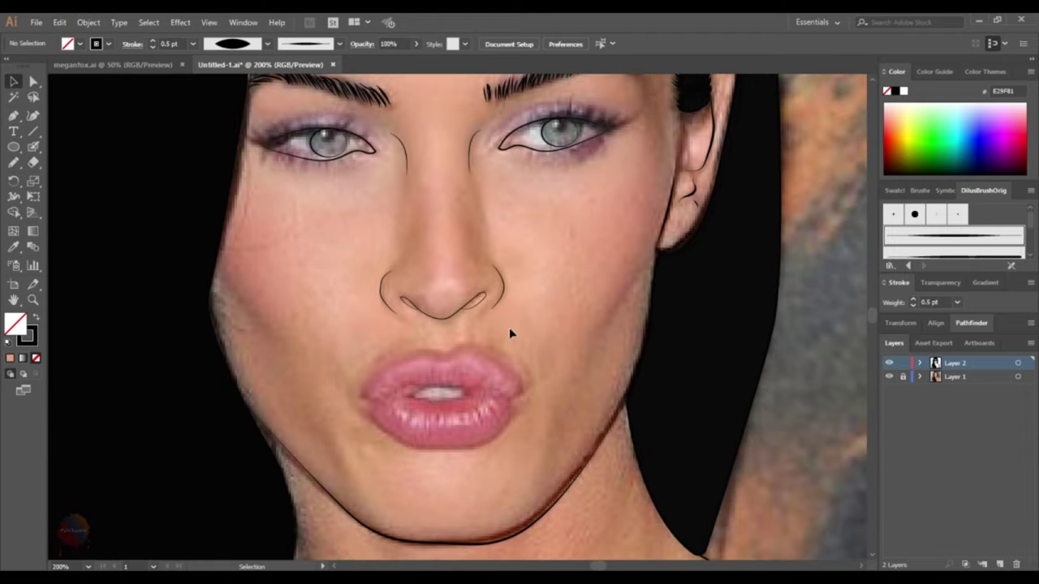
scroll(500, 382, up, 1)
- Trace the lip outline and the lip parting line, then hide the reference photo
key(n)
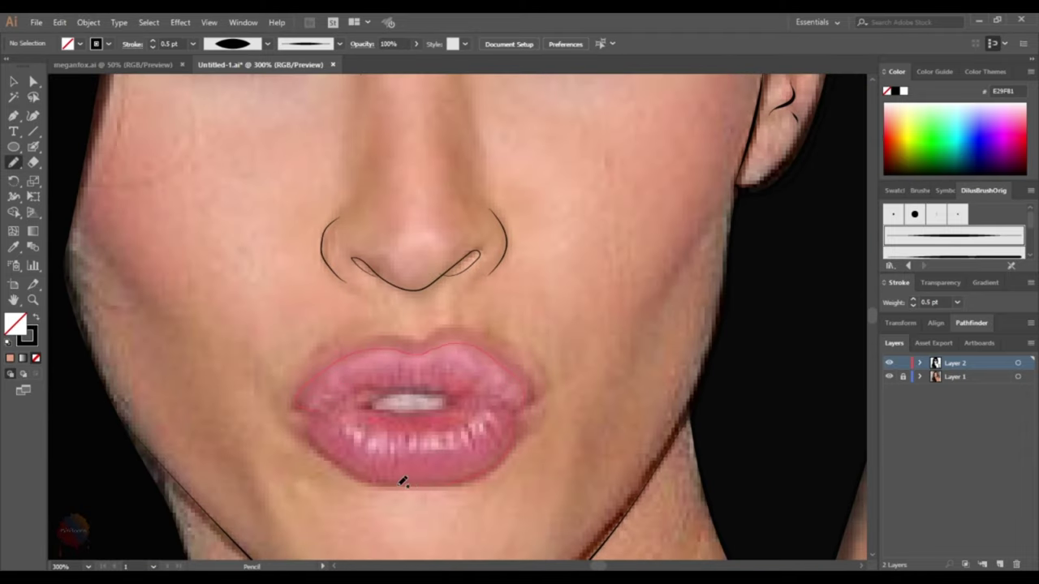
drag(324, 405, 317, 414)
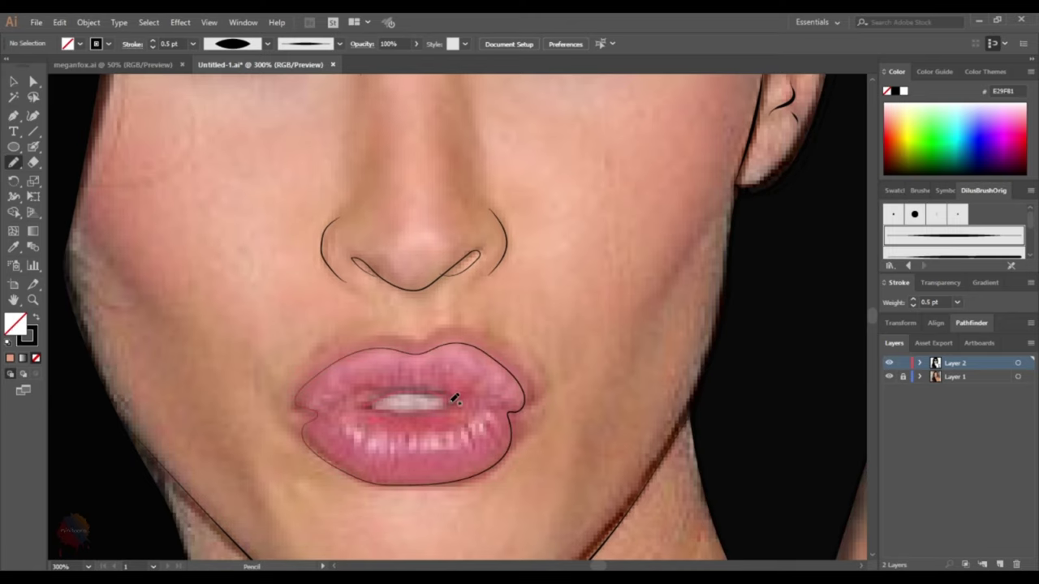
scroll(347, 420, up, 1)
drag(327, 401, 492, 394)
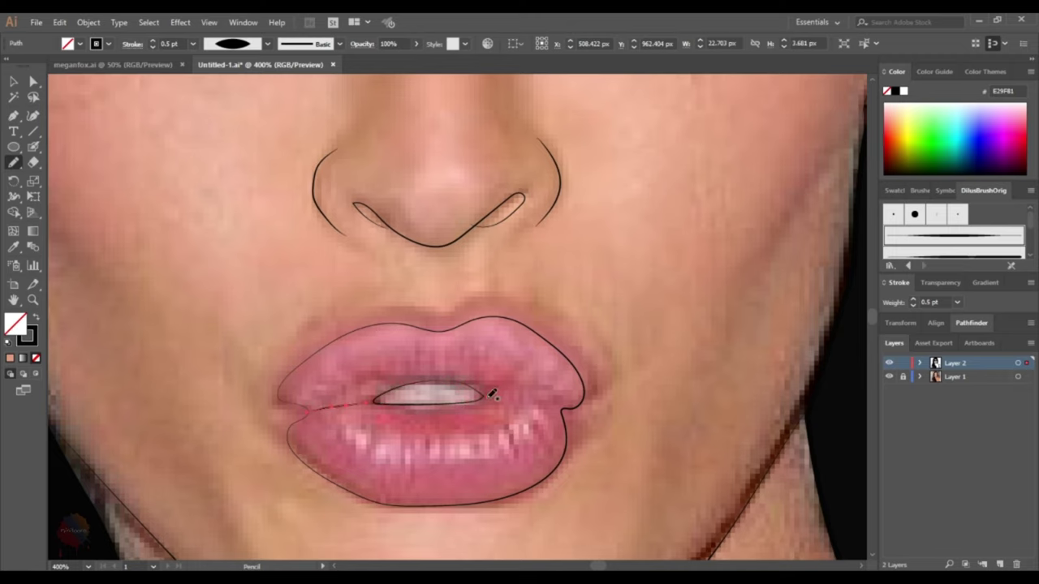
drag(565, 404, 566, 406)
key(ctrl+minus)
key(ctrl+minus)
key(ctrl+minus)
click(890, 376)
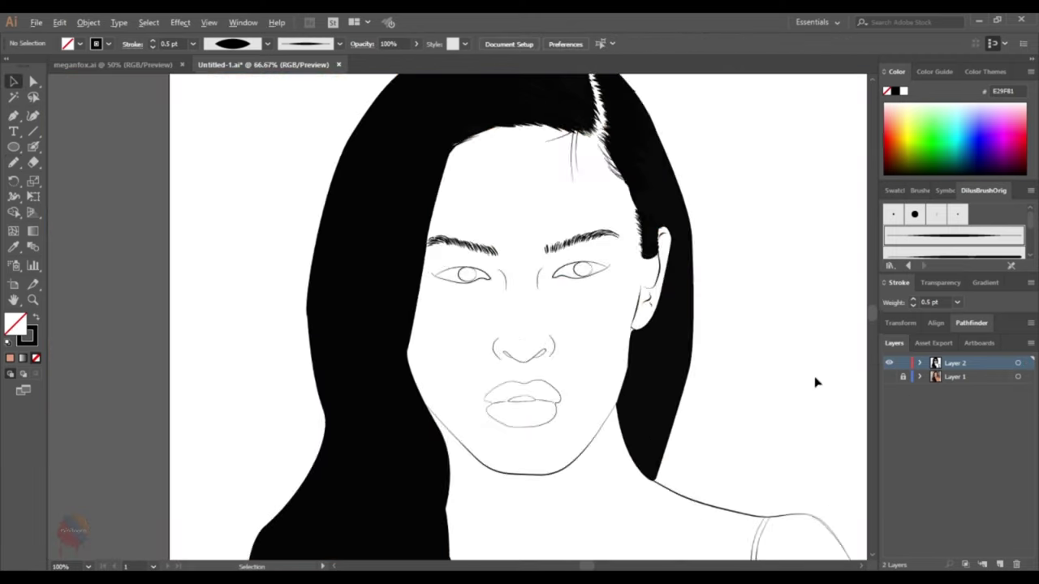
key(v)
key(ctrl+minus)
key(ctrl+minus)
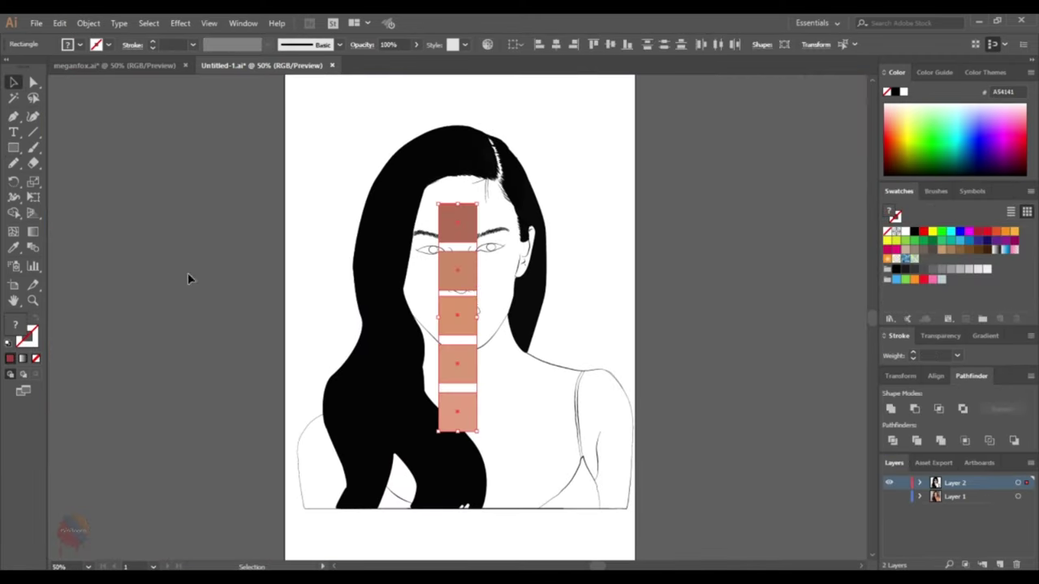
- Duplicate the line-art layer and rename the copy 'color'
click(140, 177)
click(967, 495)
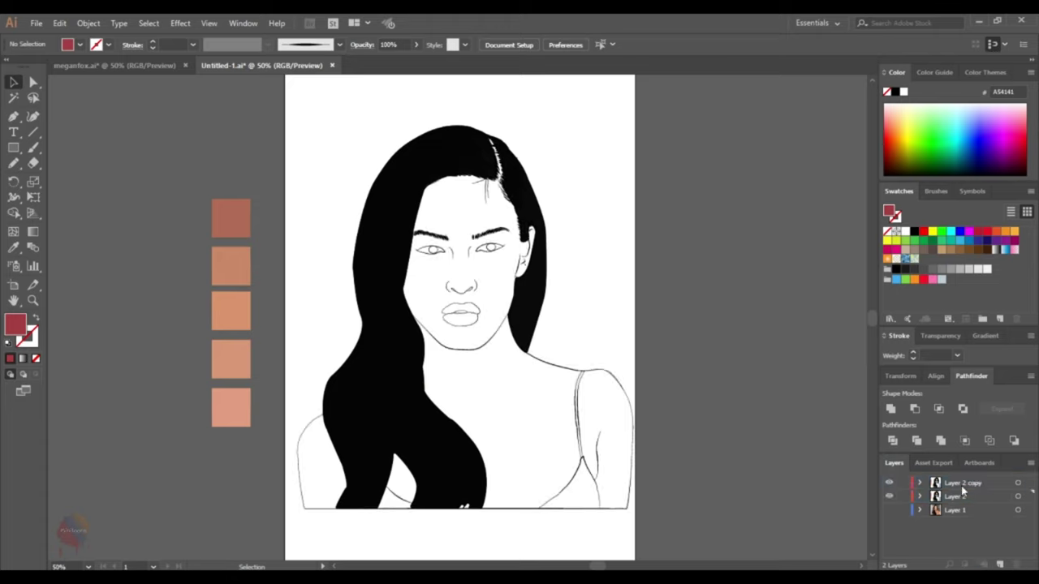
click(999, 564)
double_click(954, 495)
text(color)
click(624, 479)
click(119, 22)
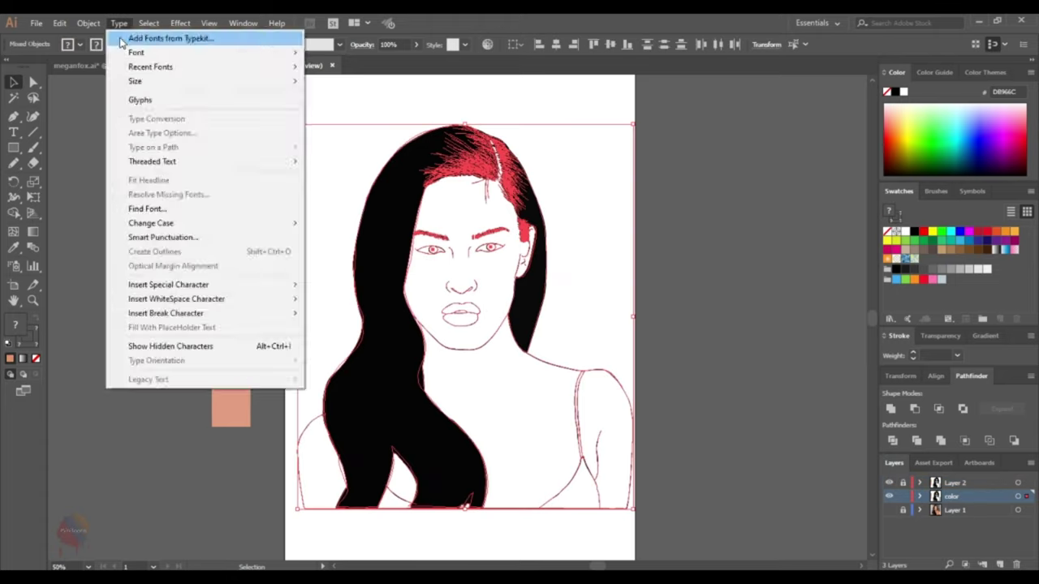
- Select all line art on the color layer and merge it into one shape
click(216, 132)
click(365, 154)
key(ctrl+a)
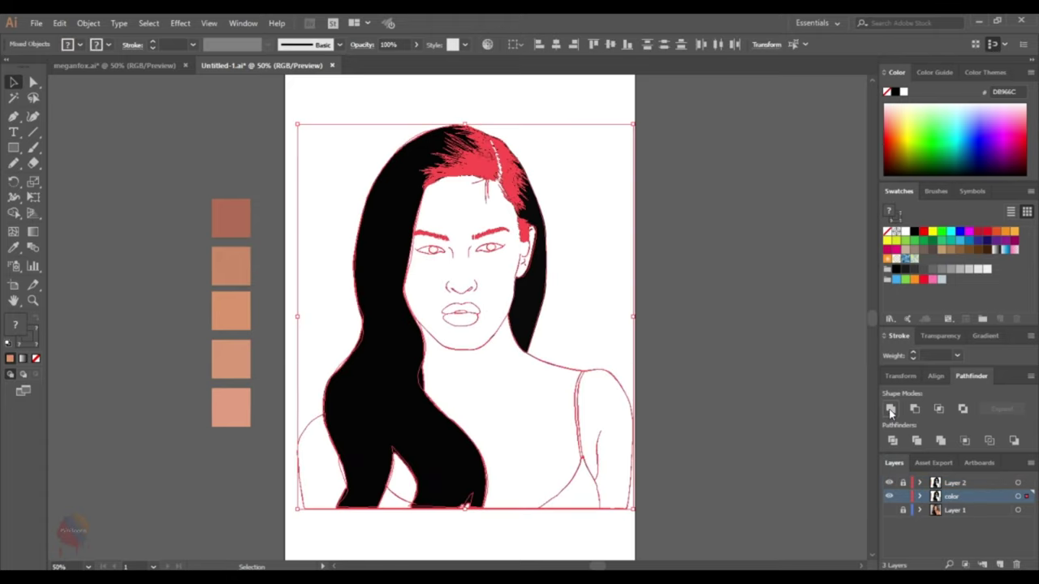
click(890, 409)
click(49, 203)
- Sample the mid tan skin swatch and draw a rectangle covering the whole artboard
click(14, 248)
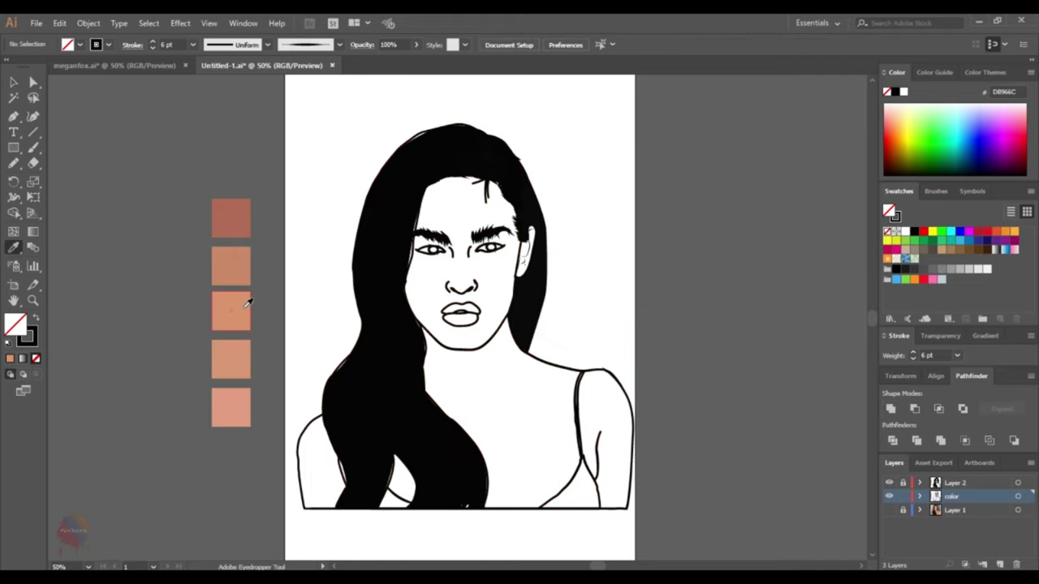
click(246, 305)
click(14, 148)
drag(276, 102, 656, 533)
- Send the tan rectangle behind the line art and deselect it
right_click(592, 278)
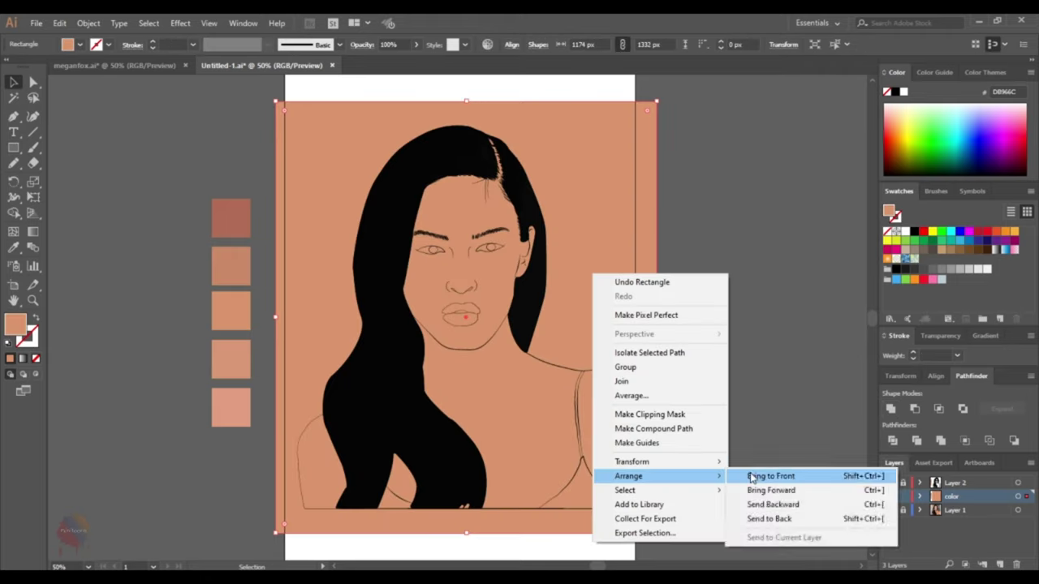
click(751, 477)
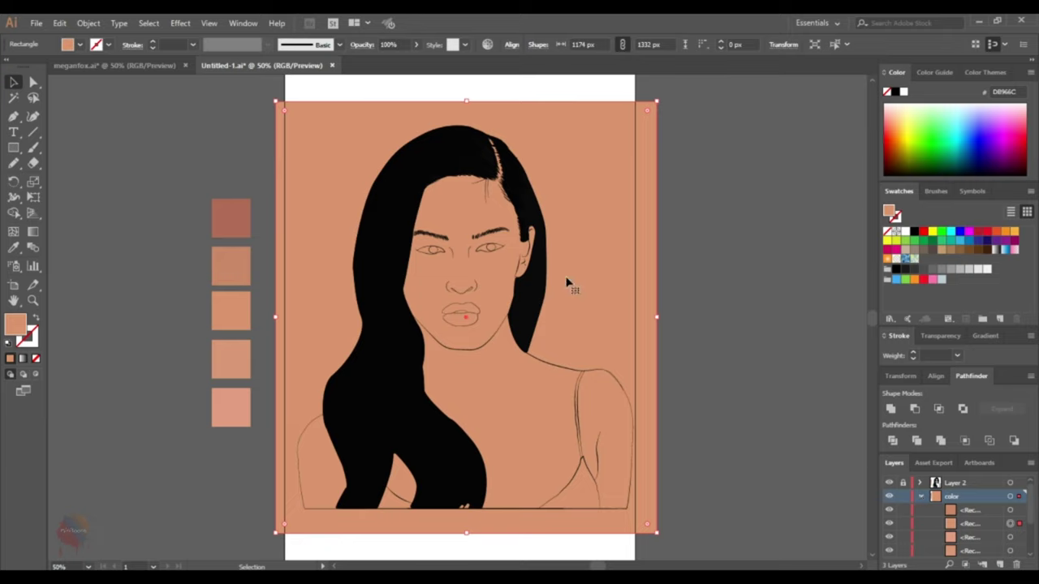
right_click(568, 283)
click(755, 524)
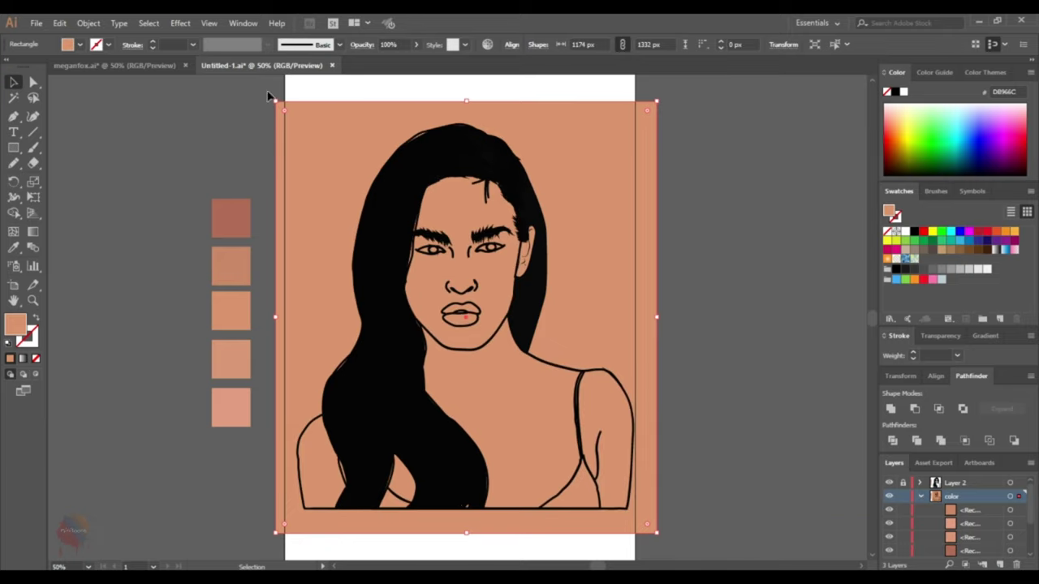
key(ctrl+shift+a)
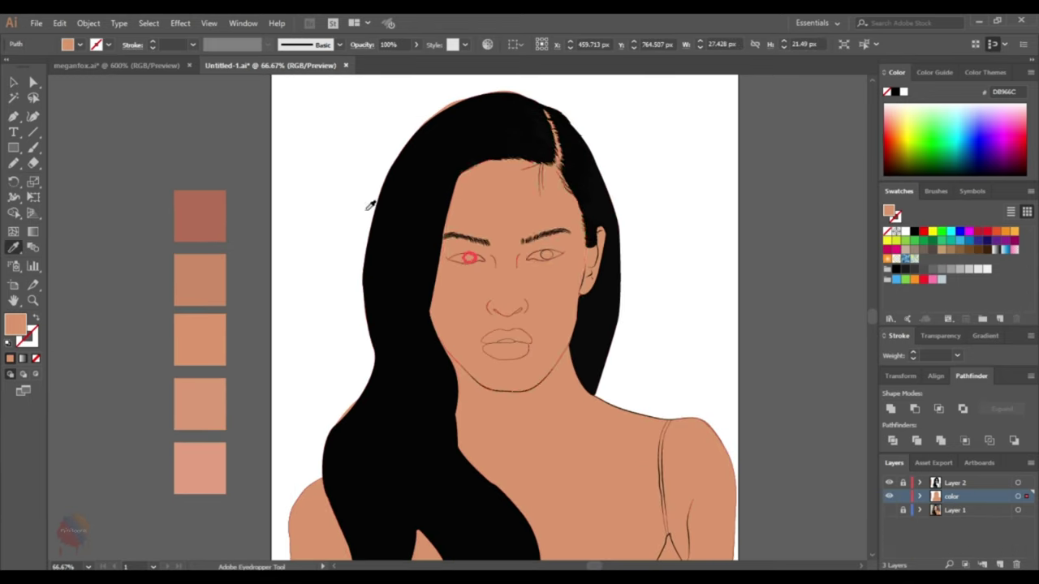
- Fill the irises with dark grey 514D4B
double_click(15, 323)
click(359, 320)
click(654, 216)
key(v)
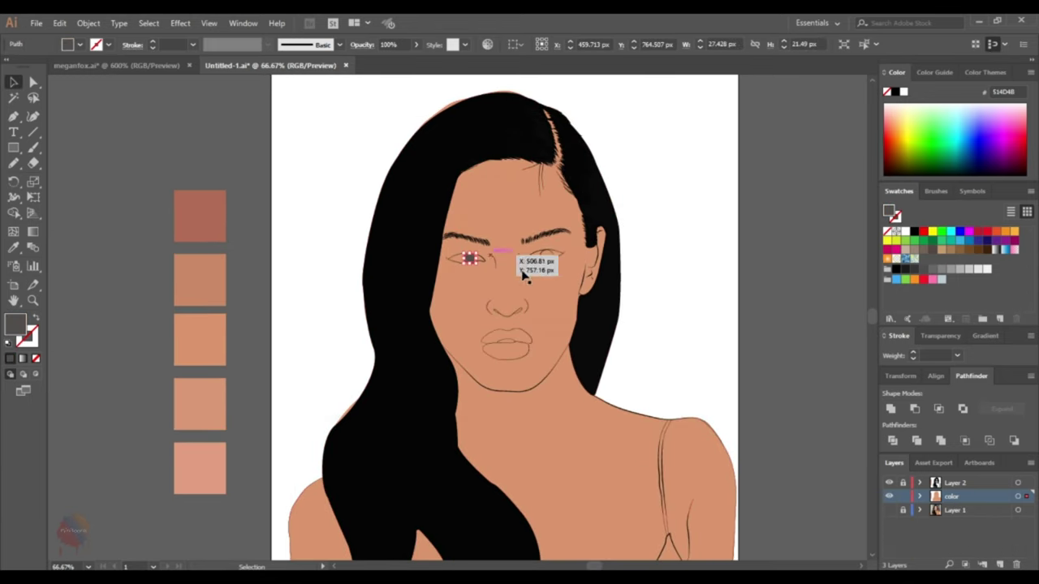
click(469, 258)
click(479, 258)
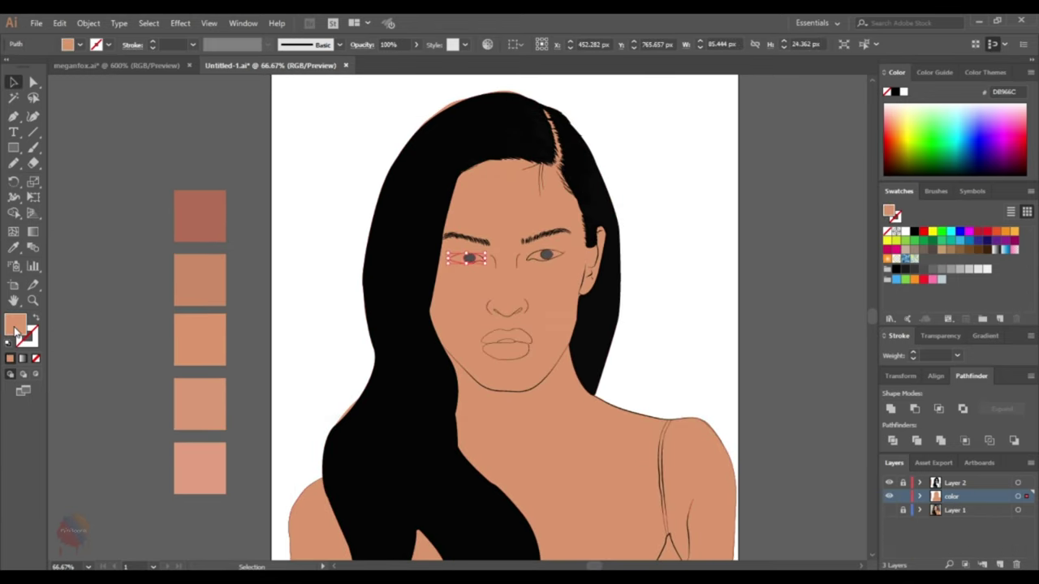
- Give the eye whites a light grey EDEDED fill
double_click(15, 324)
click(340, 220)
key(Return)
key(ctrl+plus)
double_click(15, 324)
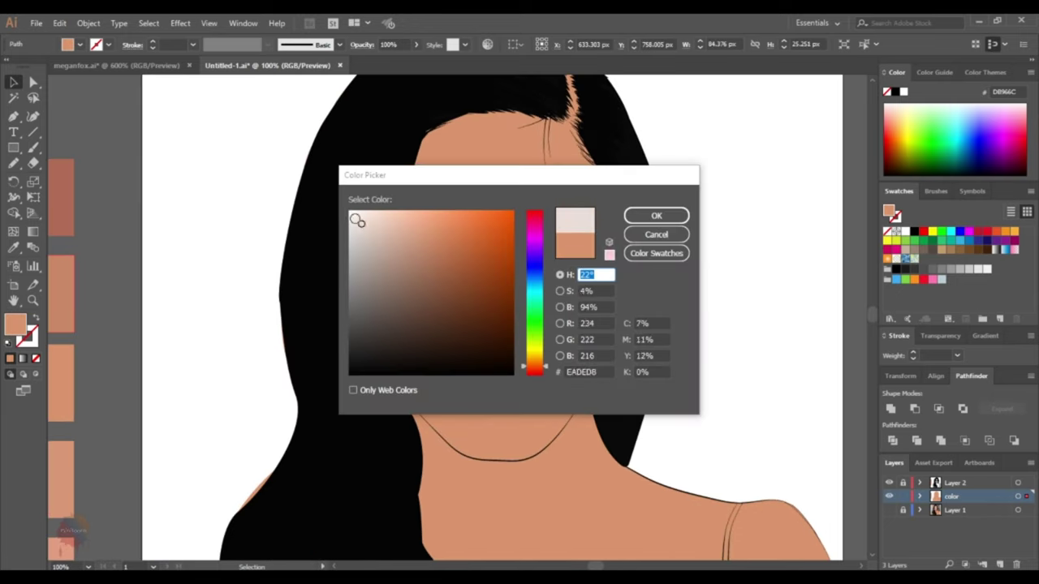
key(Escape)
key(ctrl+minus)
- Duplicate the left iris circle to start a pupil
key(ctrl+plus)
key(ctrl+plus)
key(ctrl+plus)
click(398, 296)
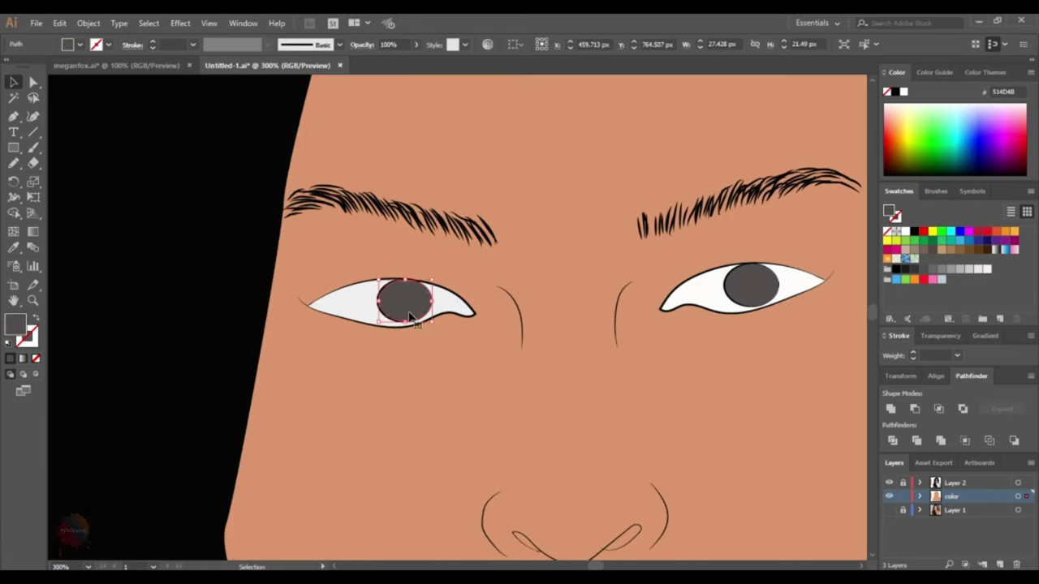
mouse_move(398, 297)
mouse_down()
mouse_move(471, 332)
mouse_move(451, 313)
mouse_up()
- Fill the duplicated circle near-black #161616 and shrink it into a pupil inside the iris
click(889, 510)
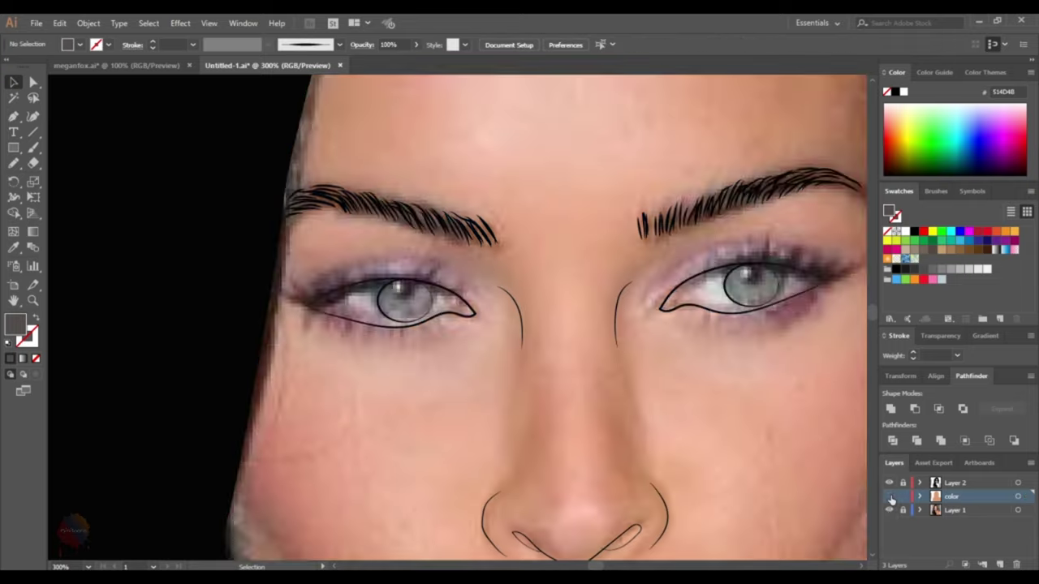
click(889, 510)
click(455, 219)
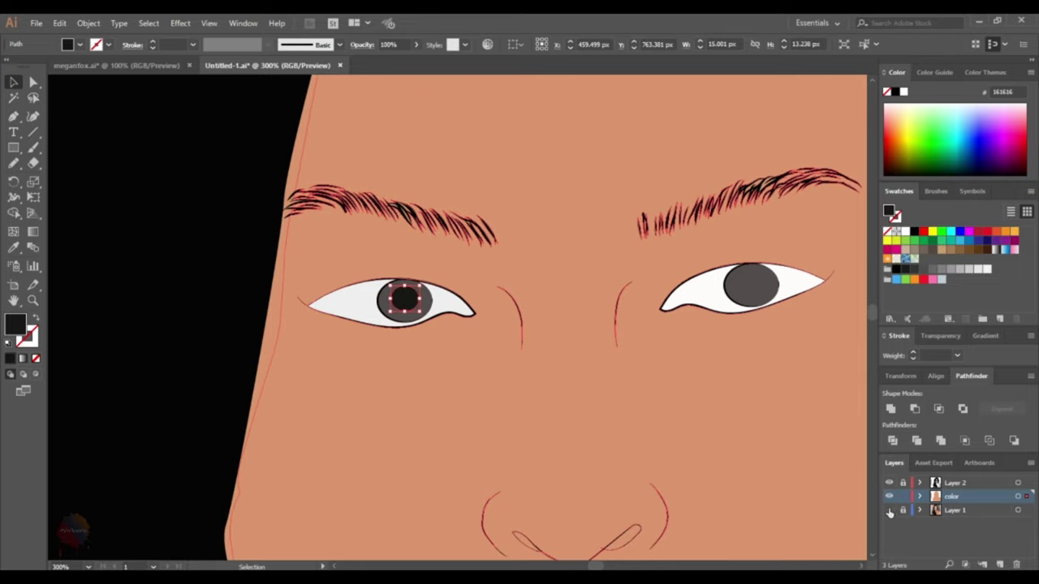
click(889, 495)
click(889, 496)
drag(409, 310, 413, 312)
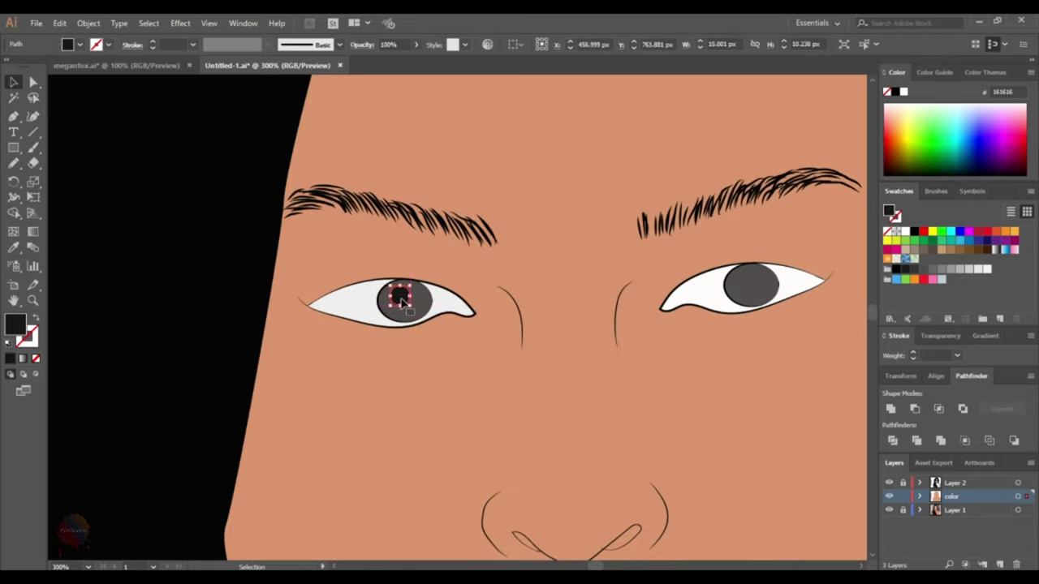
scroll(395, 268, up, 2)
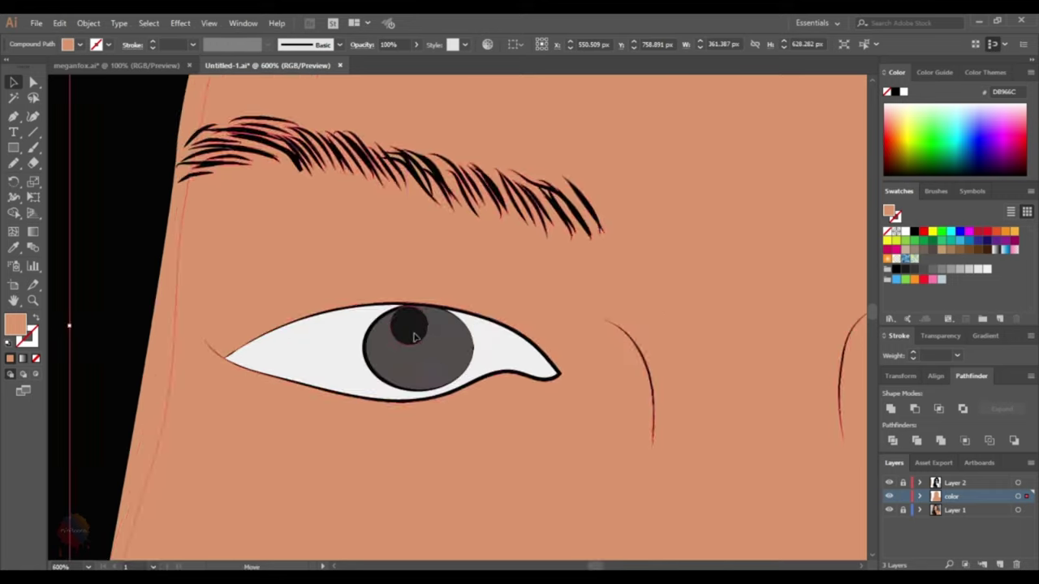
- Check the pupil against the reference photo and nudge it into position
click(888, 496)
click(888, 496)
click(406, 335)
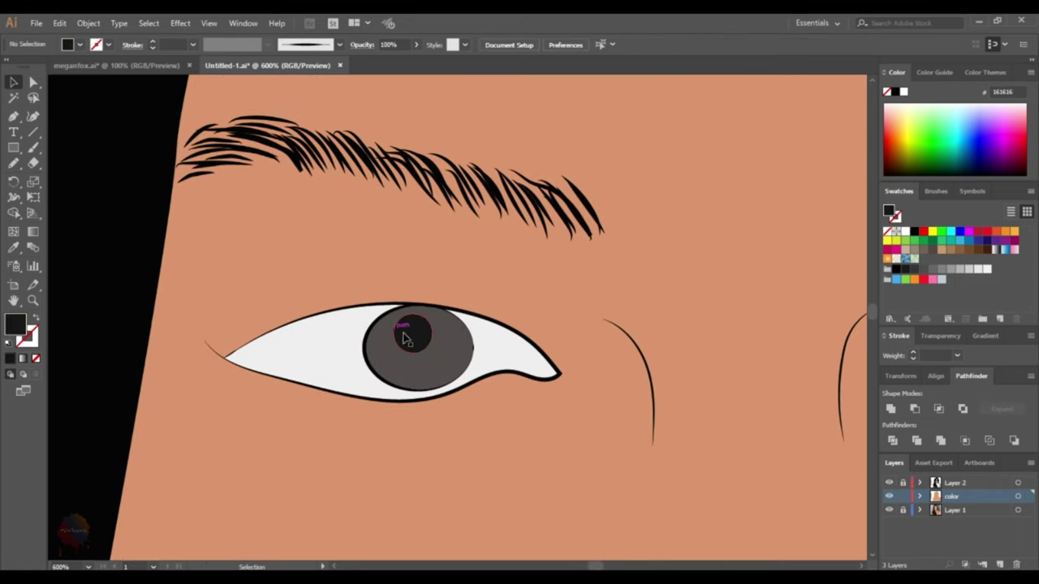
drag(408, 336, 434, 364)
click(889, 496)
click(889, 496)
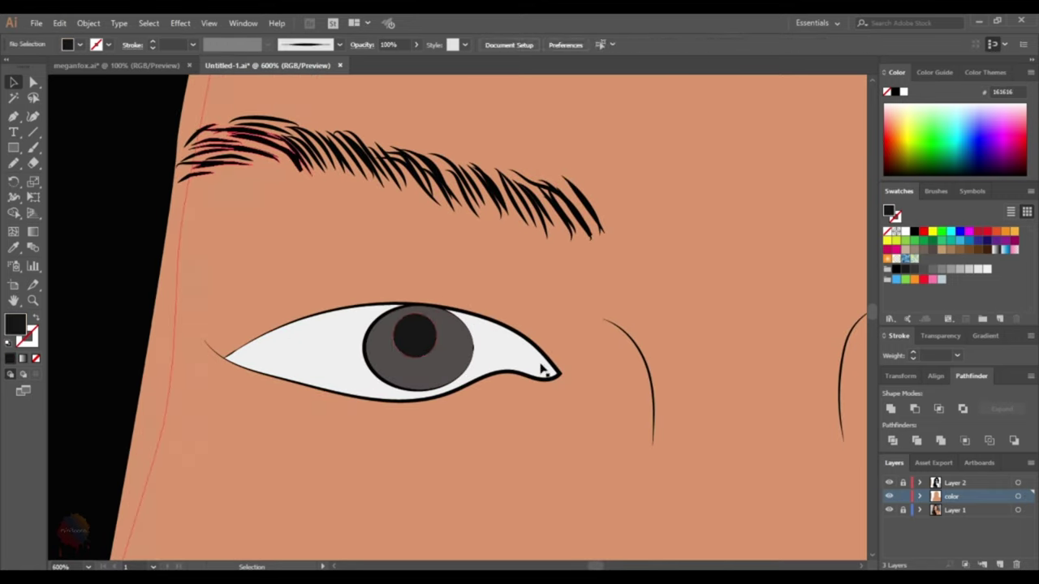
click(422, 337)
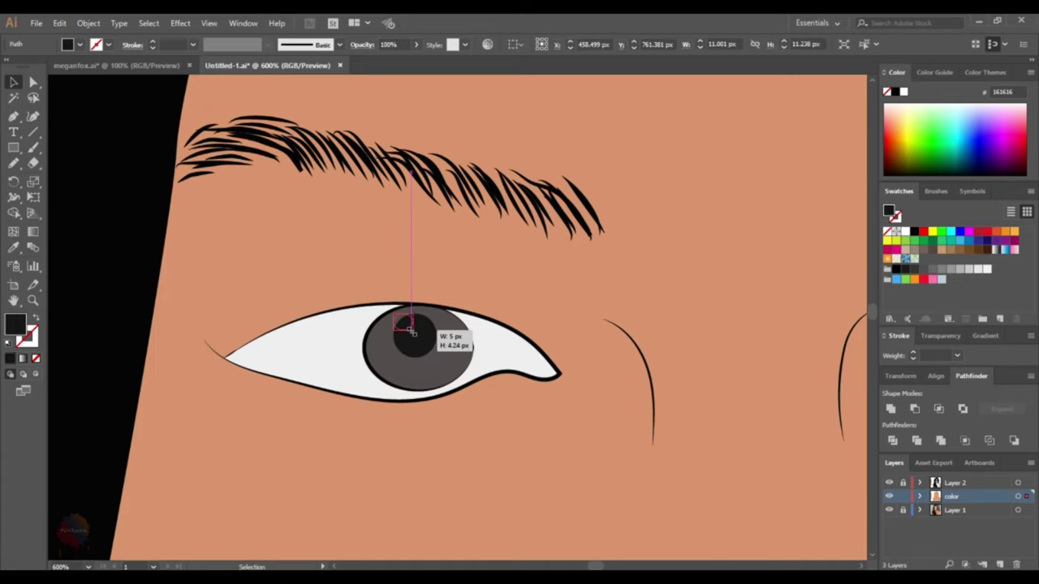
- Add a small white highlight circle inside the left pupil
drag(413, 333, 412, 333)
key(i)
click(324, 343)
key(v)
key(ctrl+minus)
key(ctrl+minus)
key(ctrl+minus)
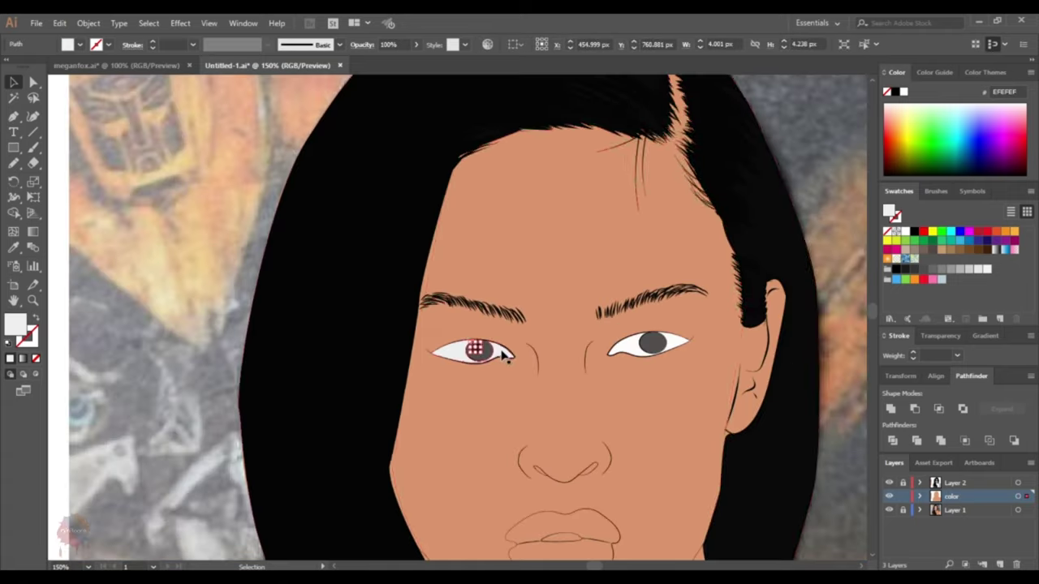
key(ctrl+0)
key(ctrl+plus)
key(ctrl+plus)
key(ctrl+plus)
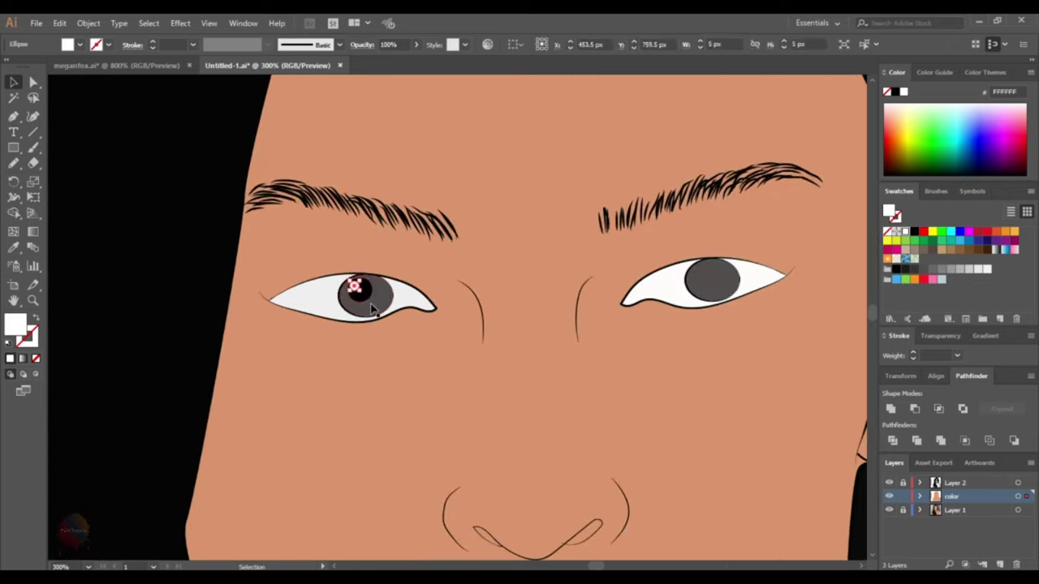
- Copy the pupil and highlight onto the right eye
shift+click(371, 309)
drag(363, 292, 710, 277)
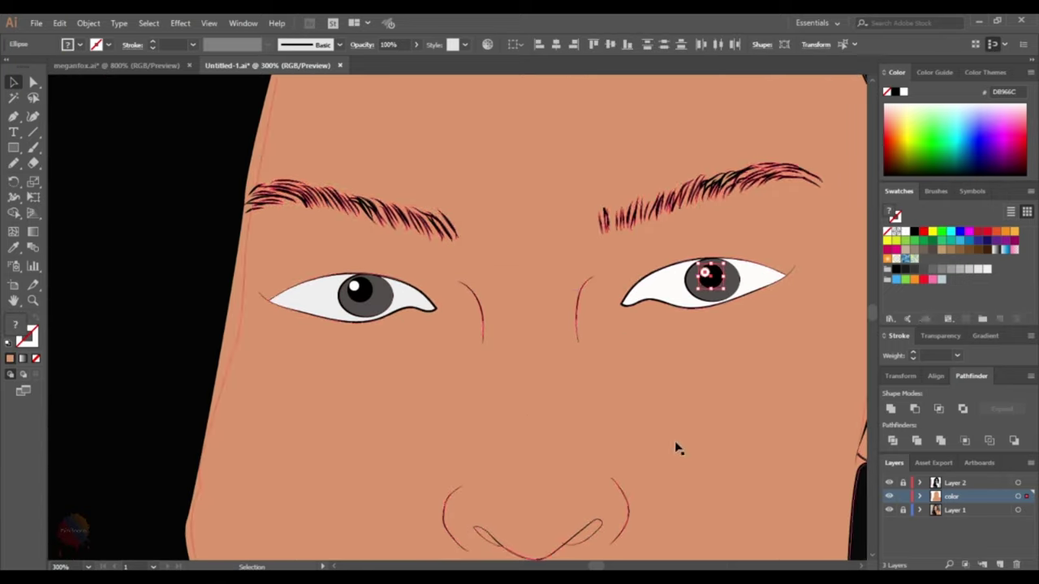
click(734, 272)
scroll(734, 270, up, 3)
click(660, 282)
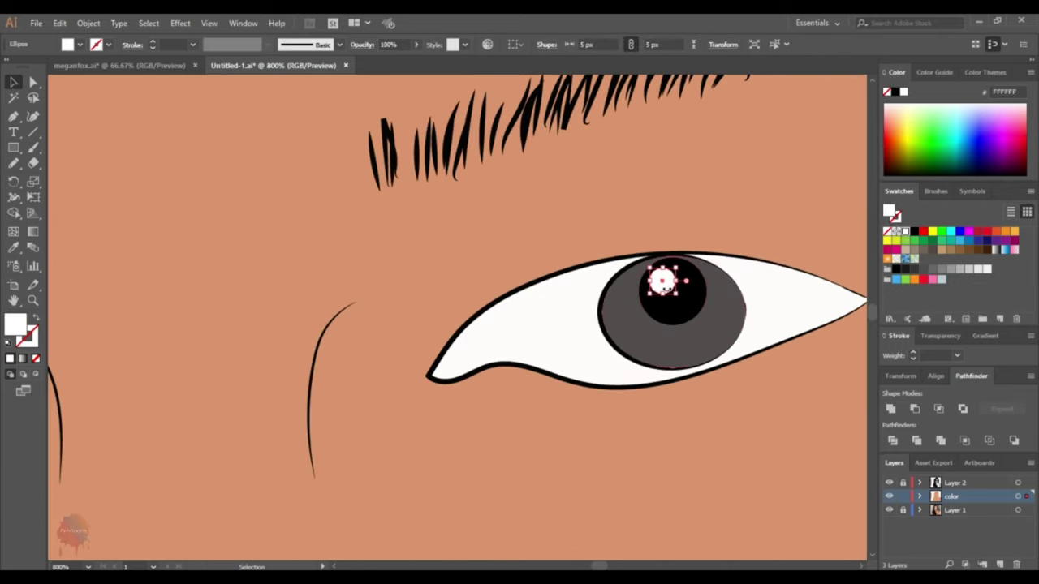
key(ctrl+0)
click(725, 260)
scroll(512, 266, up, 5)
click(15, 165)
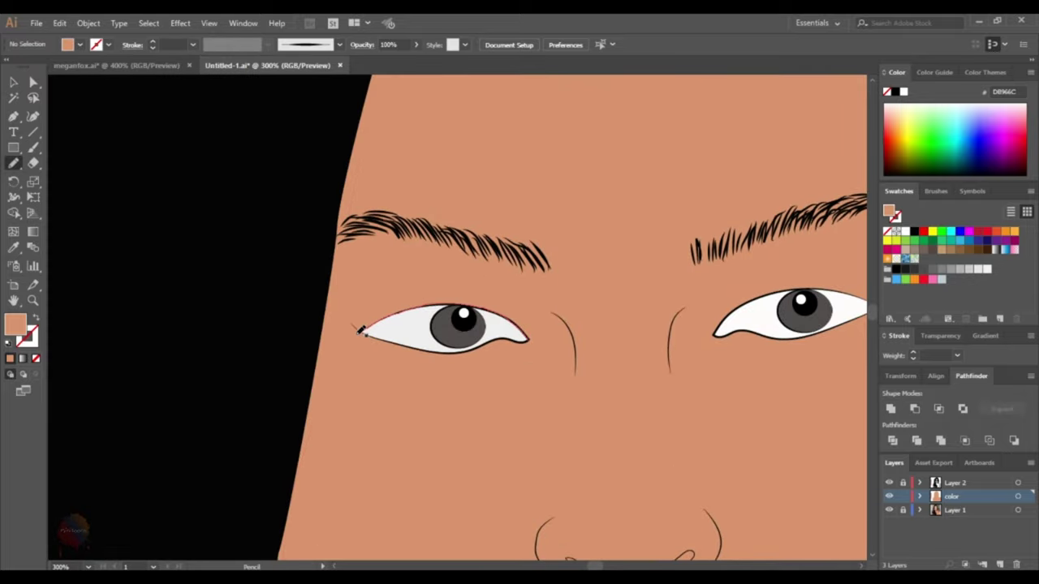
- Trace black-filled eyeliner shapes along the left and right upper eyelids
drag(480, 309, 526, 337)
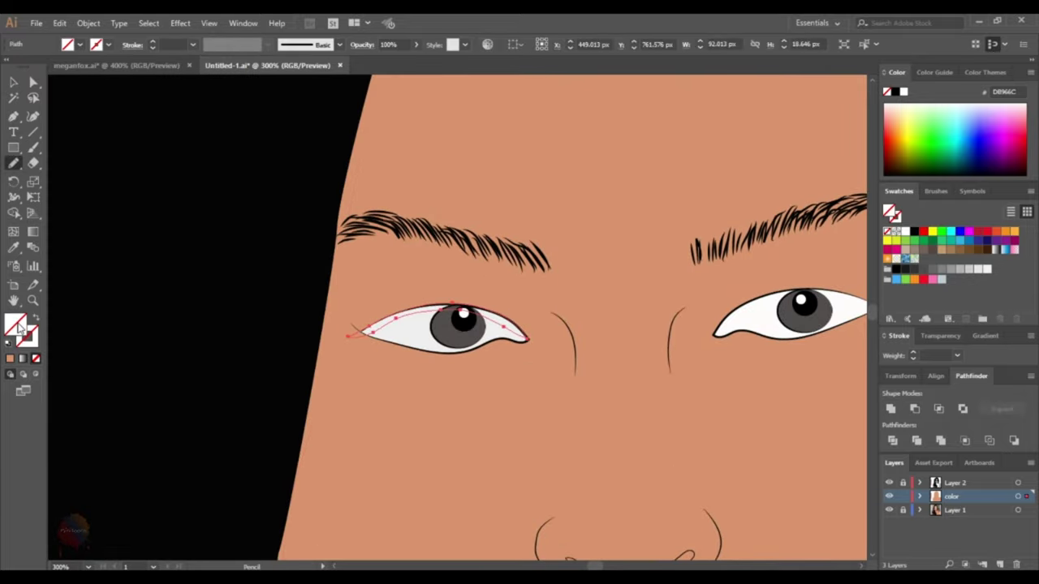
double_click(19, 326)
key(Return)
key(v)
click(529, 320)
scroll(508, 297, right, 5)
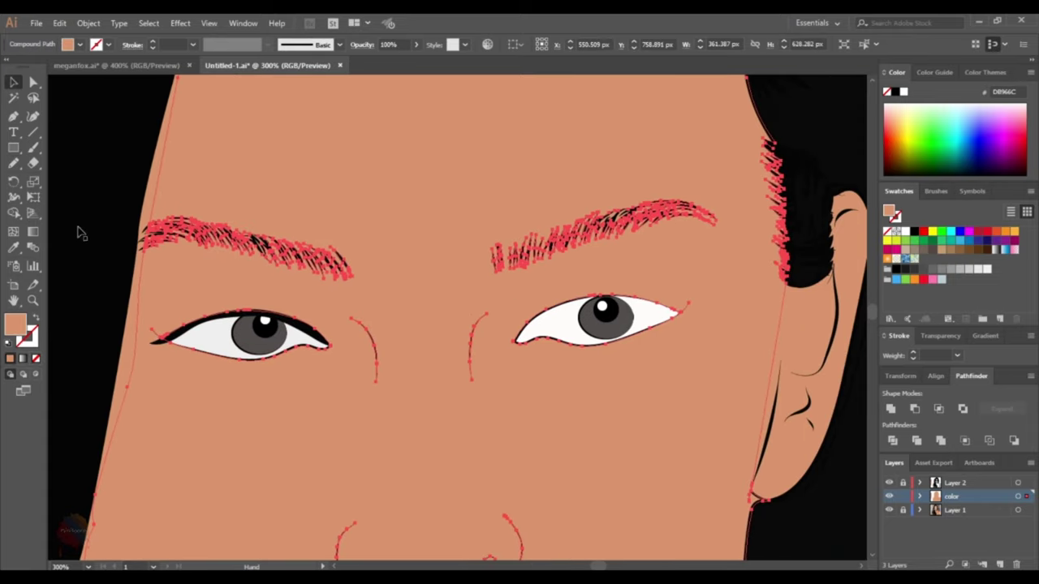
key(n)
key(ctrl+shift+a)
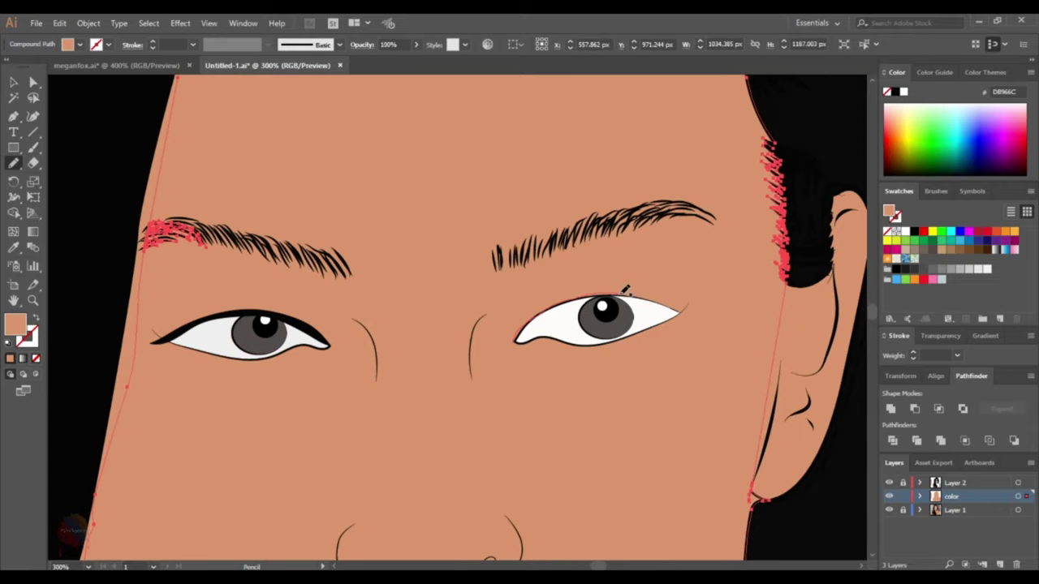
drag(531, 329, 514, 343)
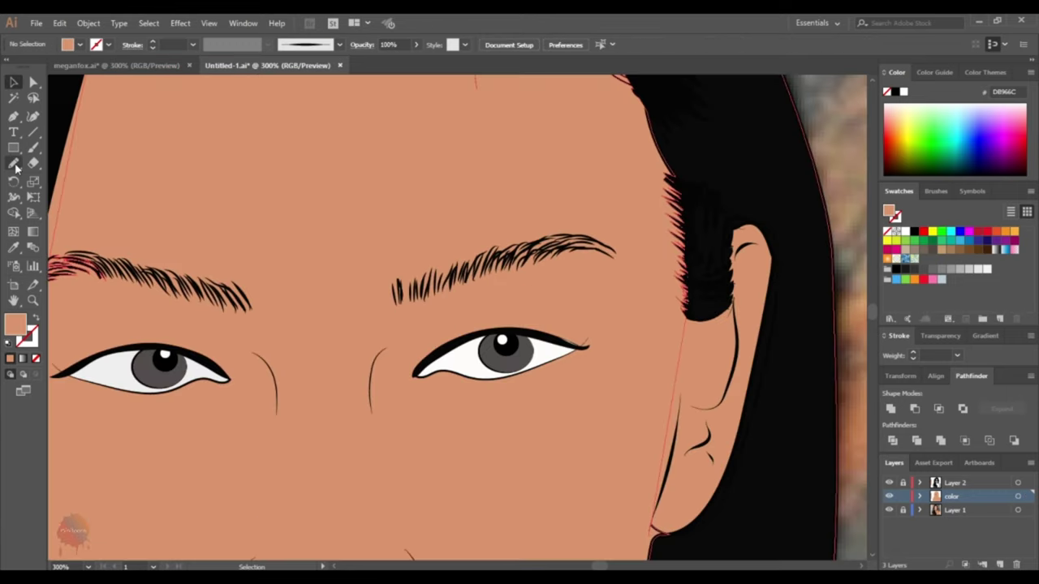
- Set up a 2 pt stroke with a tapered width profile for the lashes
click(13, 164)
double_click(26, 335)
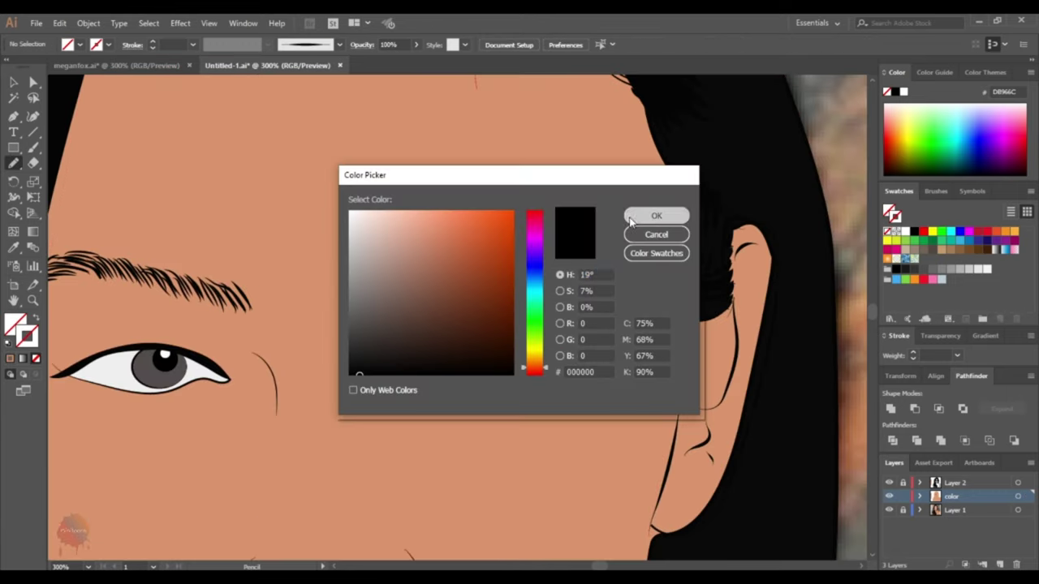
click(658, 213)
click(192, 44)
click(207, 132)
click(268, 45)
click(340, 45)
click(465, 179)
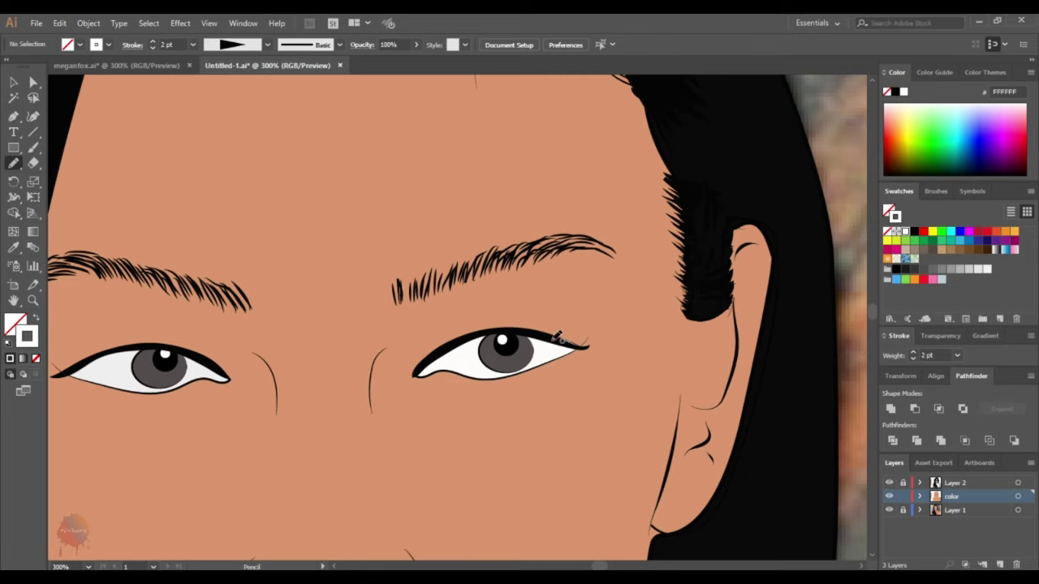
- Draw the first lash on the right eye and make its stroke black
drag(552, 343, 569, 327)
double_click(26, 336)
click(383, 453)
click(655, 213)
scroll(592, 284, up, 2)
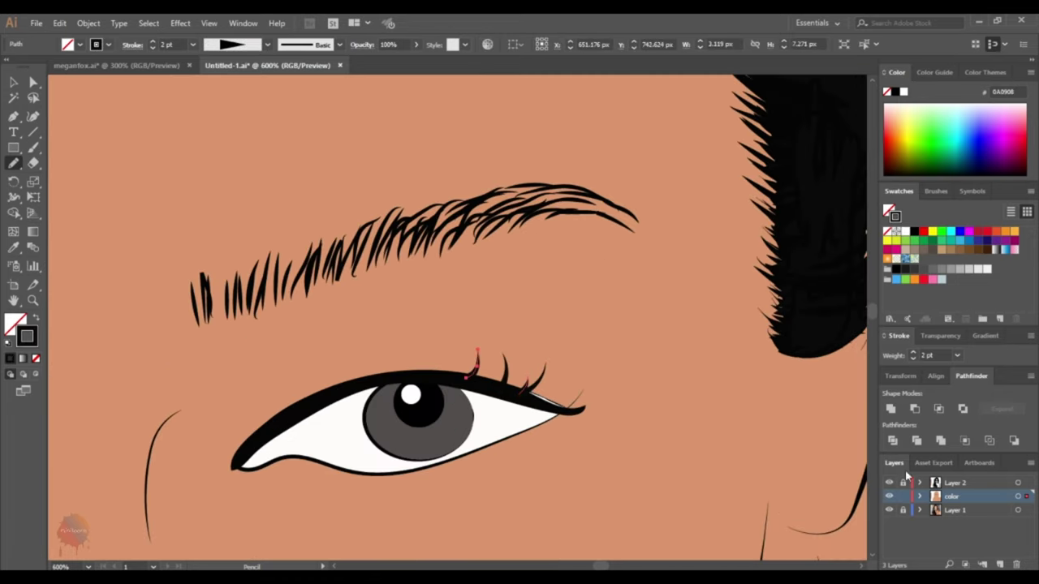
click(889, 496)
click(889, 496)
- Draw more lashes along the upper lid and at the outer eye corner
drag(444, 341, 438, 374)
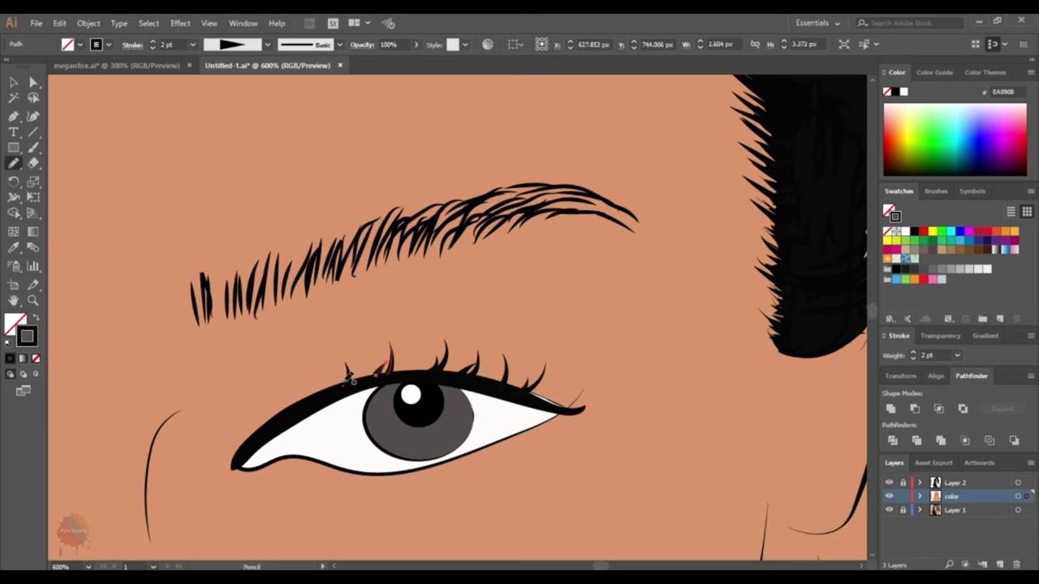
scroll(325, 383, down, 3)
scroll(436, 358, up, 3)
drag(397, 396, 436, 358)
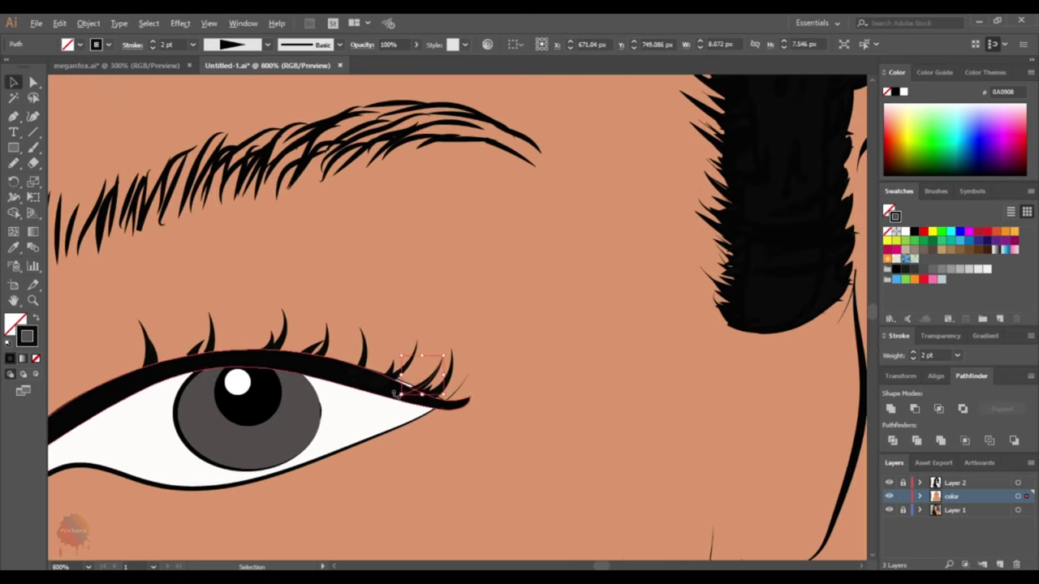
- Select the outer-corner lash with Direct Selection to refine it
click(15, 84)
click(441, 394)
scroll(390, 393, up, 4)
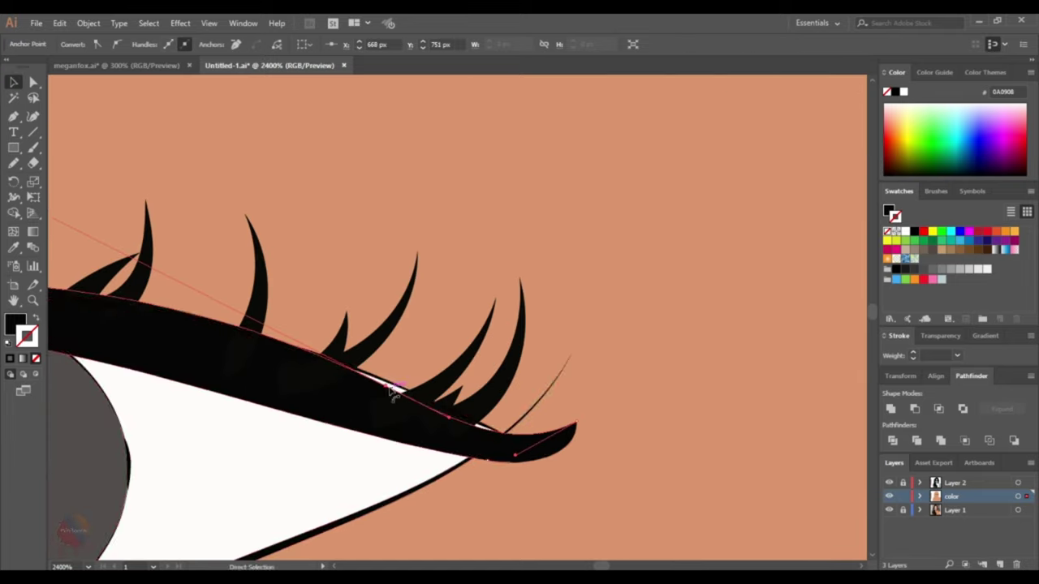
key(v)
click(628, 410)
scroll(628, 410, down, 6)
- Draw a lash at the left eye's outer corner with a black, tapered, 2 pt stroke
scroll(312, 365, left, 3)
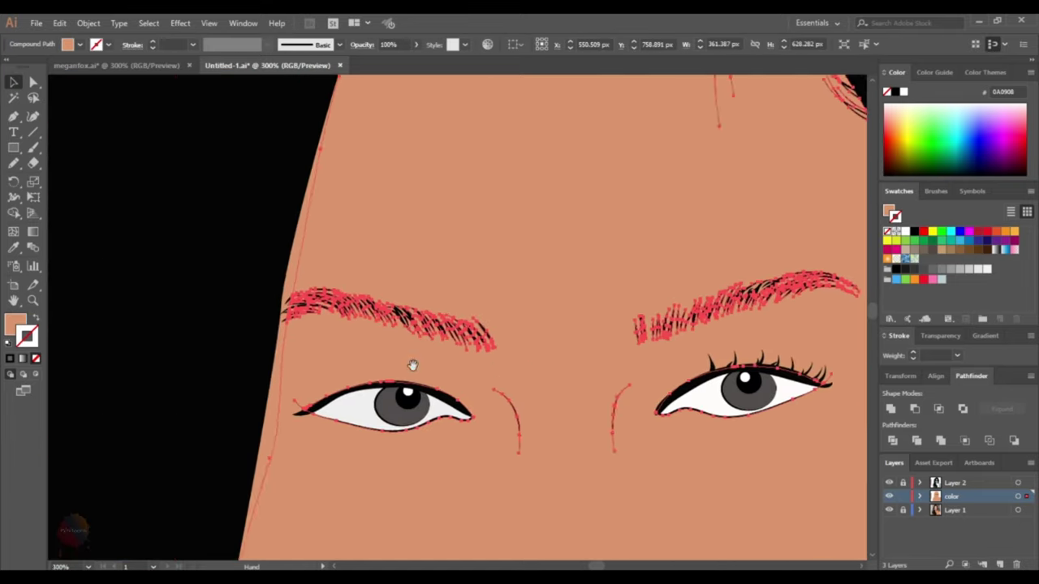
scroll(414, 365, up, 2)
scroll(436, 317, down, 1)
key(n)
key(ctrl+shift+a)
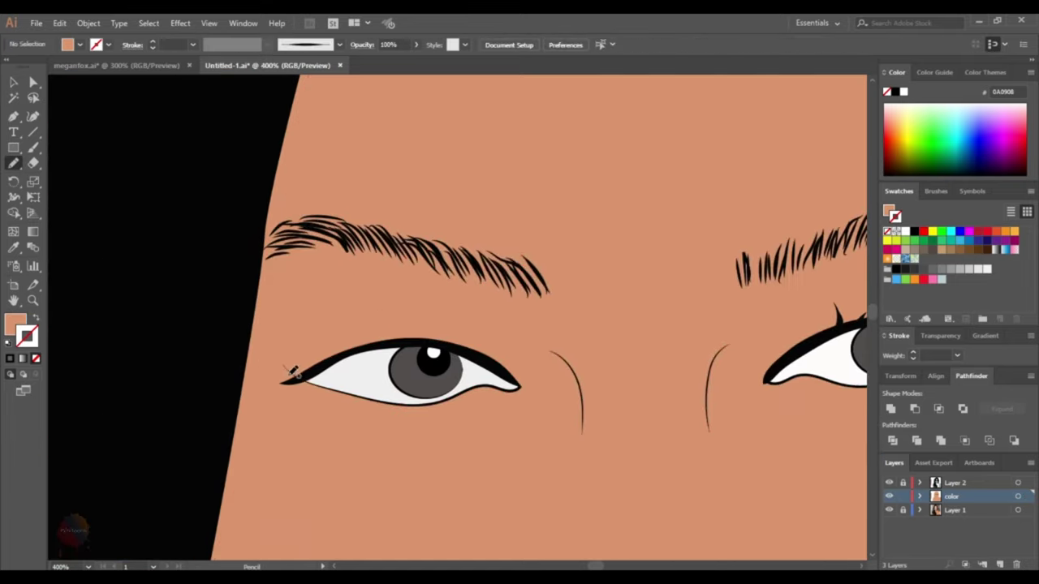
drag(296, 375, 262, 355)
double_click(27, 335)
key(Return)
click(266, 46)
click(236, 122)
click(193, 45)
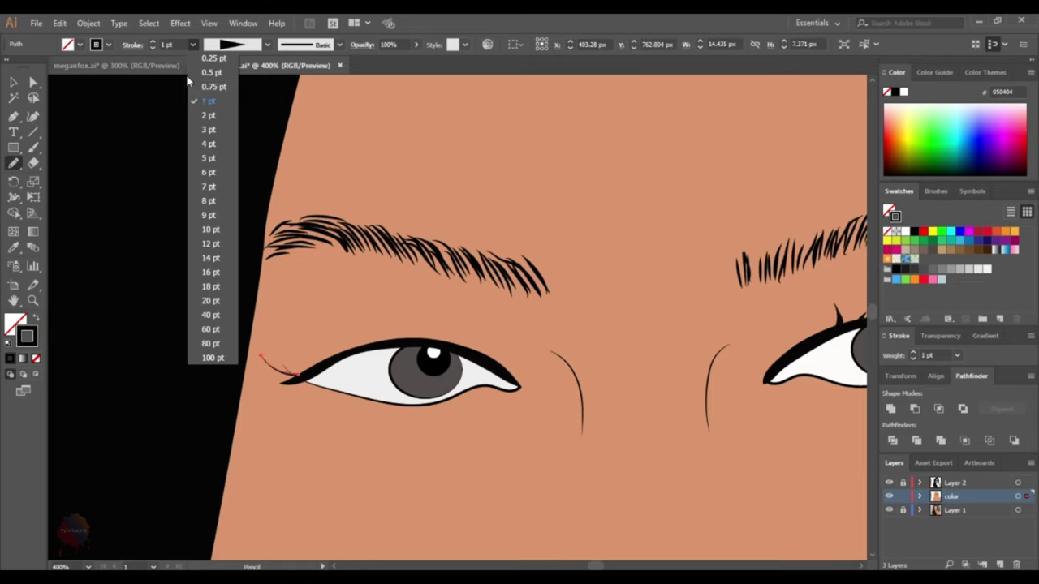
click(210, 128)
key(ctrl+shift+a)
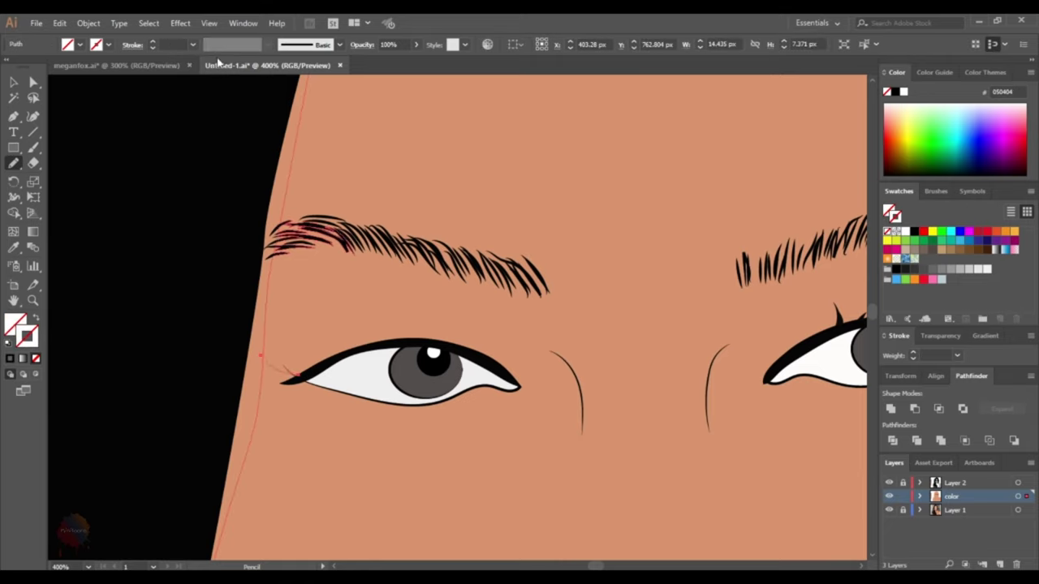
- Draw a second tapered 2 pt lash at the left eye's corner
drag(302, 371, 276, 351)
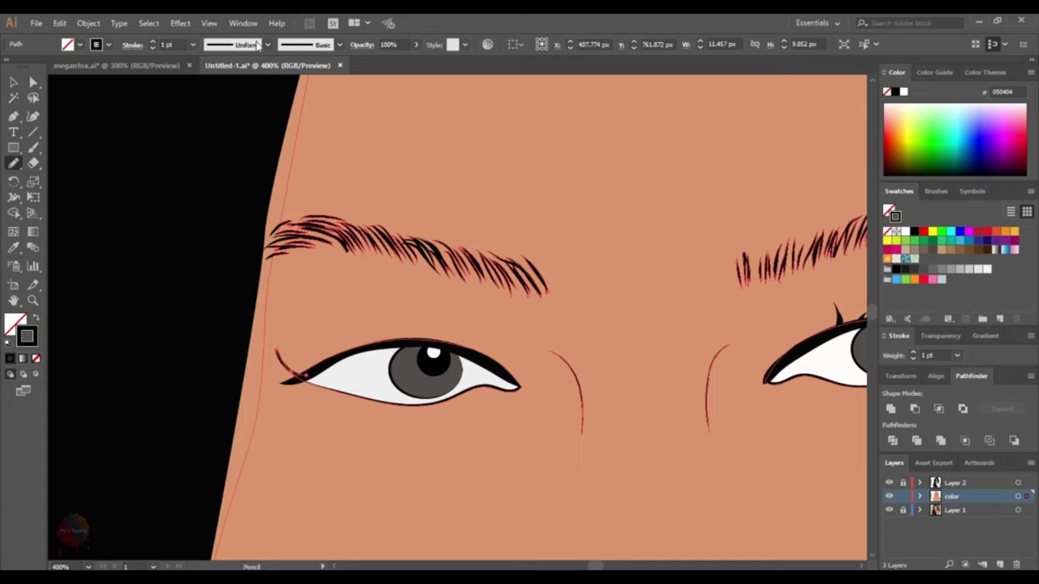
click(256, 45)
click(235, 122)
click(193, 45)
click(209, 128)
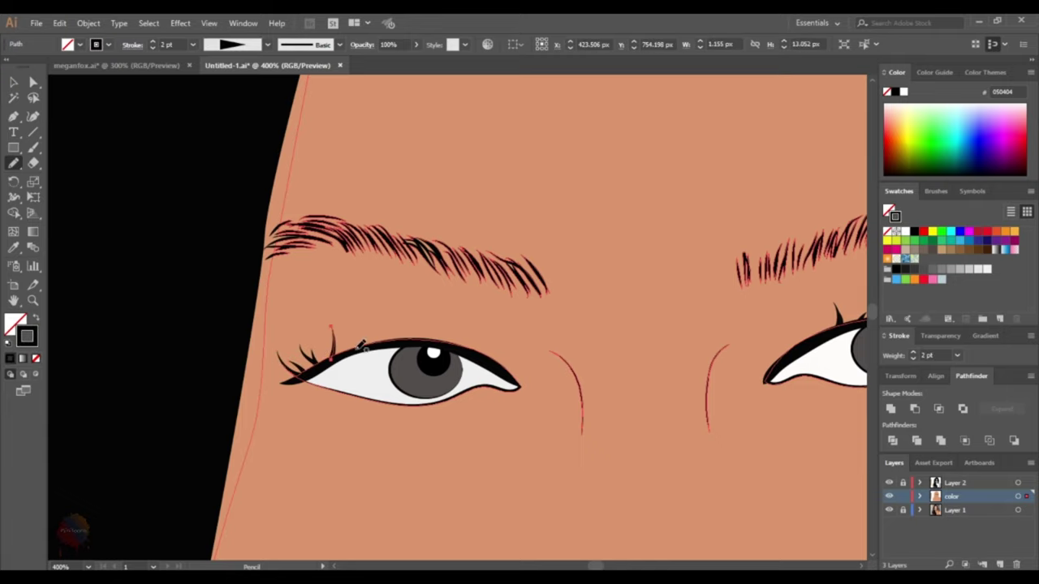
key(ctrl+shift+a)
- Draw a lash above the left eye, then undo it and zoom out
mouse_move(344, 351)
mouse_down()
mouse_move(316, 328)
mouse_move(330, 333)
mouse_up()
key(ctrl+shift+a)
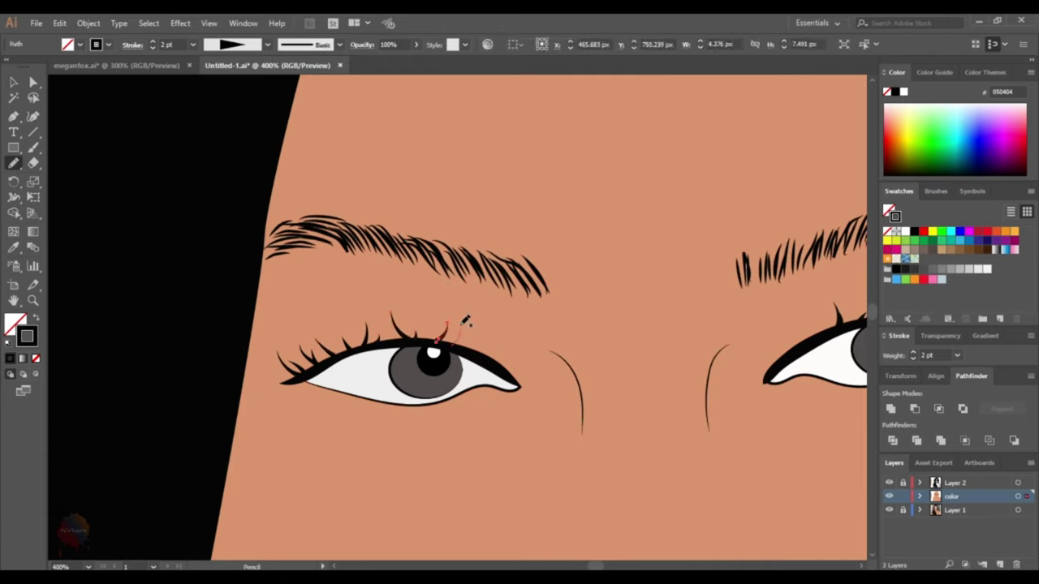
key(ctrl+z)
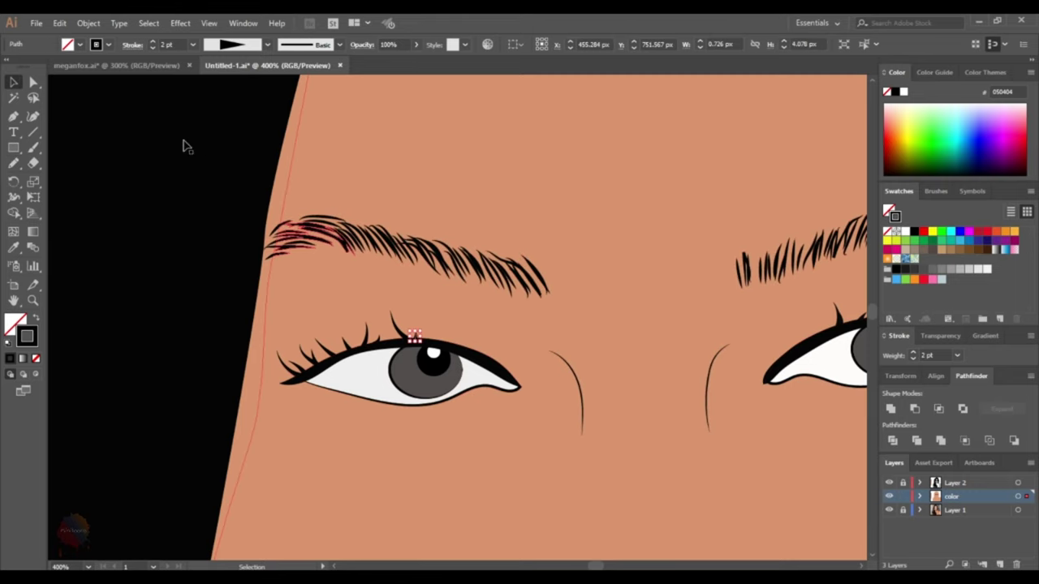
click(60, 23)
key(Escape)
scroll(533, 223, down, 3)
scroll(329, 235, down, 3)
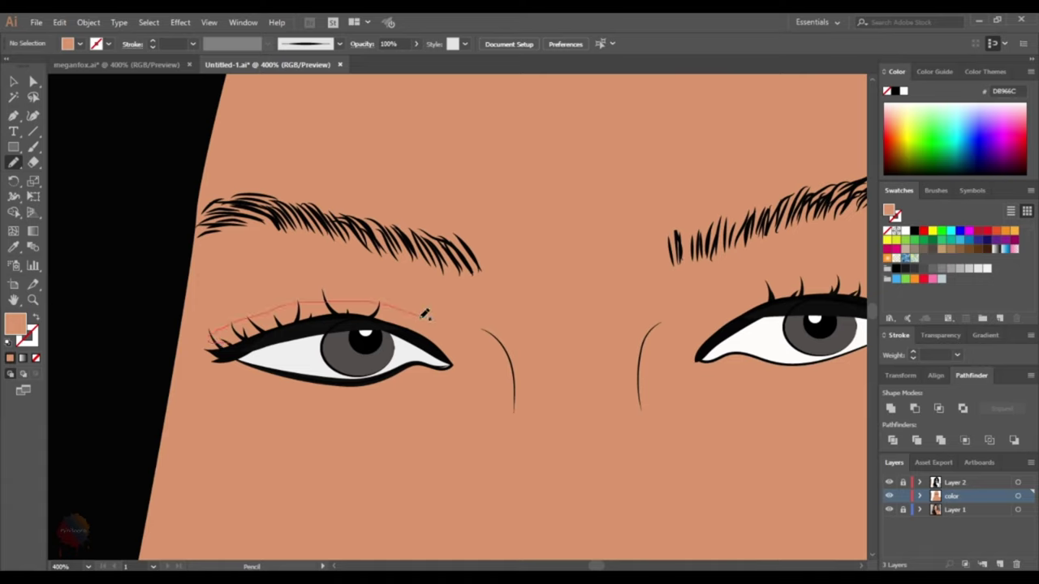
- Outline the eyeshadow shape above the left eye and fill it grey
drag(277, 318, 217, 330)
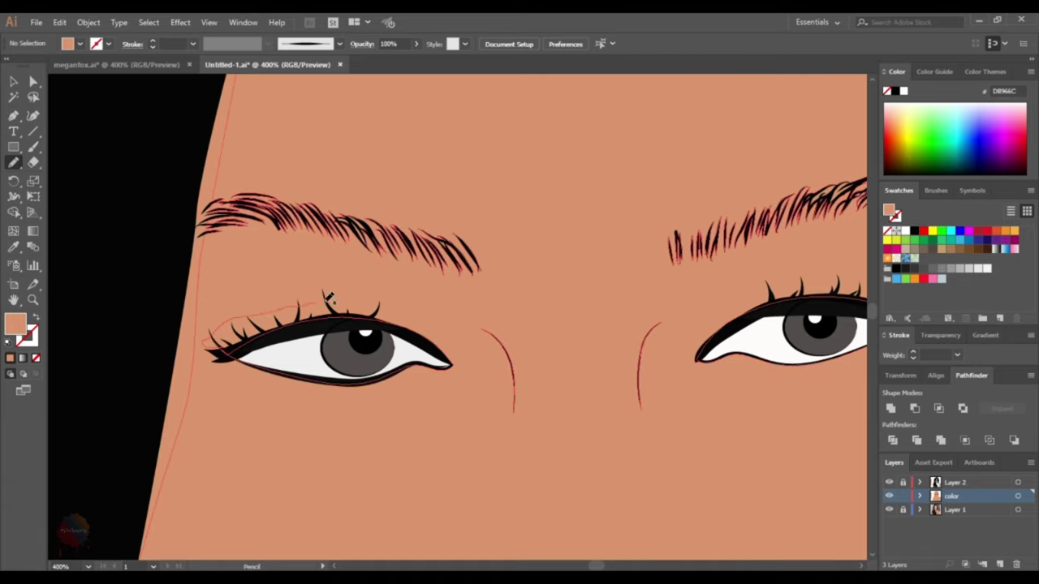
double_click(13, 329)
click(336, 348)
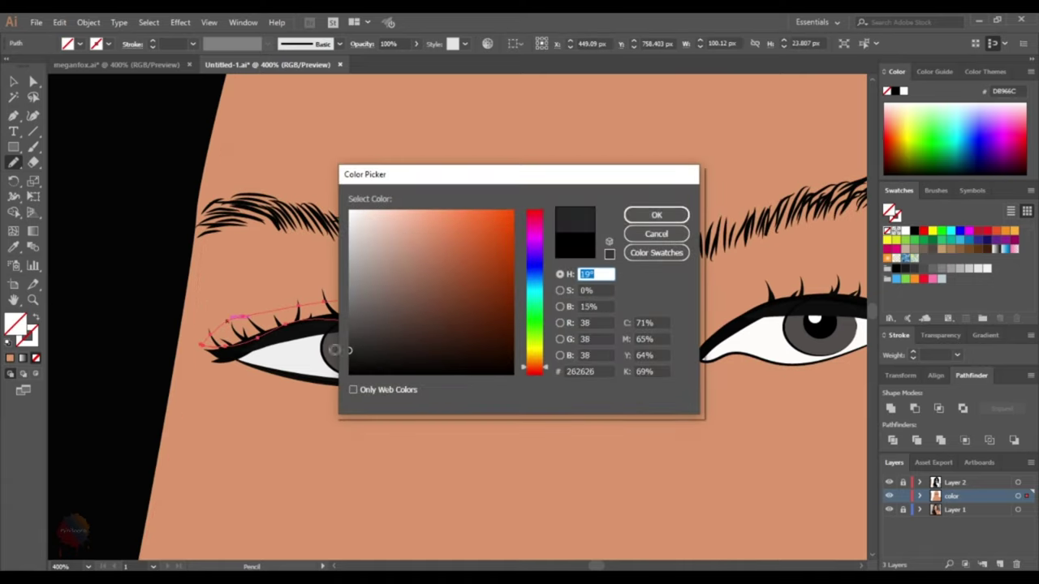
key(Return)
double_click(13, 323)
click(658, 213)
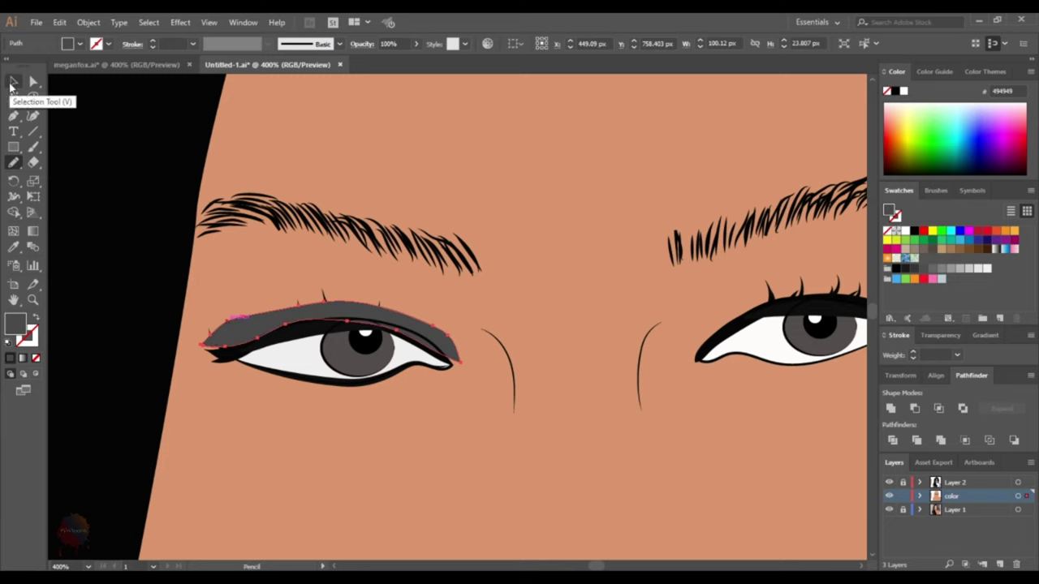
- Copy and paste the left eyeshadow shape
click(13, 81)
scroll(556, 322, down, 2)
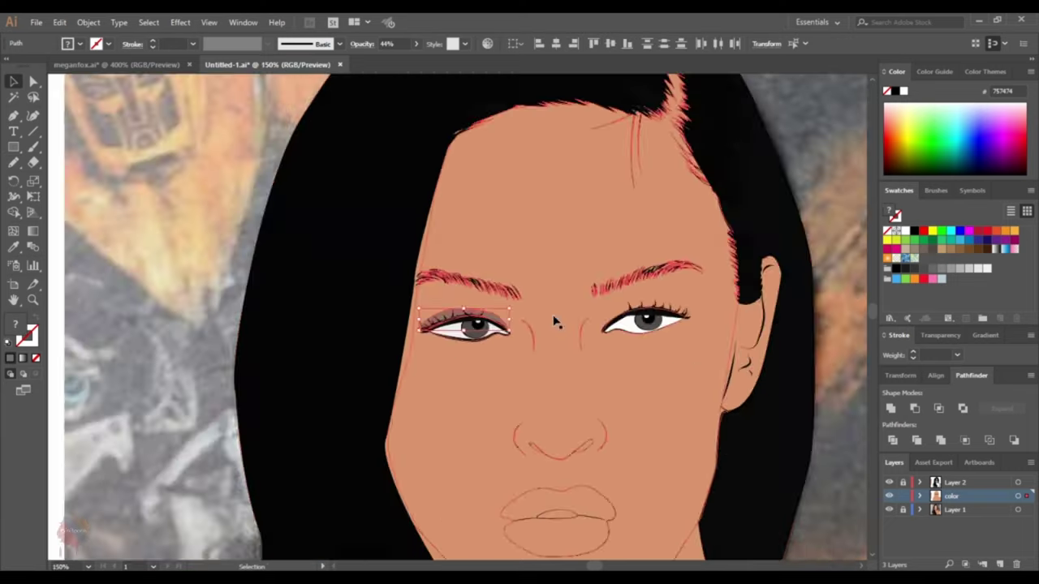
scroll(738, 398, down, 2)
scroll(487, 250, up, 3)
scroll(487, 250, up, 1)
click(195, 403)
key(ctrl+c)
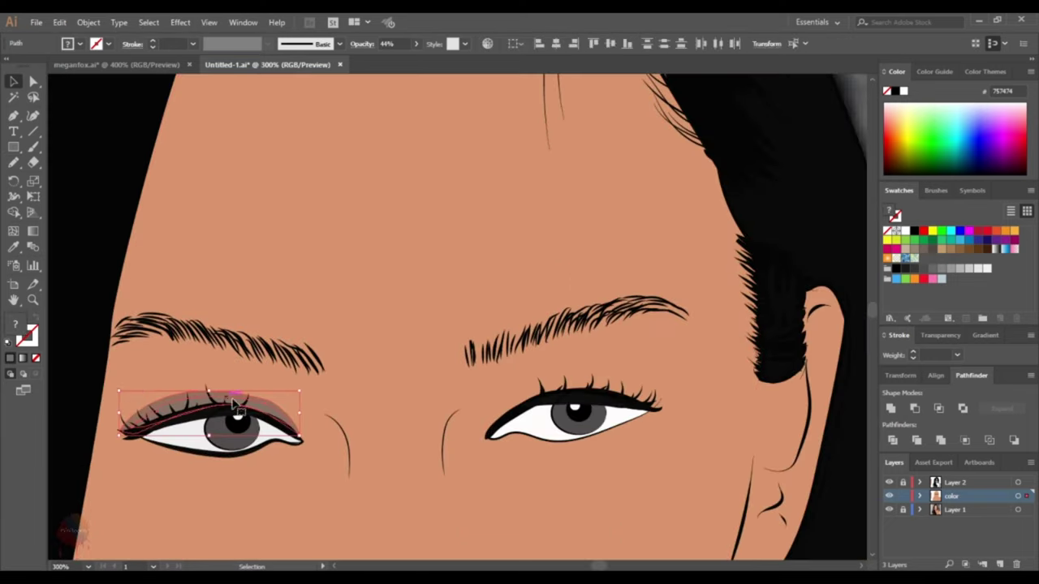
key(ctrl+v)
- Reflect the pasted eyeshadow, then move and rotate it onto the right eyelid
right_click(459, 306)
click(689, 396)
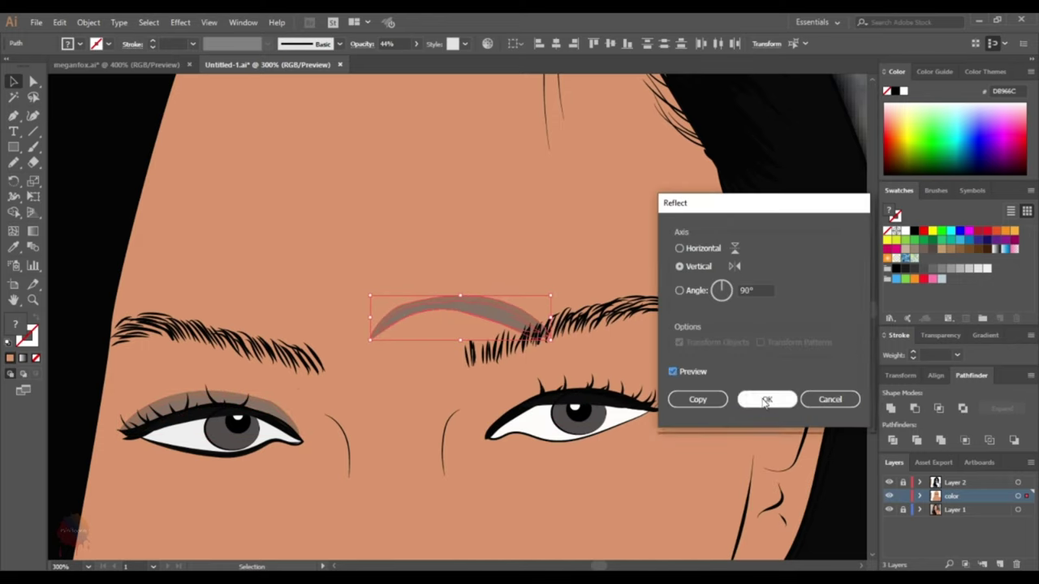
click(765, 399)
drag(528, 317, 650, 398)
scroll(698, 403, up, 3)
drag(630, 333, 642, 319)
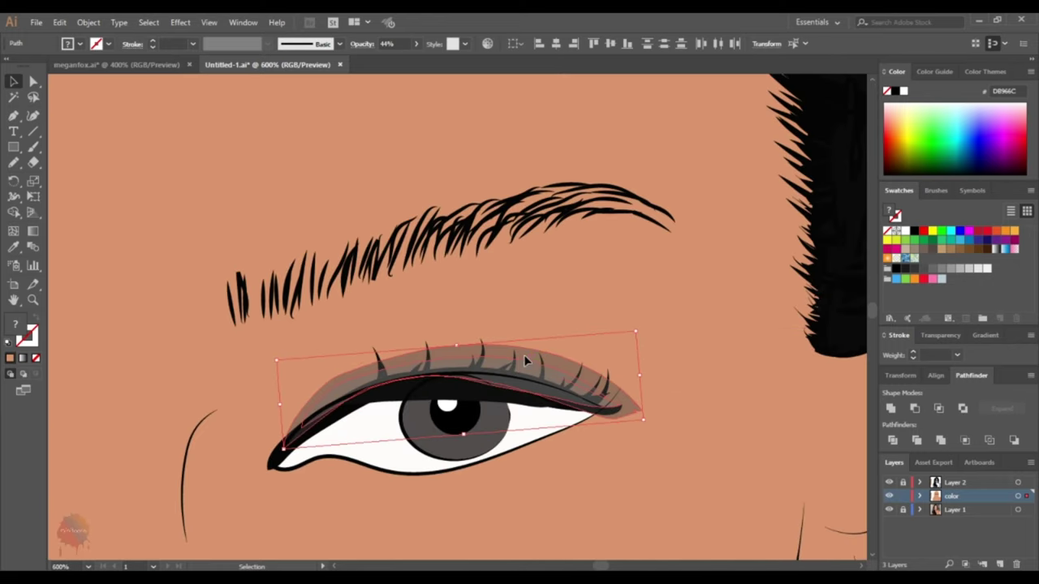
key(ctrl+shift+a)
scroll(554, 362, down, 4)
- Draw a lower-lid line with a #333333, 6 pt, tapered stroke
scroll(787, 406, down, 2)
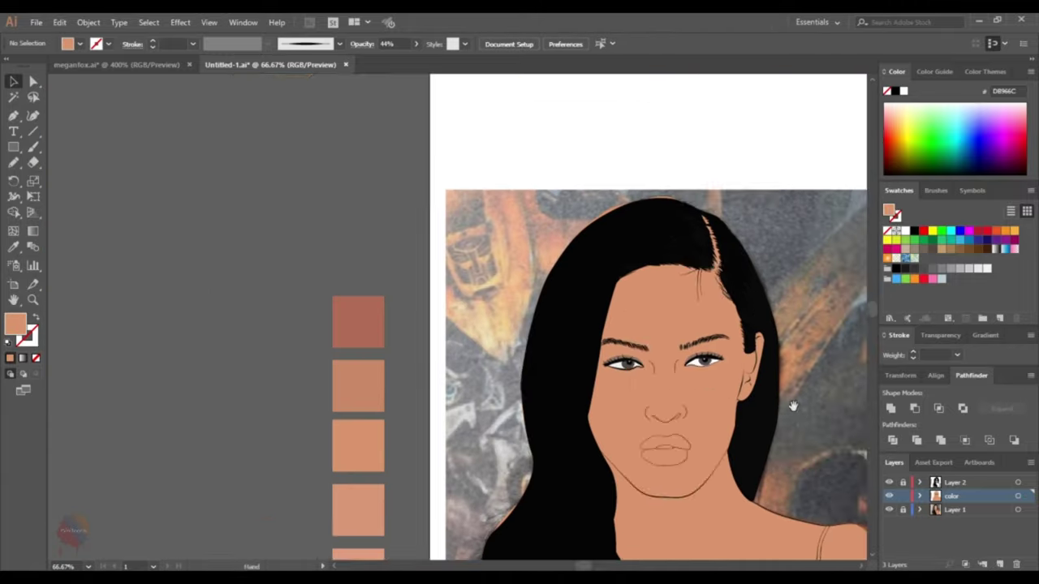
scroll(573, 262, up, 3)
scroll(573, 262, up, 1)
key(n)
scroll(246, 348, up, 1)
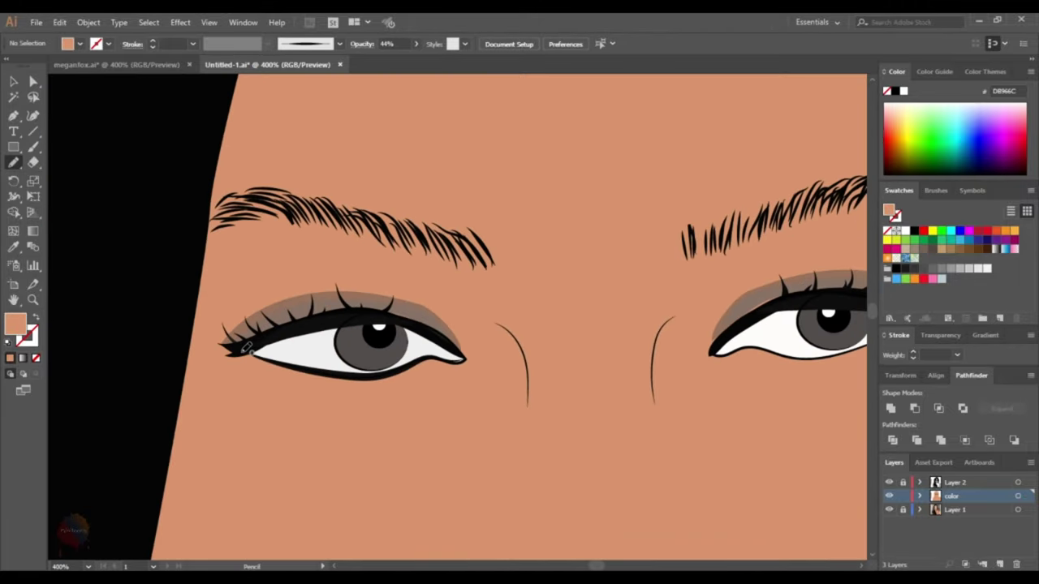
drag(445, 352, 462, 357)
double_click(25, 334)
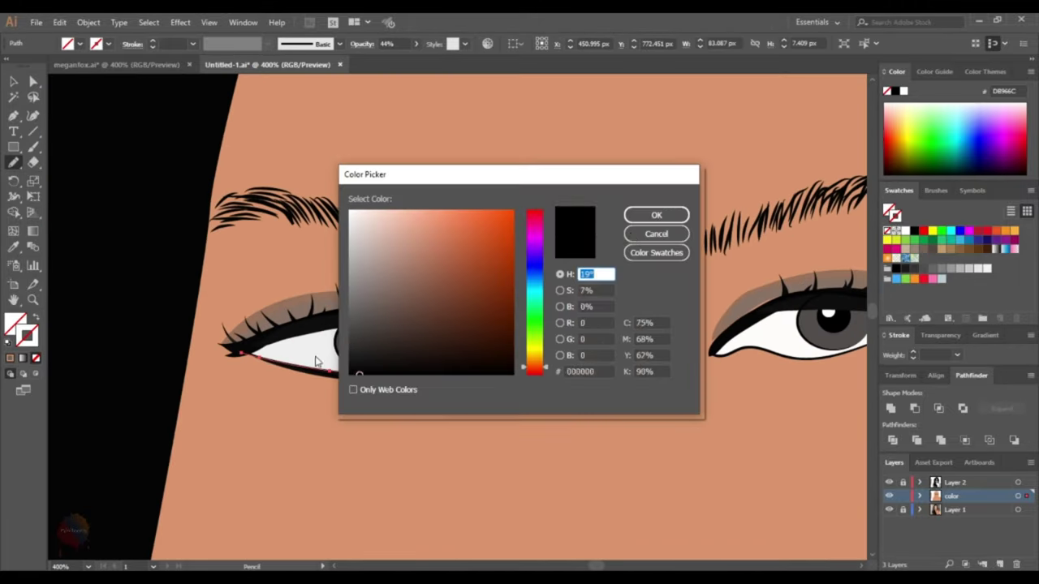
text(333333)
click(658, 214)
click(192, 44)
click(207, 158)
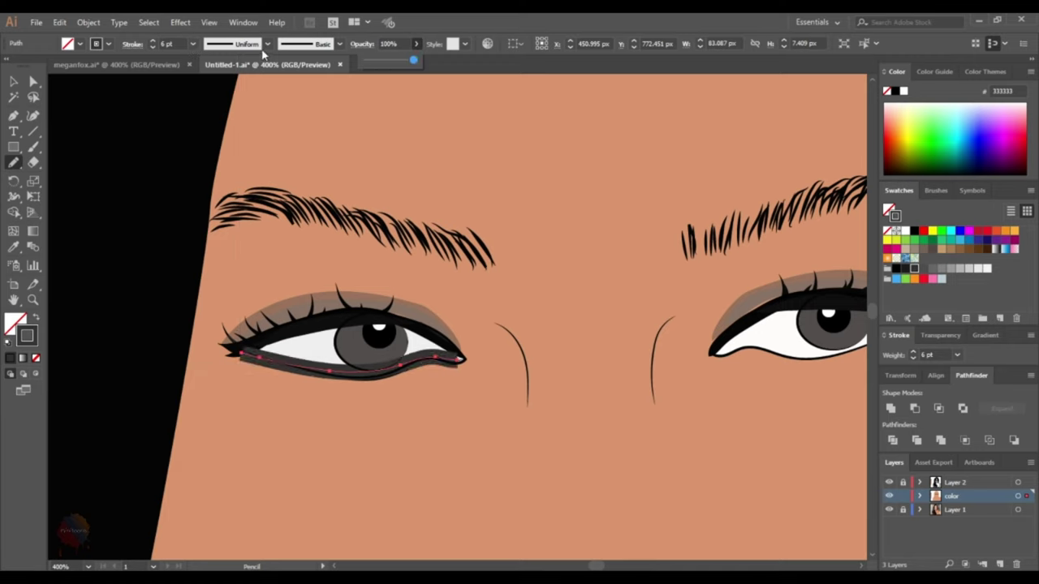
click(13, 82)
- Move and reshape the under-eye lines' end points to follow each lower lid
click(363, 381)
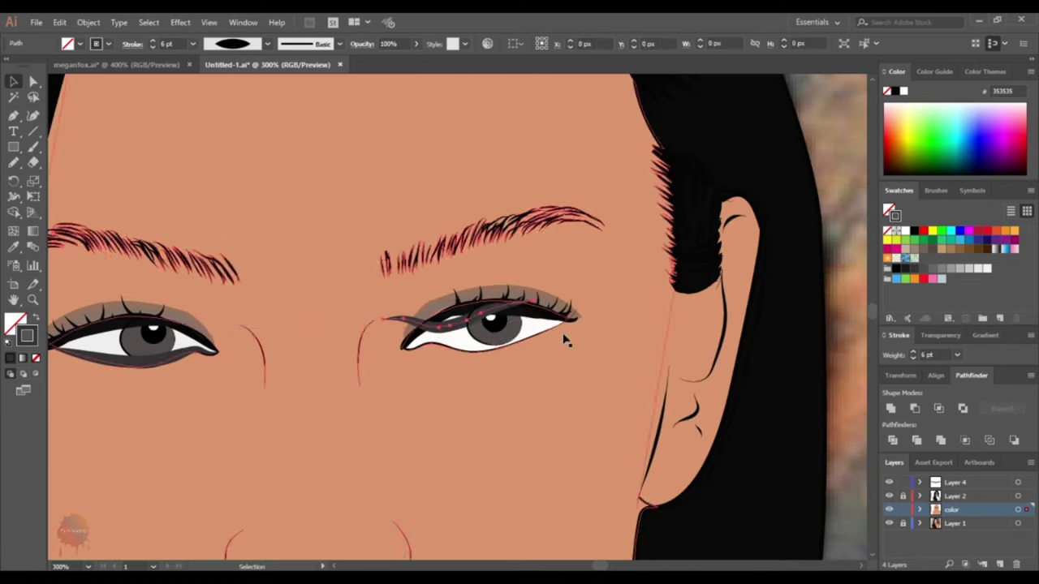
click(493, 344)
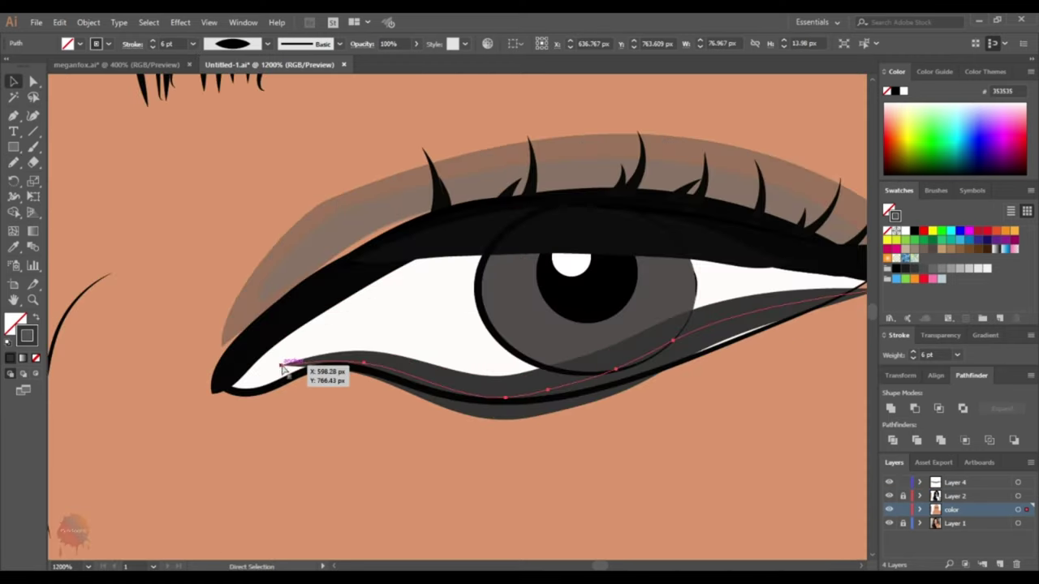
drag(284, 364, 224, 392)
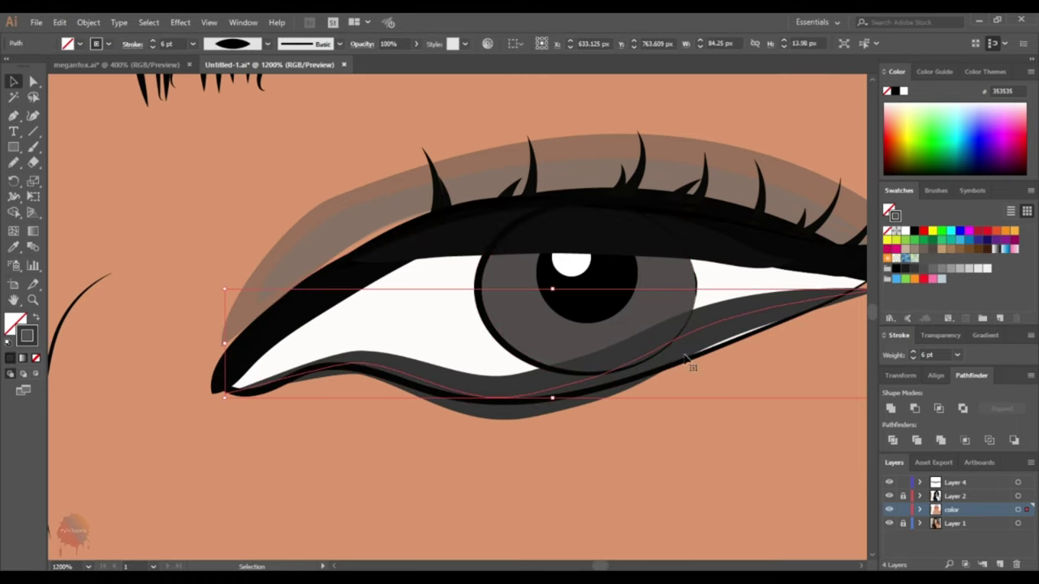
click(730, 329)
drag(760, 365, 537, 421)
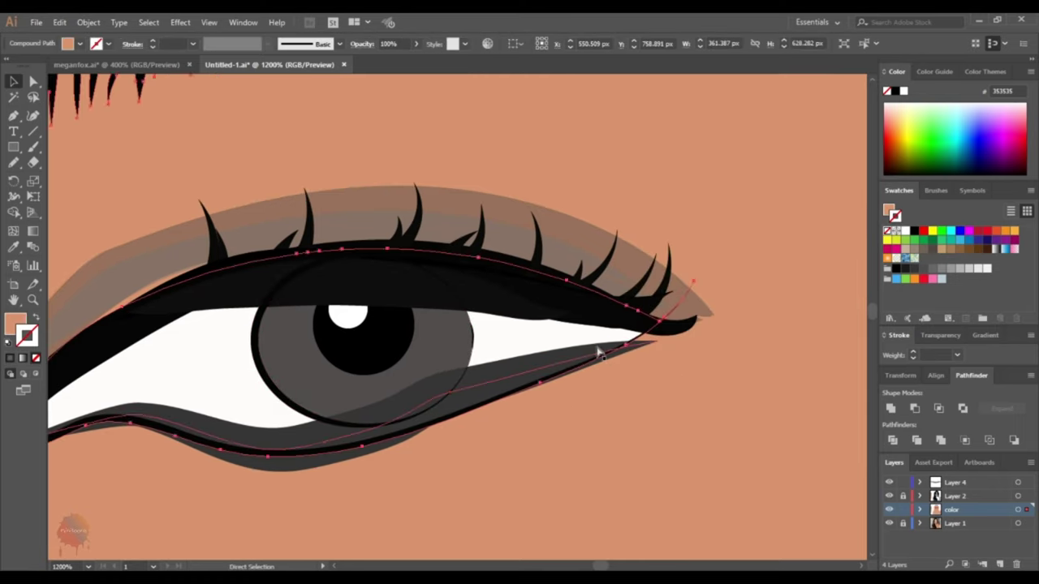
drag(641, 330, 659, 342)
drag(449, 393, 454, 402)
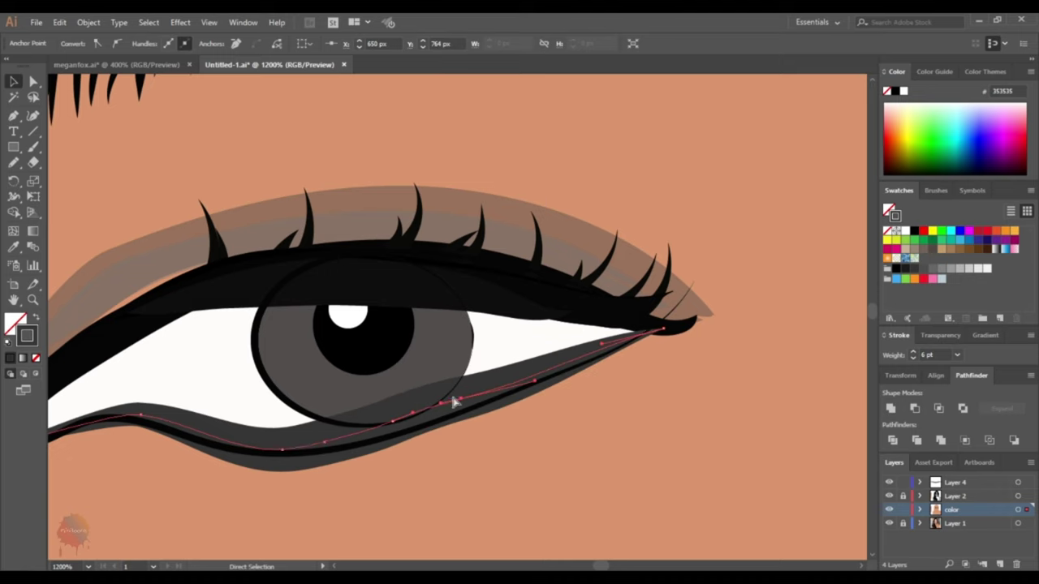
drag(281, 455, 297, 452)
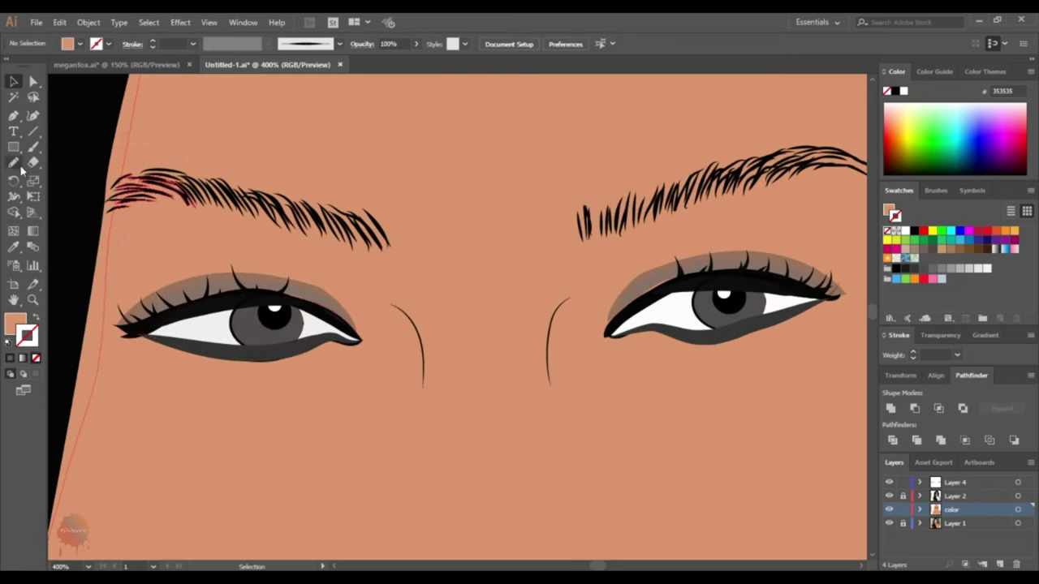
- Set both lower-lid lines to a 4 pt stroke
click(235, 354)
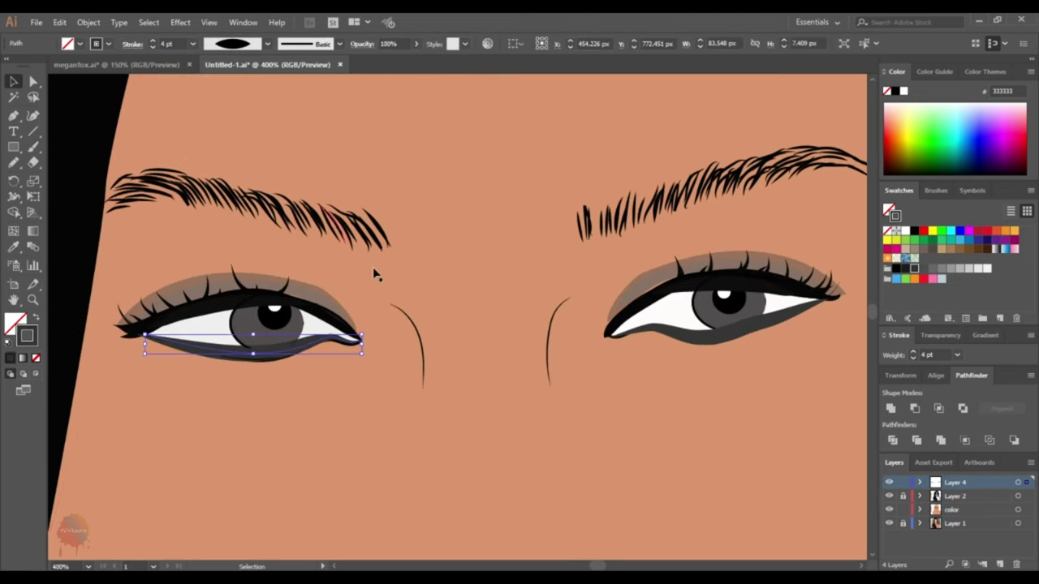
click(710, 340)
key(shift+x)
click(192, 43)
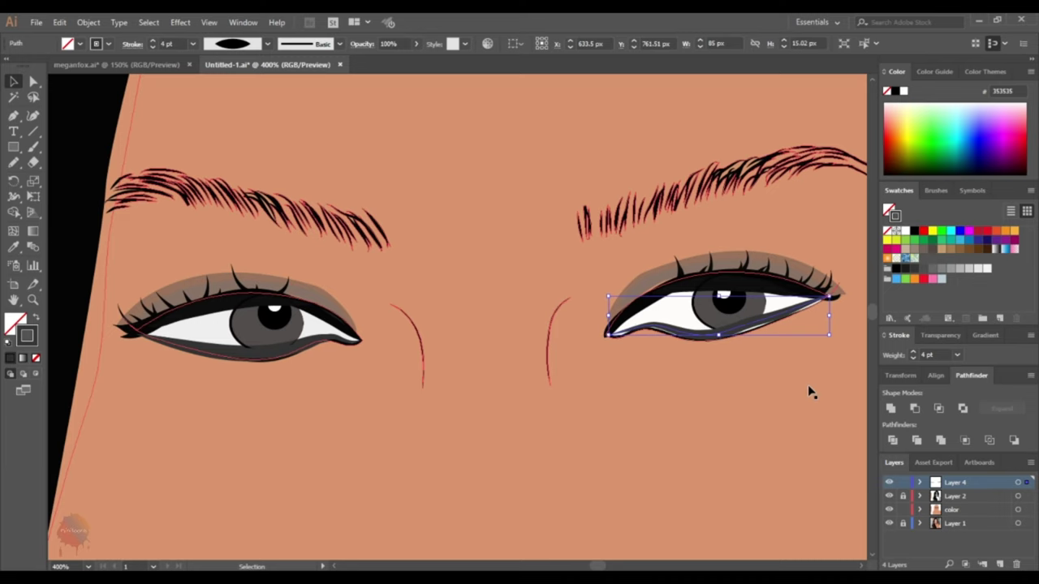
click(794, 356)
key(ctrl+shift+a)
key(ctrl+0)
scroll(314, 255, up, 5)
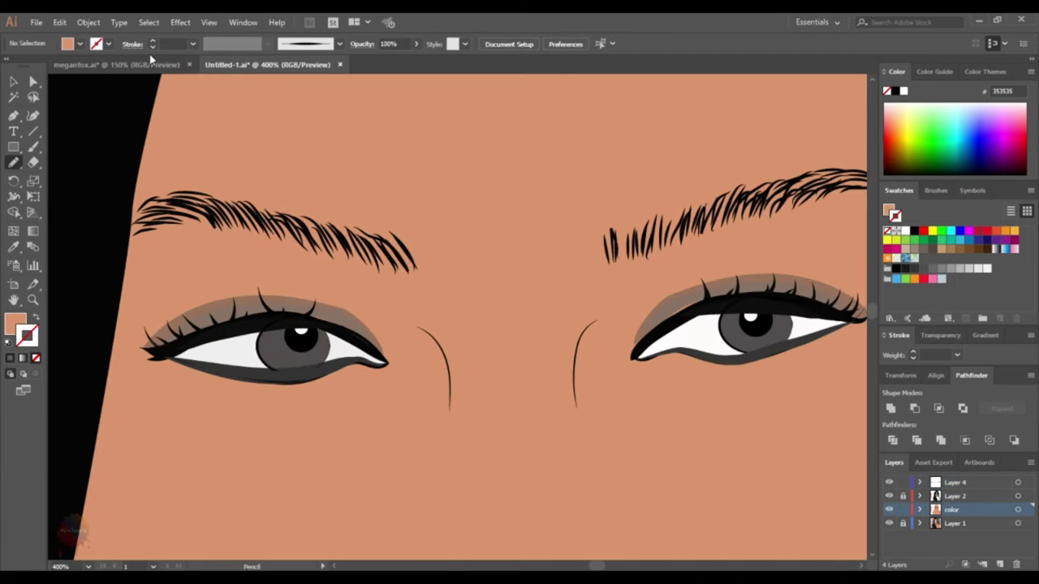
- Draw a small black tapered lash below the left eye
key(n)
drag(196, 352, 192, 371)
click(256, 46)
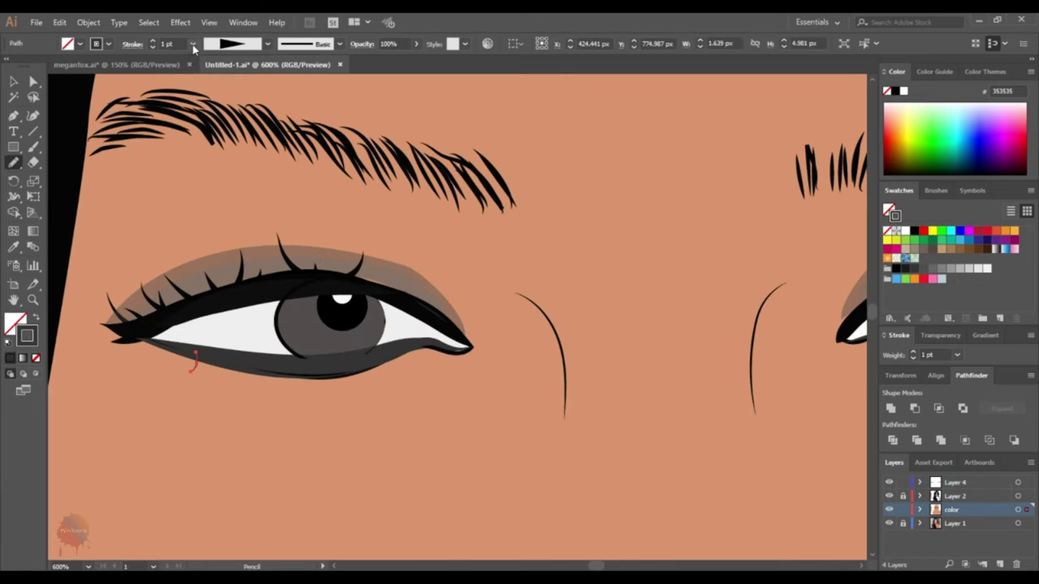
click(227, 154)
double_click(27, 335)
key(Return)
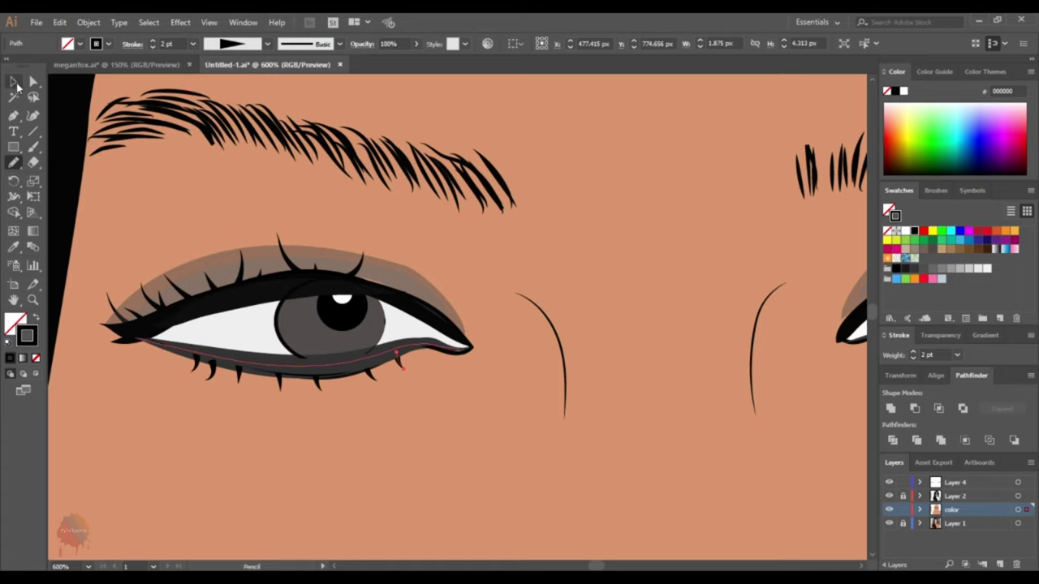
- Select the skin shape and change its stacking order from the context menu
click(18, 86)
click(203, 359)
right_click(341, 357)
click(438, 338)
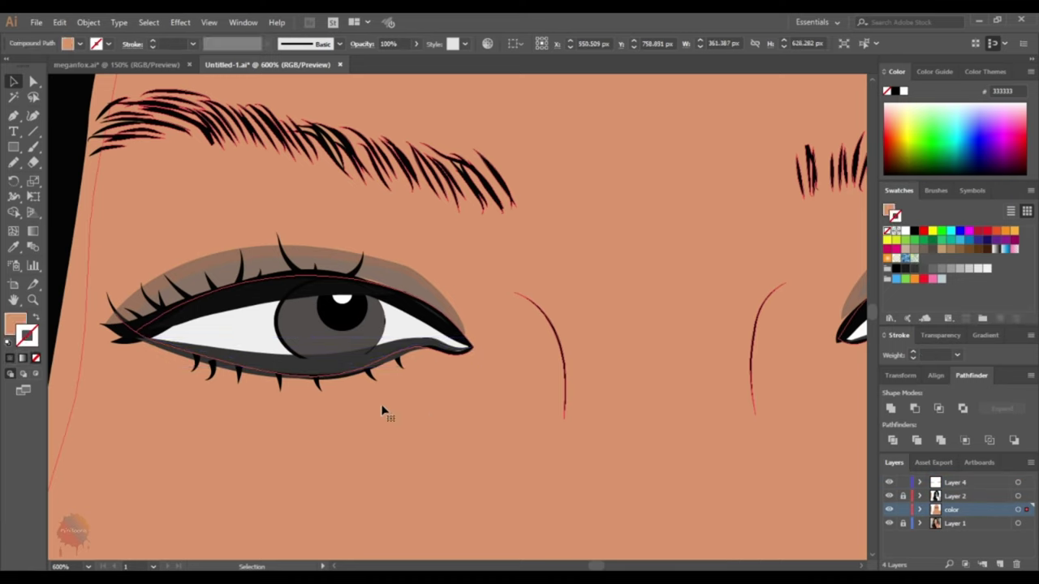
right_click(184, 358)
- Draw a tiny stroke under the eye and give it a tapered width profile
key(Escape)
key(ctrl+equal)
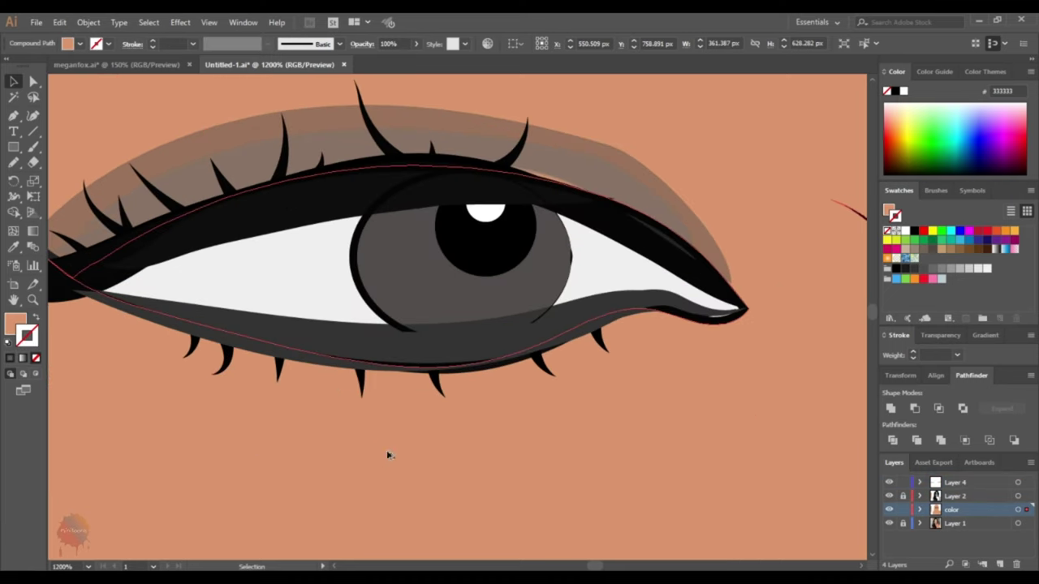
key(ctrl+minus)
click(16, 165)
drag(364, 386, 362, 367)
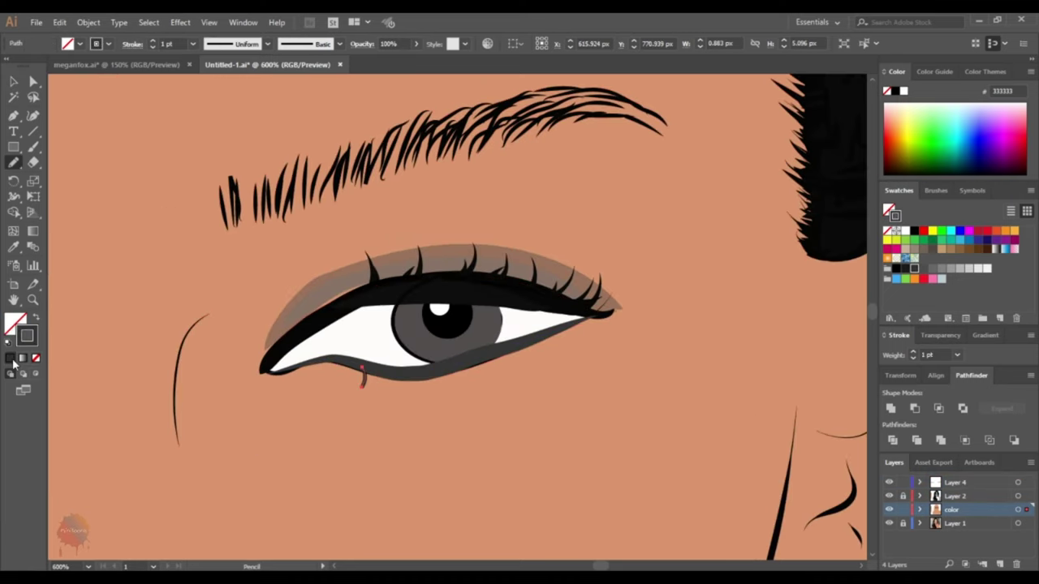
click(26, 338)
click(209, 47)
click(231, 130)
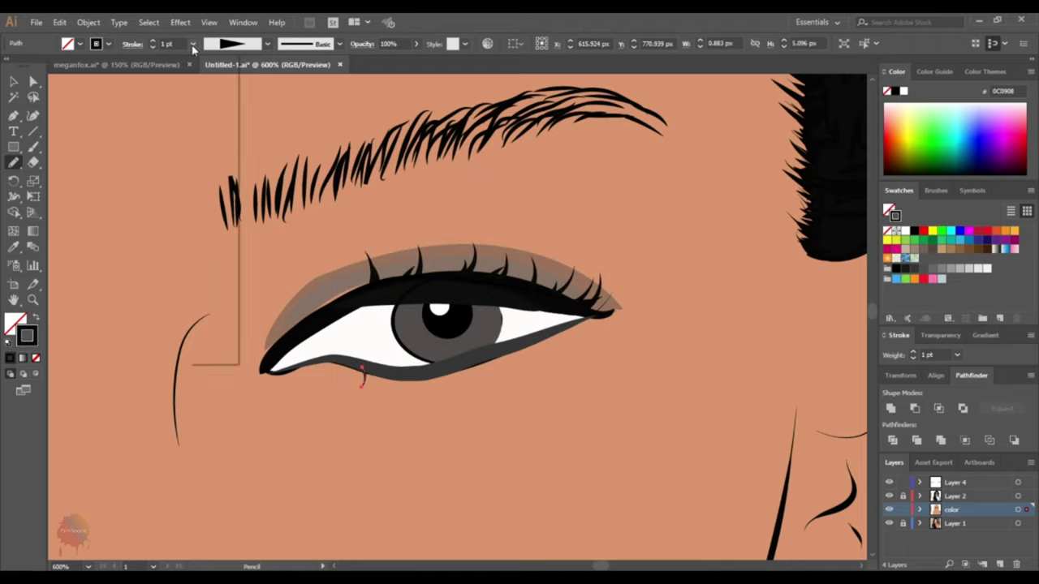
- Fill the lips shape pink and set a grey fill for the top
key(v)
scroll(202, 134, down, 5)
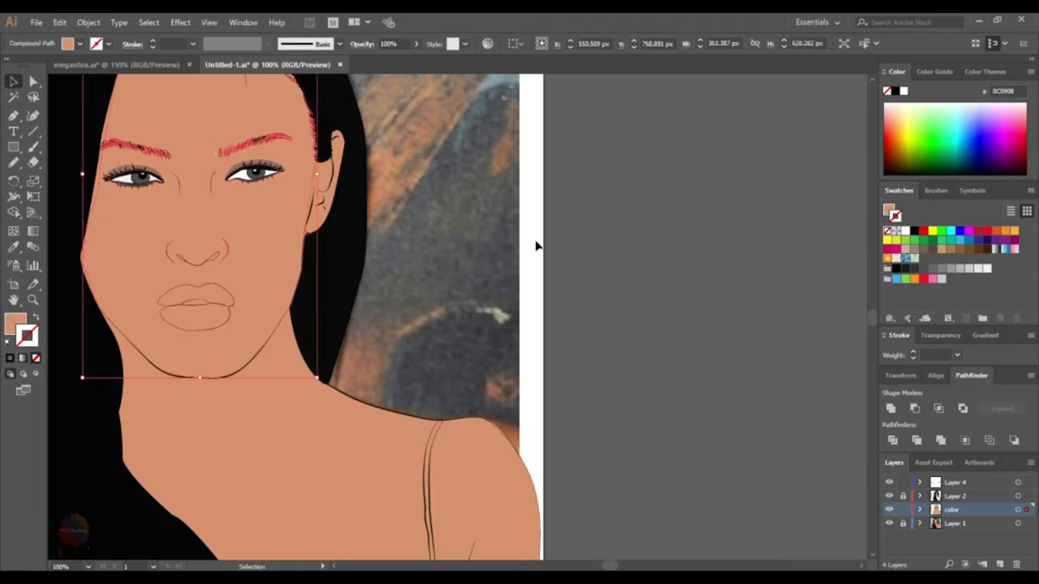
scroll(487, 243, down, 2)
scroll(487, 244, down, 1)
click(492, 315)
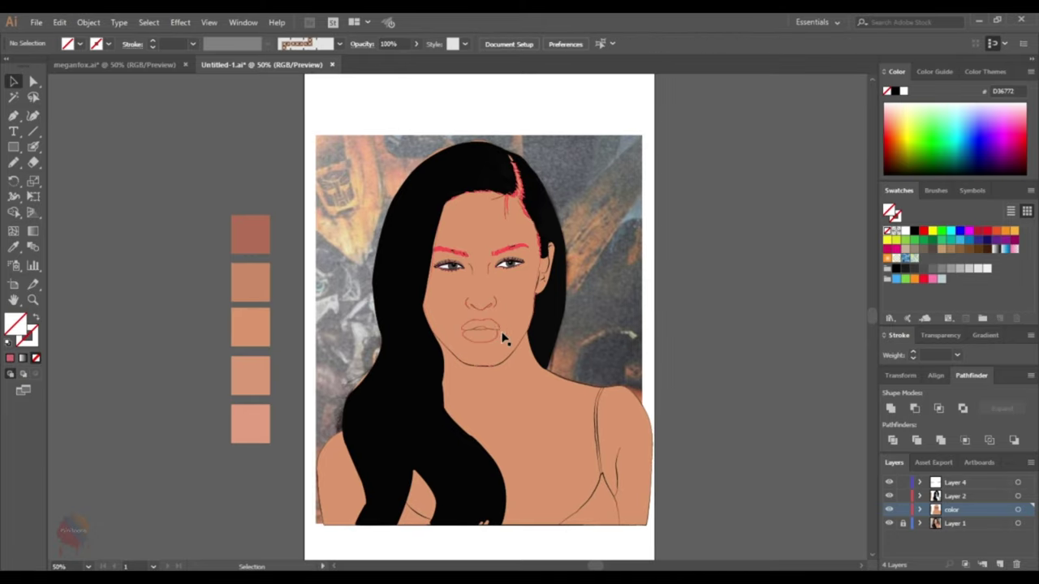
click(481, 328)
scroll(479, 329, up, 1)
double_click(14, 323)
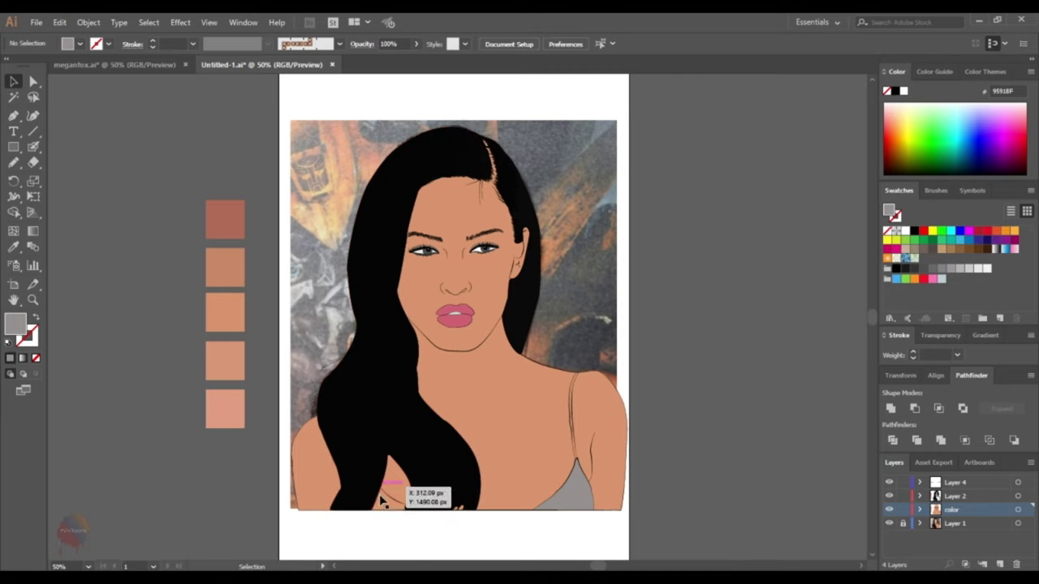
- Select the top's strap, open its fill colour, and trace over the upper lip
click(381, 501)
click(11, 82)
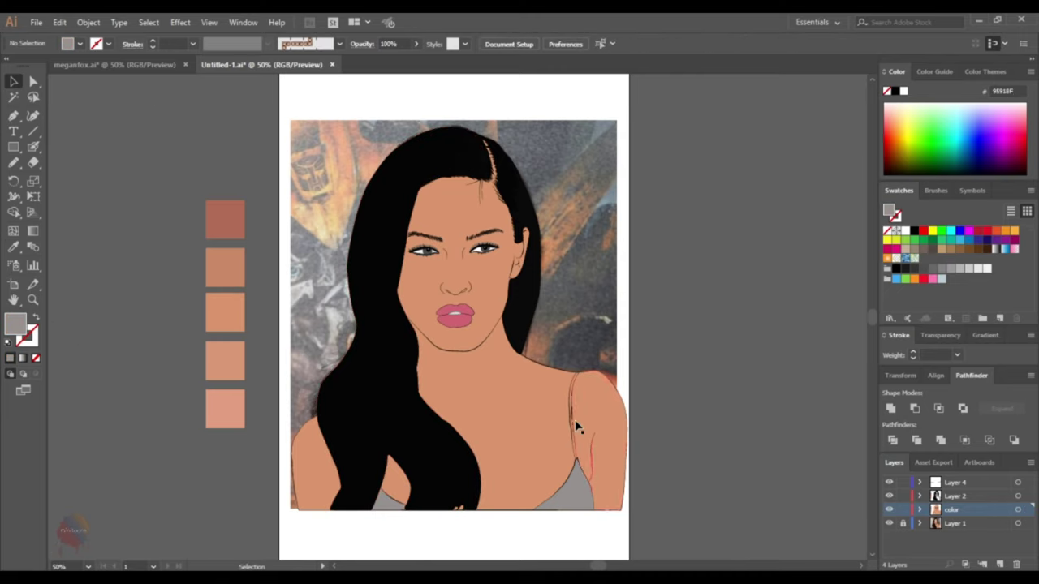
scroll(574, 428, up, 1)
click(572, 438)
double_click(15, 323)
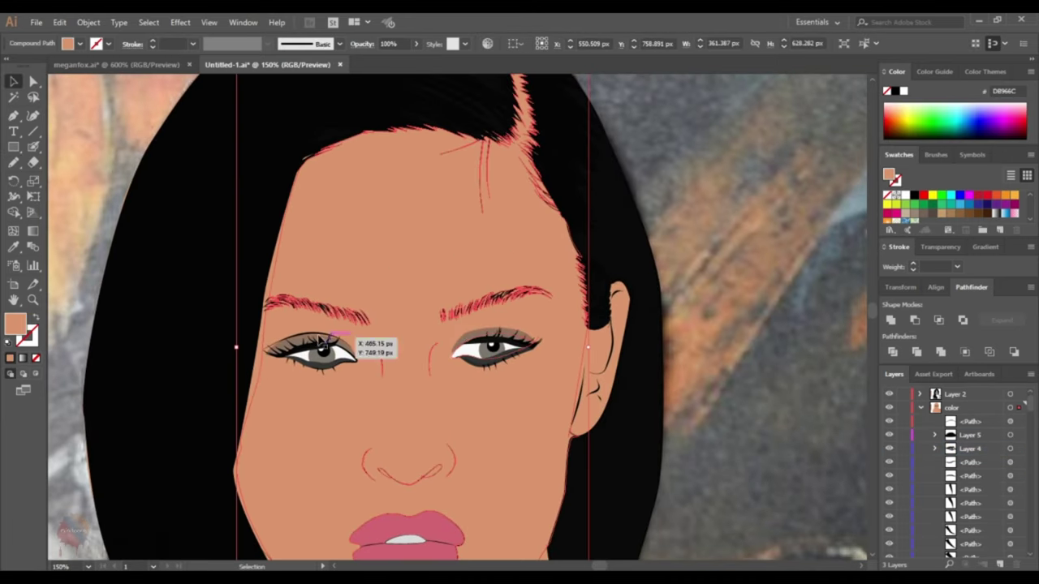
drag(431, 336, 491, 319)
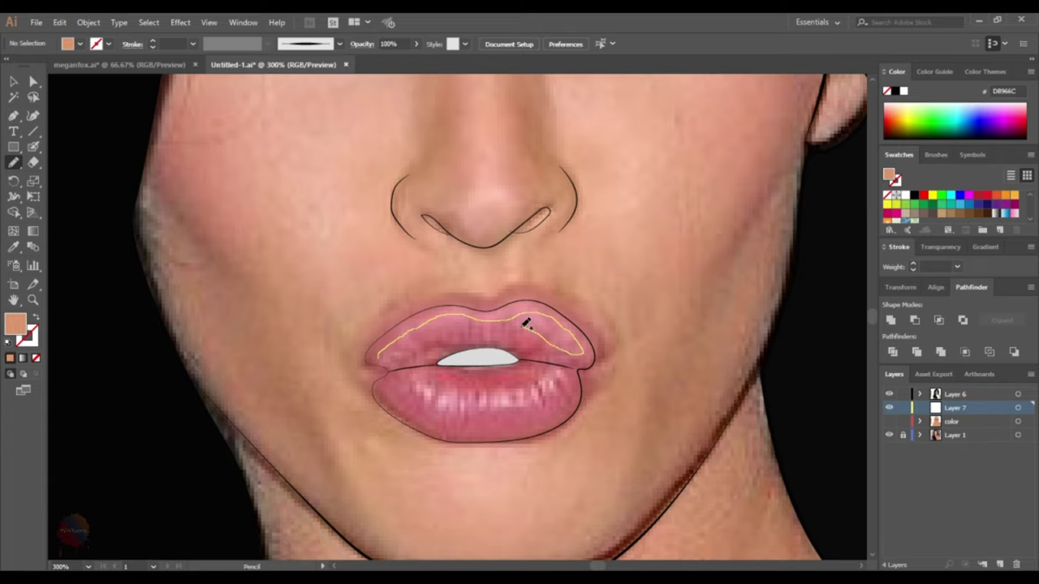
- Trace an upper-lip highlight shape and fill it pink
drag(381, 357, 382, 354)
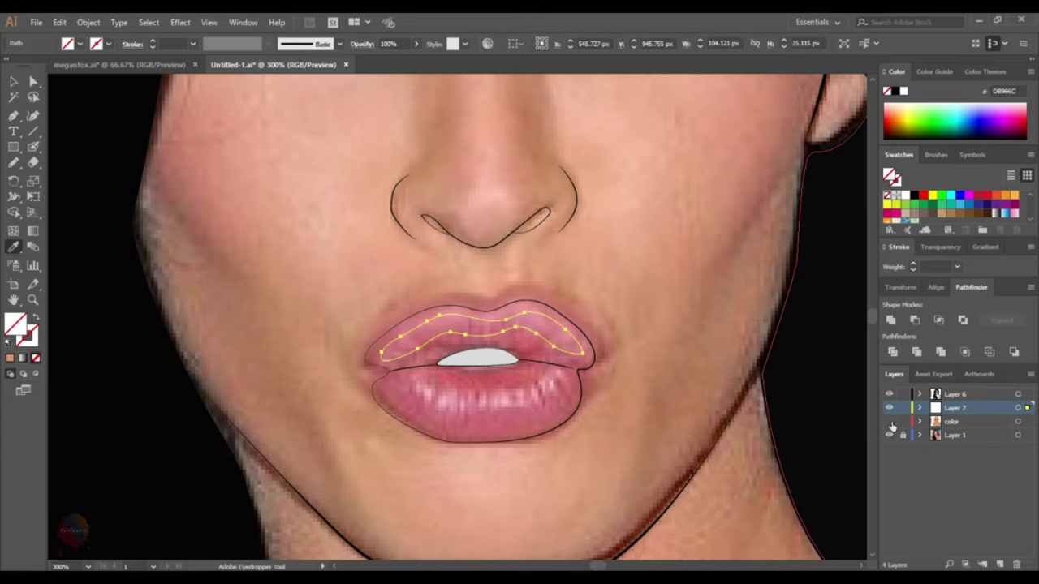
click(890, 421)
double_click(14, 324)
click(642, 208)
key(v)
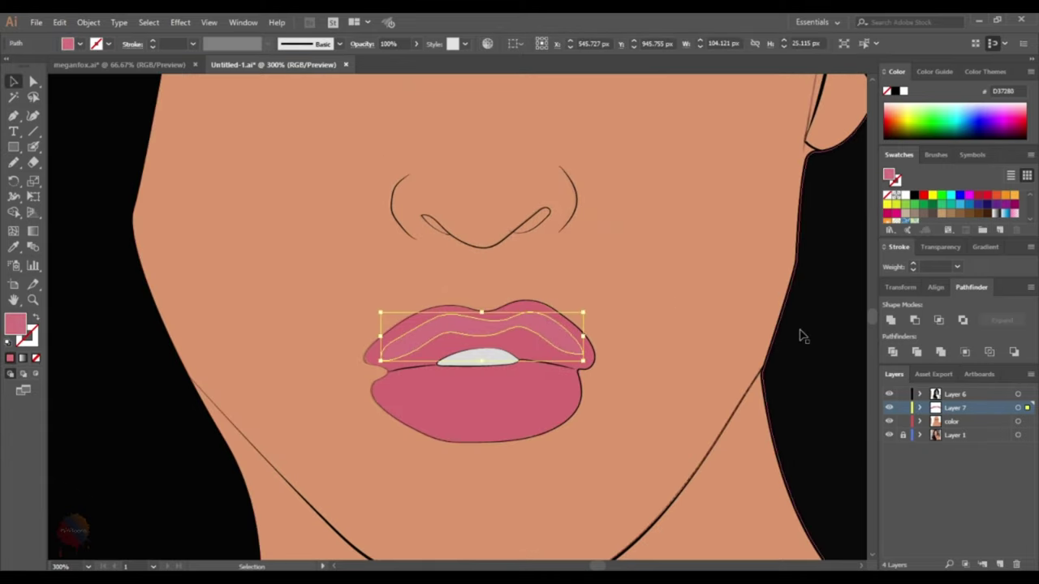
click(801, 335)
click(889, 435)
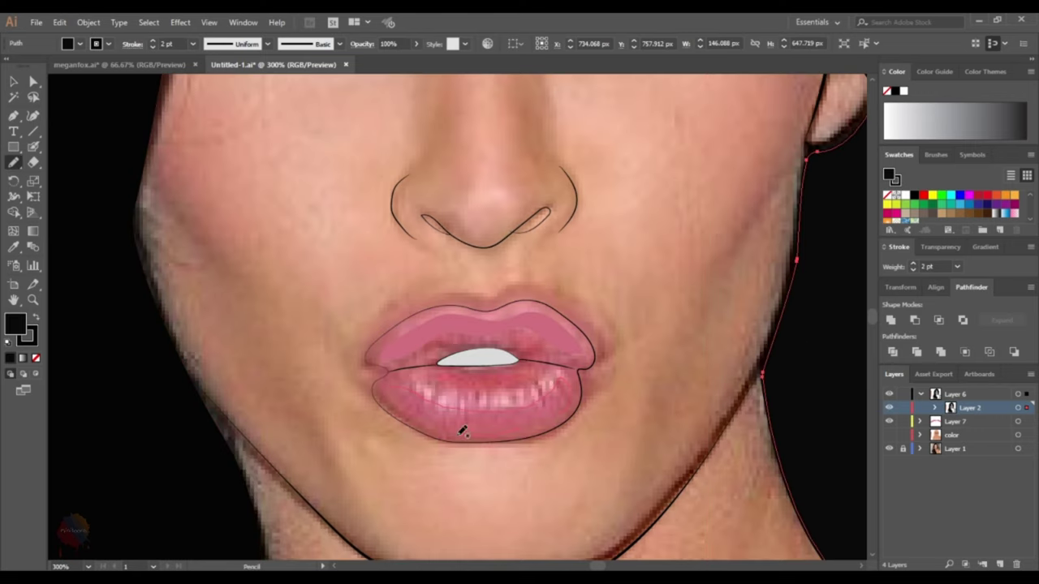
- Draw a lower-lip highlight and sample the pink onto it with the Eyedropper
drag(374, 375, 374, 374)
click(36, 358)
click(26, 333)
key(slash)
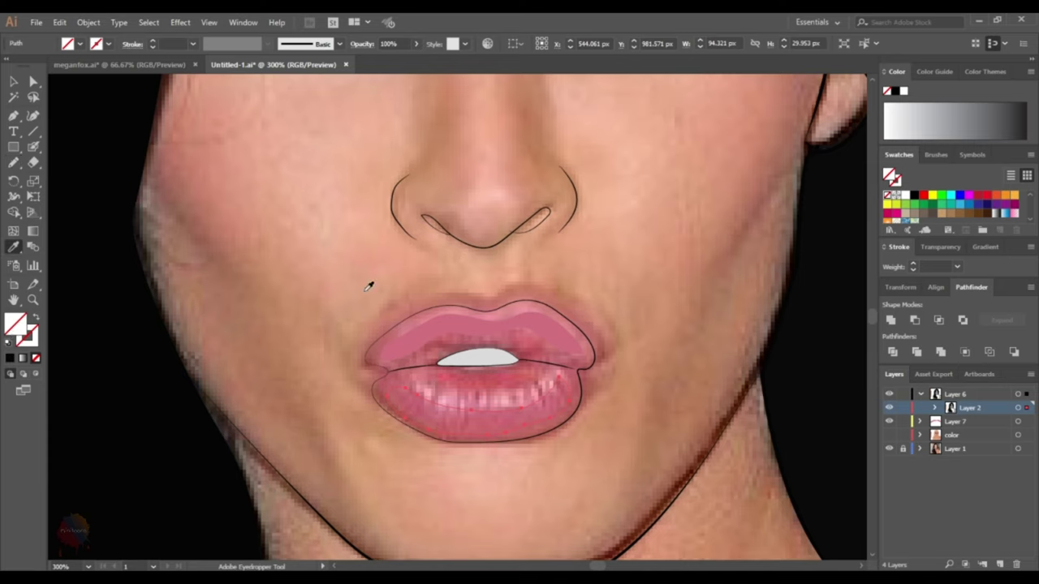
click(422, 328)
click(13, 81)
key(ctrl+shift+a)
key(ctrl+0)
drag(644, 368, 705, 375)
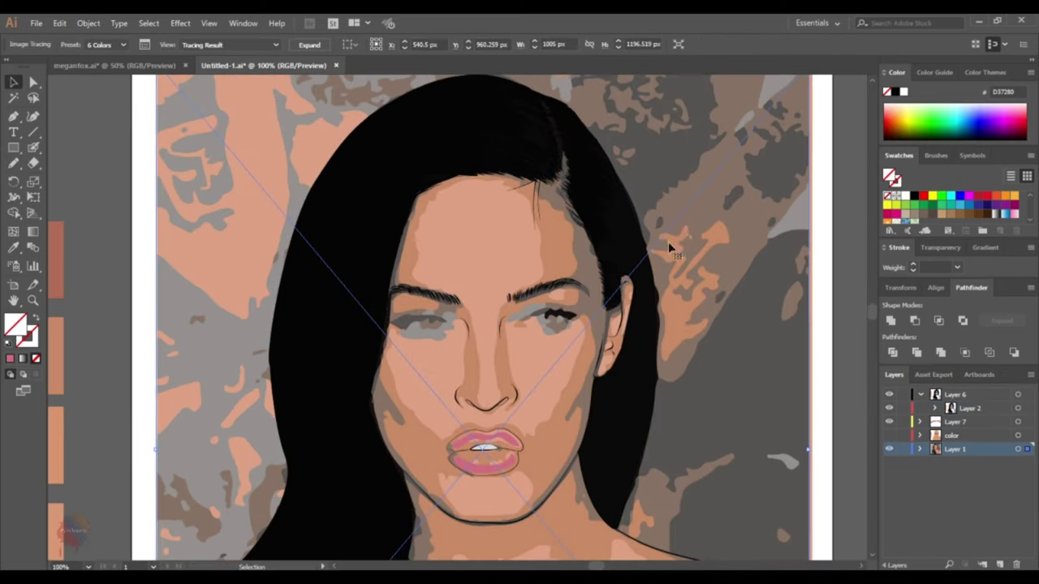
- Draw a Pencil path from the ear up along the hair edge
scroll(681, 177, up, 1)
key(n)
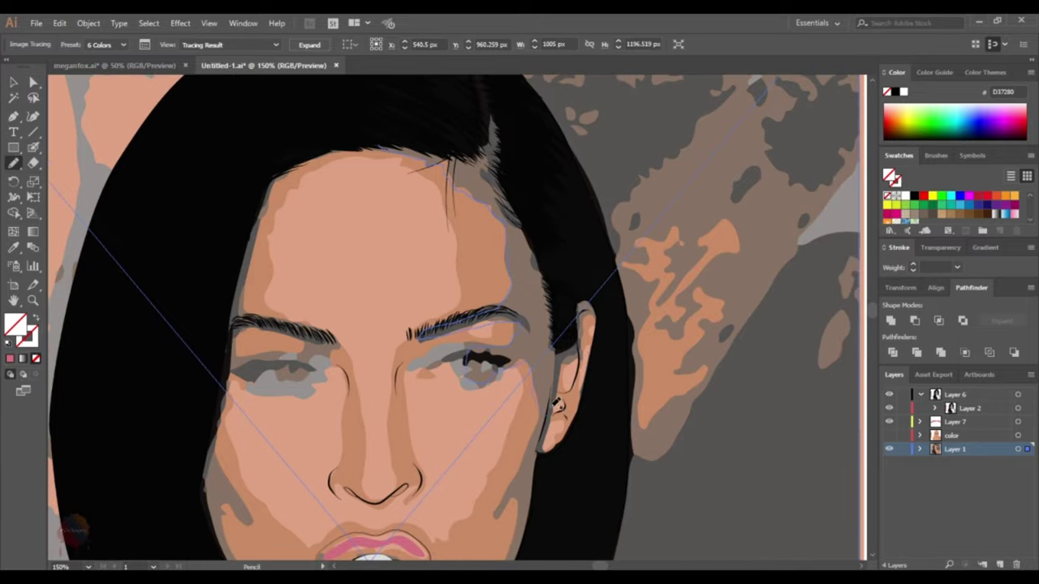
scroll(455, 316, down, 3)
scroll(503, 428, down, 5)
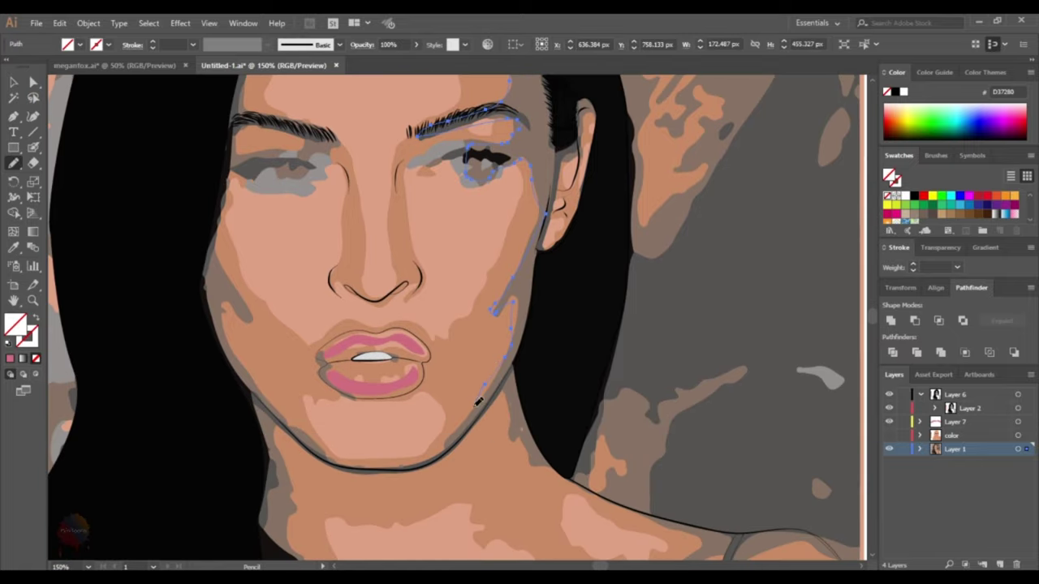
scroll(526, 332, up, 3)
scroll(544, 333, up, 2)
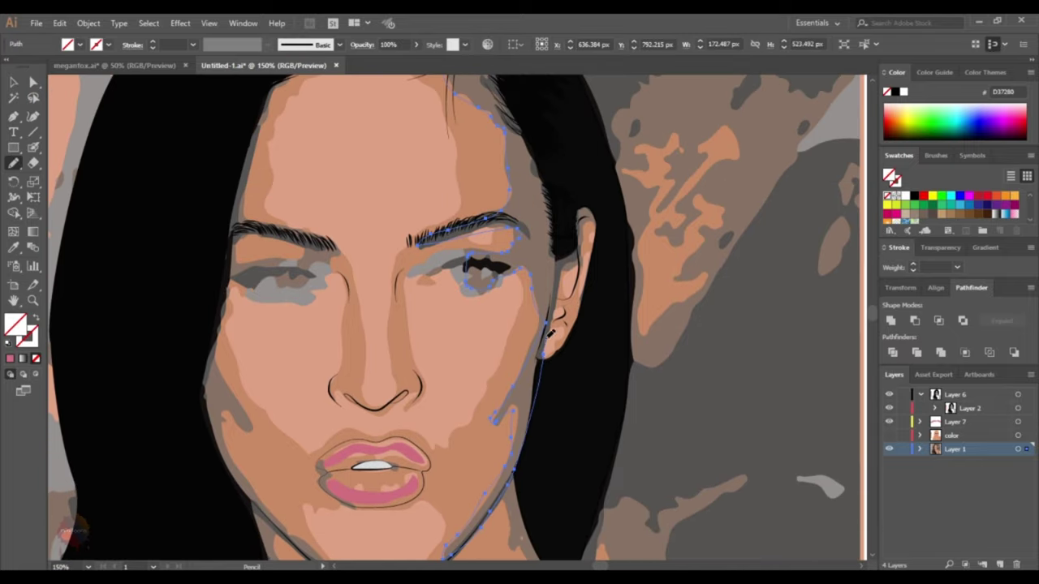
drag(559, 256, 521, 92)
scroll(522, 92, up, 3)
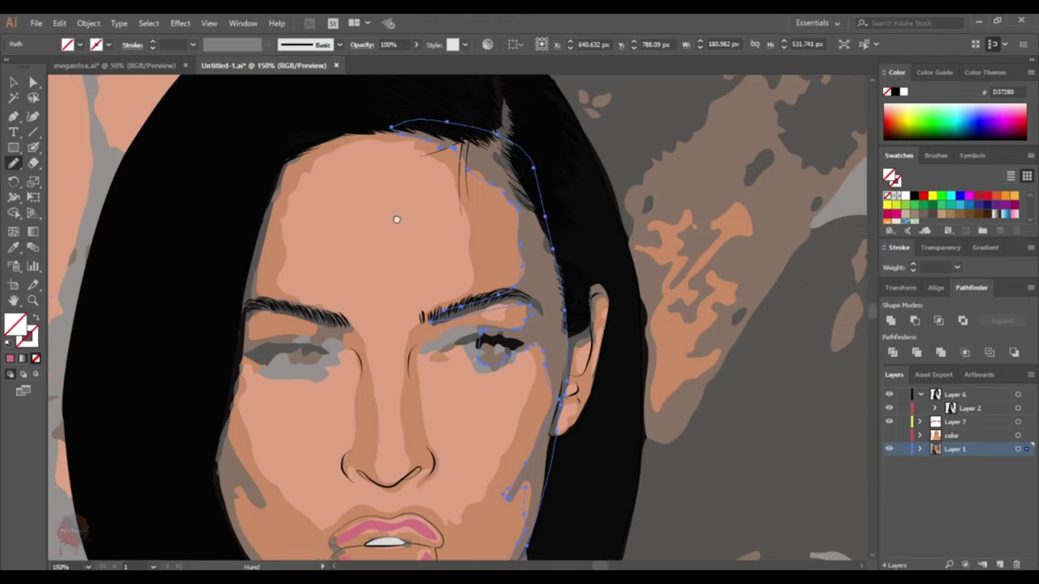
scroll(406, 179, left, 5)
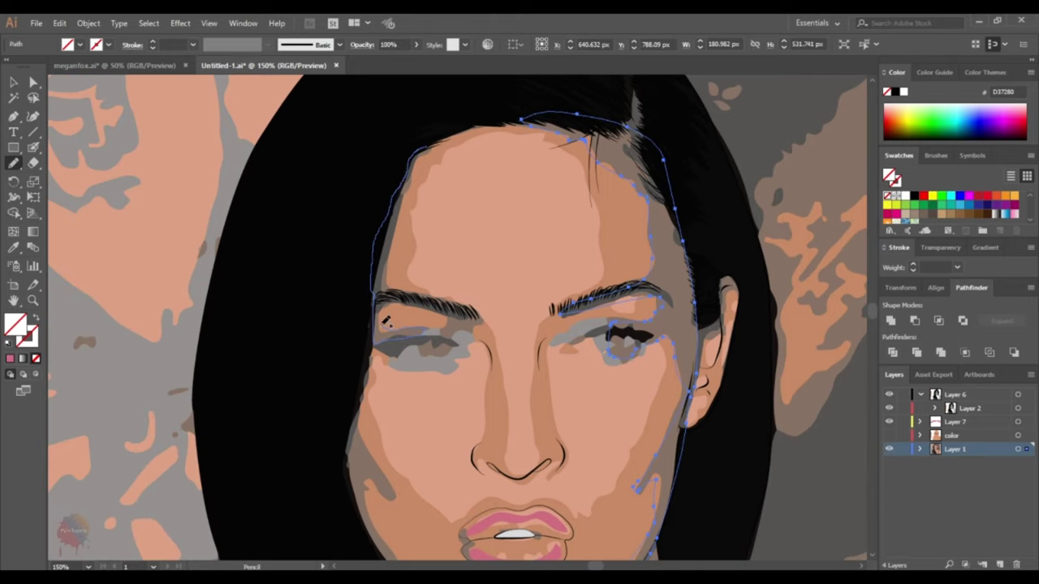
scroll(414, 172, down, 2)
scroll(363, 278, down, 2)
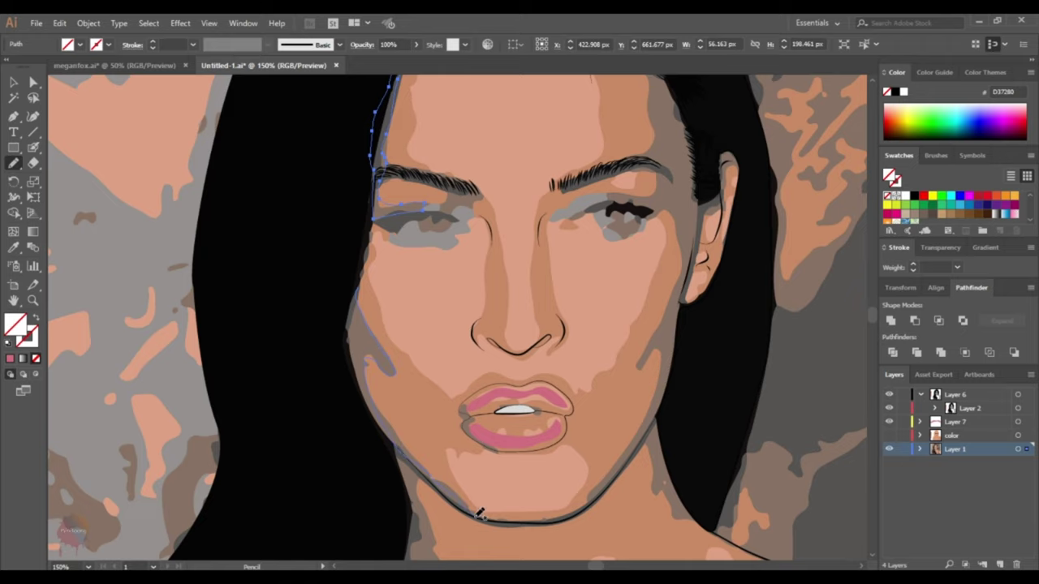
scroll(406, 412, down, 1)
scroll(414, 414, down, 4)
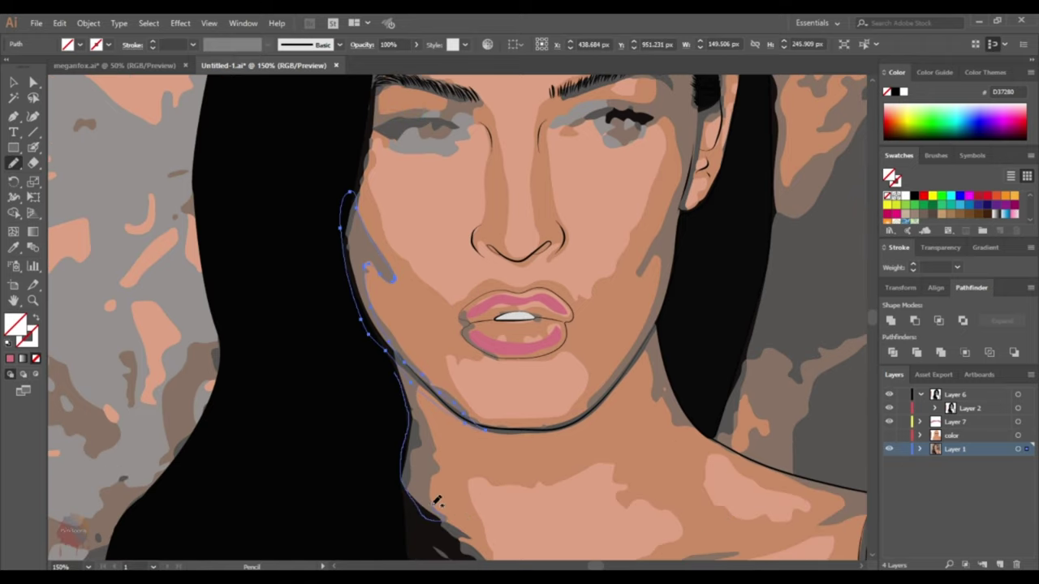
- Send the skin shape to the back so the traced shading shows through on the face
key(ctrl+minus)
ctrl+click(594, 296)
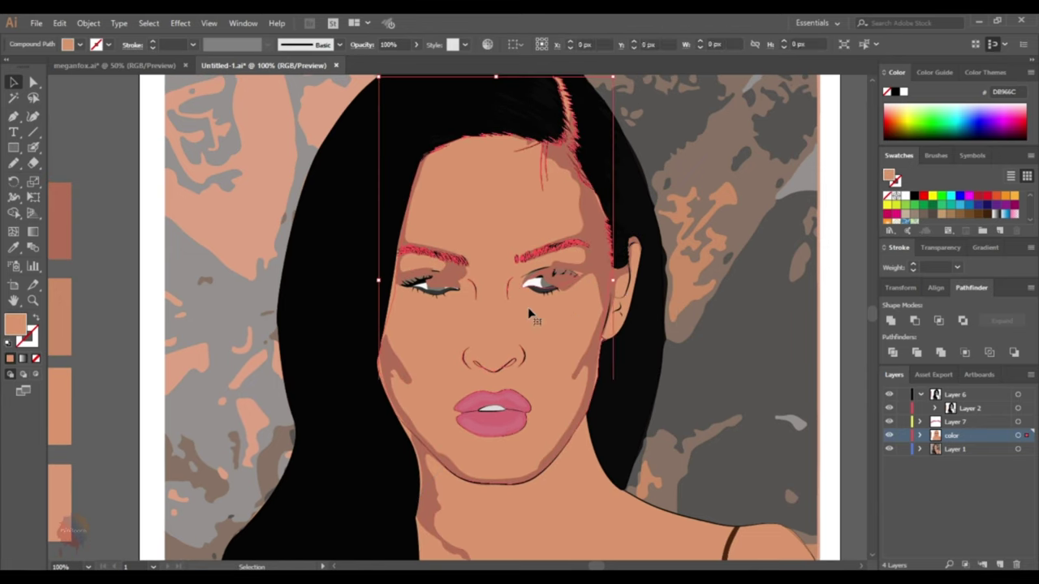
right_click(528, 306)
click(751, 478)
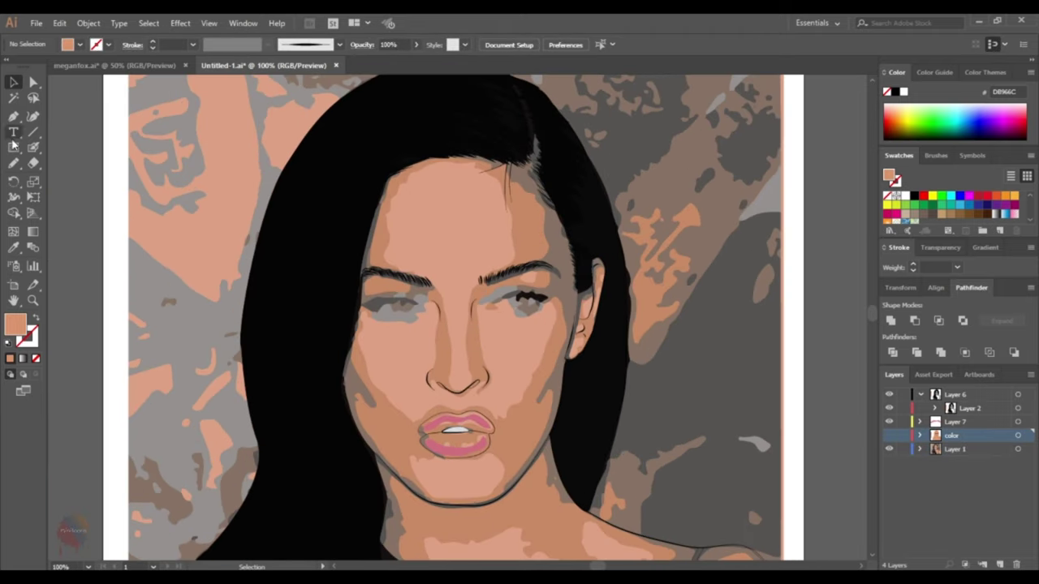
key(n)
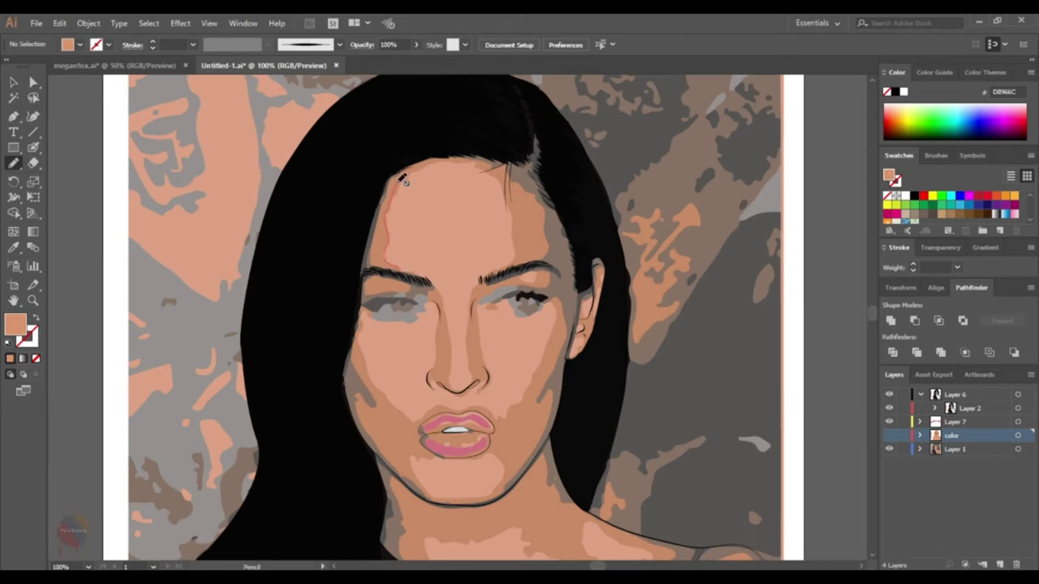
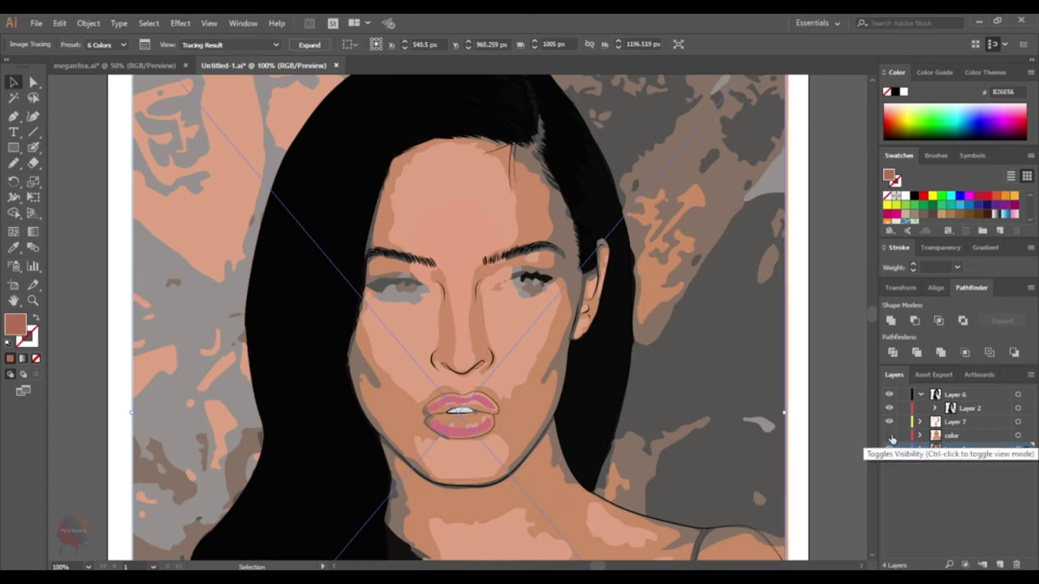
- On Layer 7, pencil shadow shapes on the cheek and under the eye, filled darker brown
click(955, 422)
key(n)
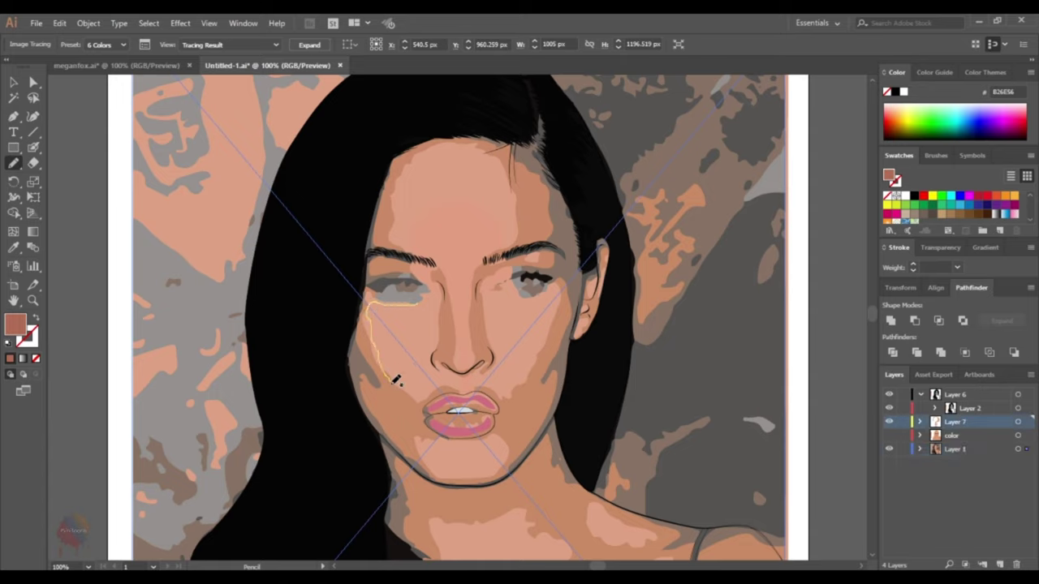
drag(432, 363, 403, 297)
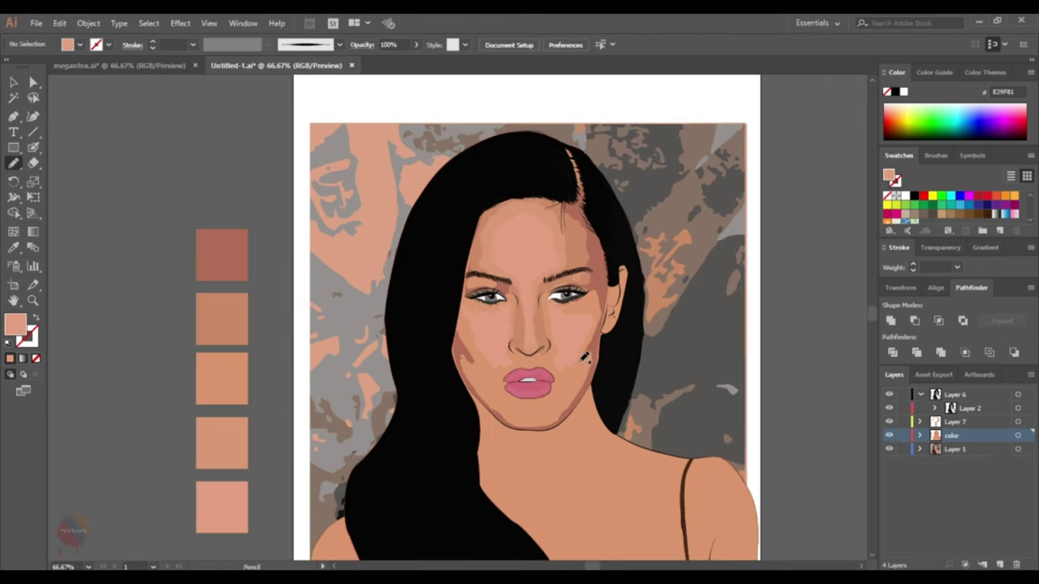
click(13, 162)
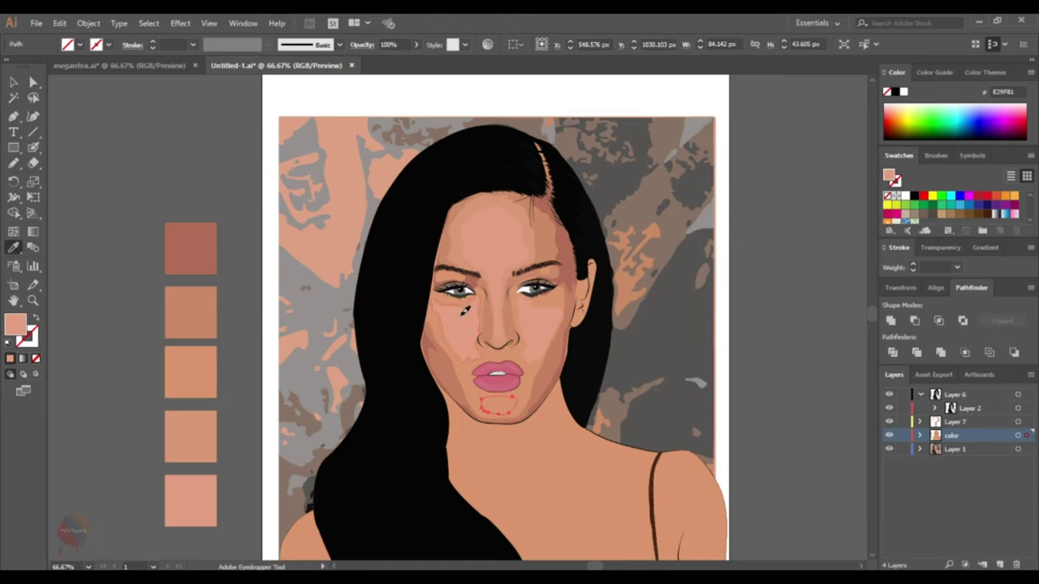
key(n)
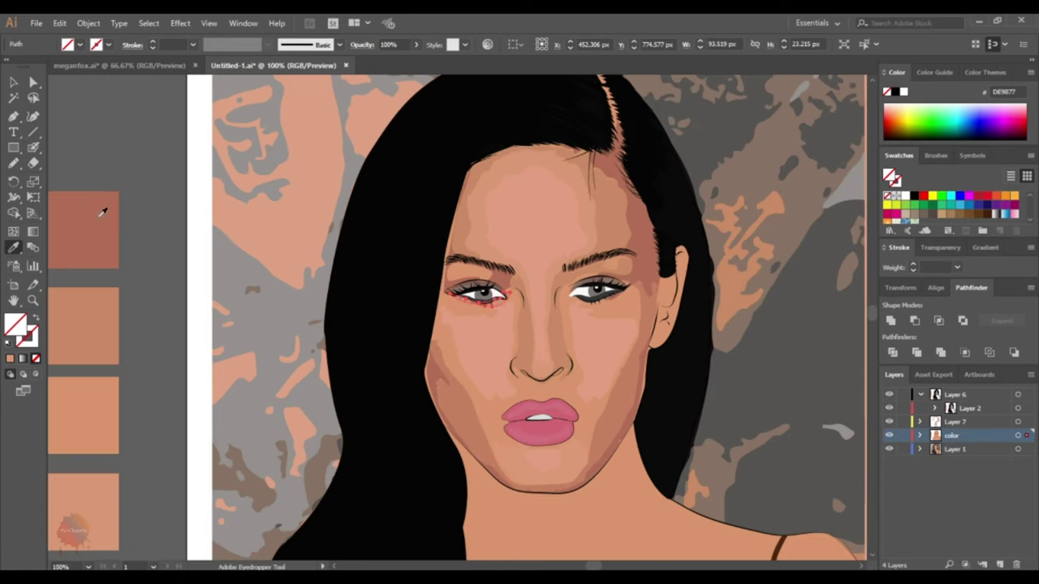
click(103, 212)
- Send the under-eye shadows backward so they sit behind the eyes
key(ctrl+plus)
key(v)
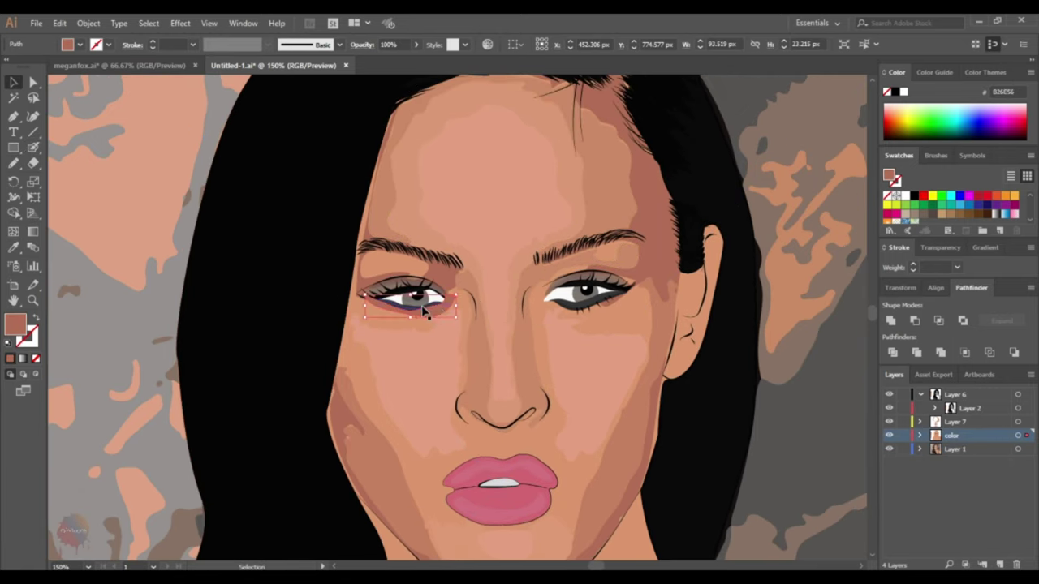
right_click(424, 313)
click(625, 266)
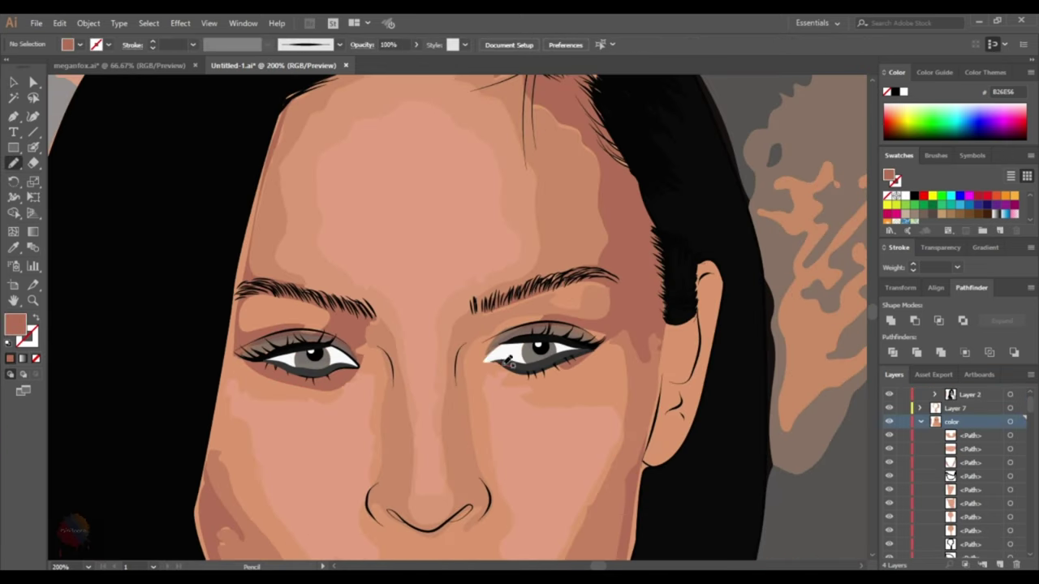
key(v)
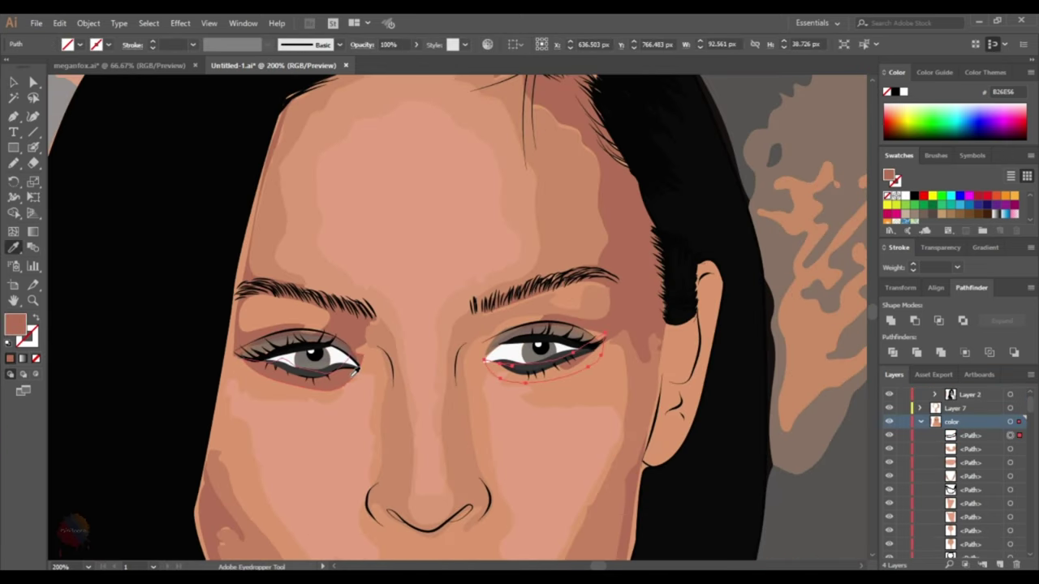
right_click(554, 361)
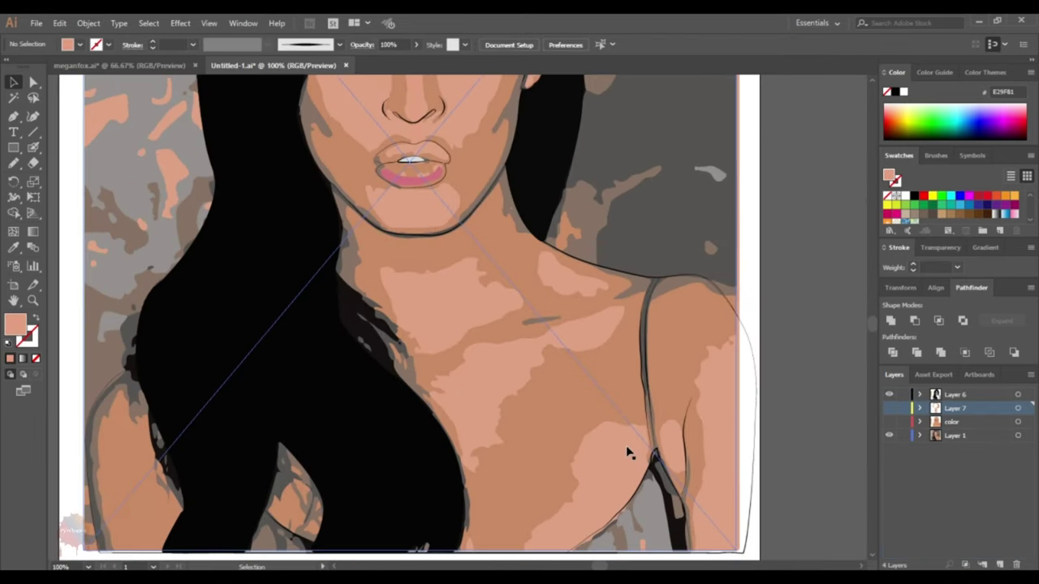
- Pencil highlight outlines on the neck, above the collarbone, across the chest and on the arm
drag(401, 273, 406, 273)
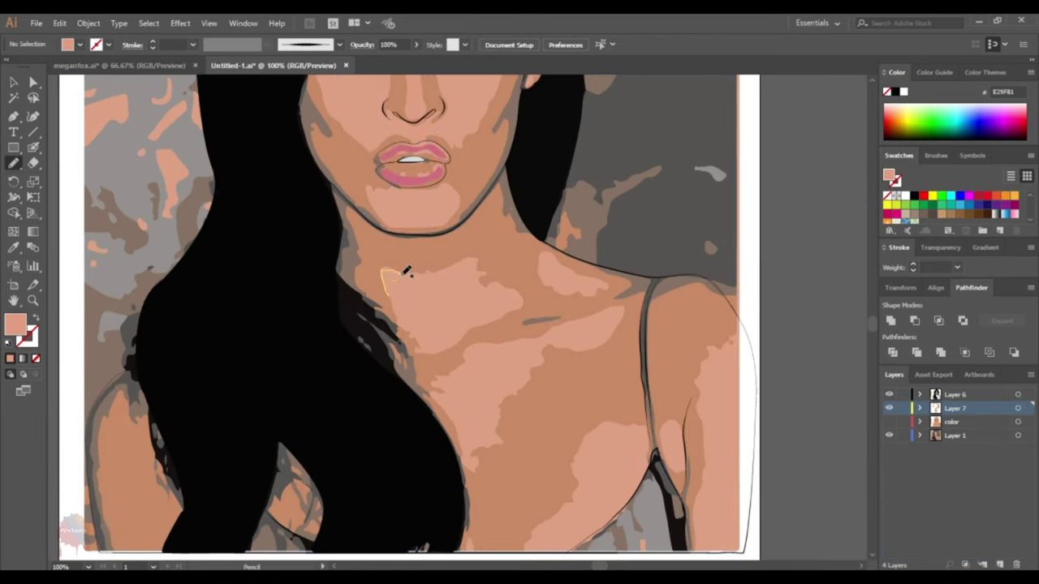
drag(409, 325, 407, 328)
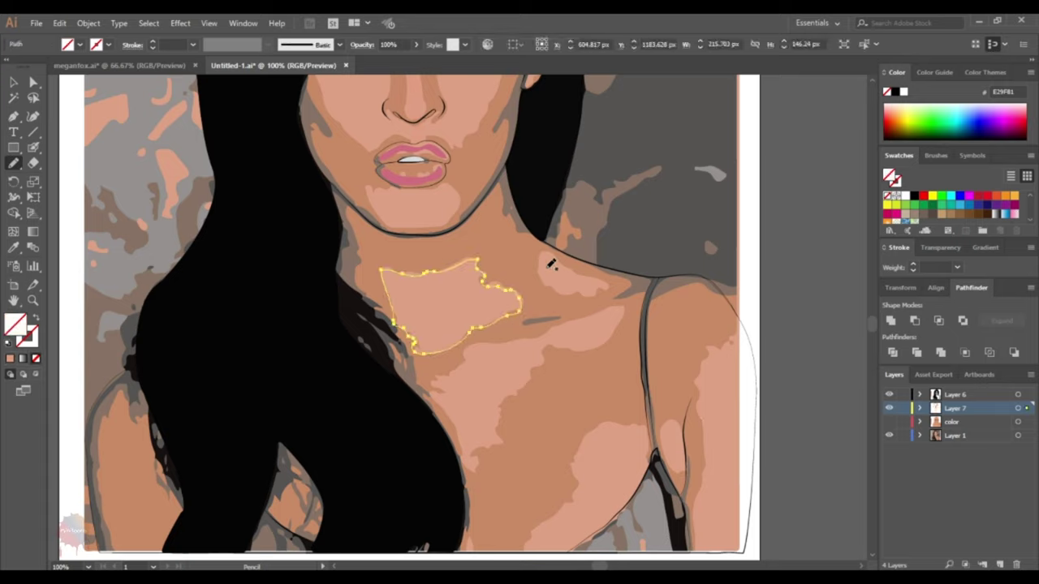
drag(536, 277, 536, 278)
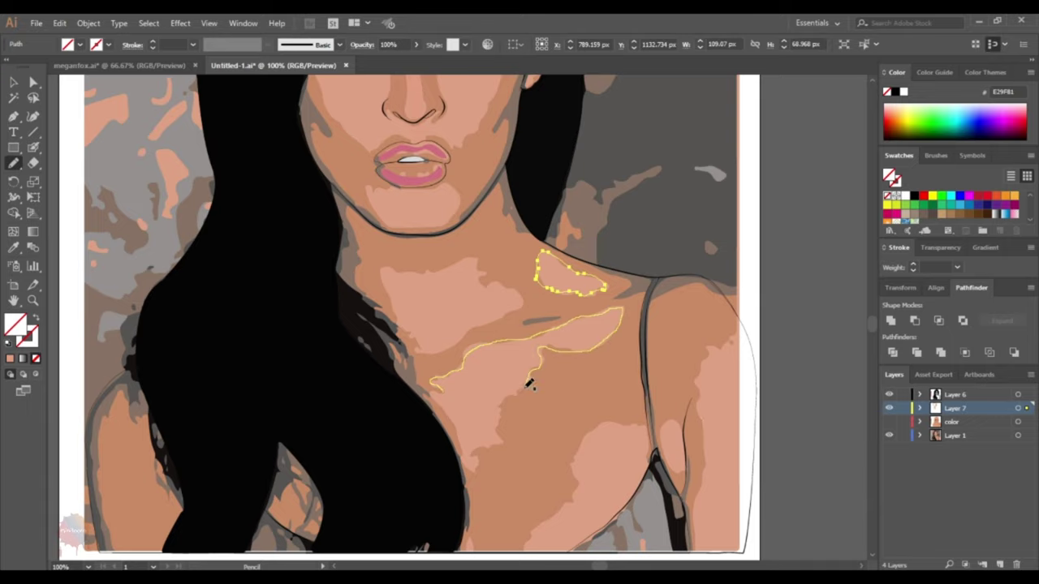
drag(436, 389, 437, 390)
scroll(571, 437, down, 2)
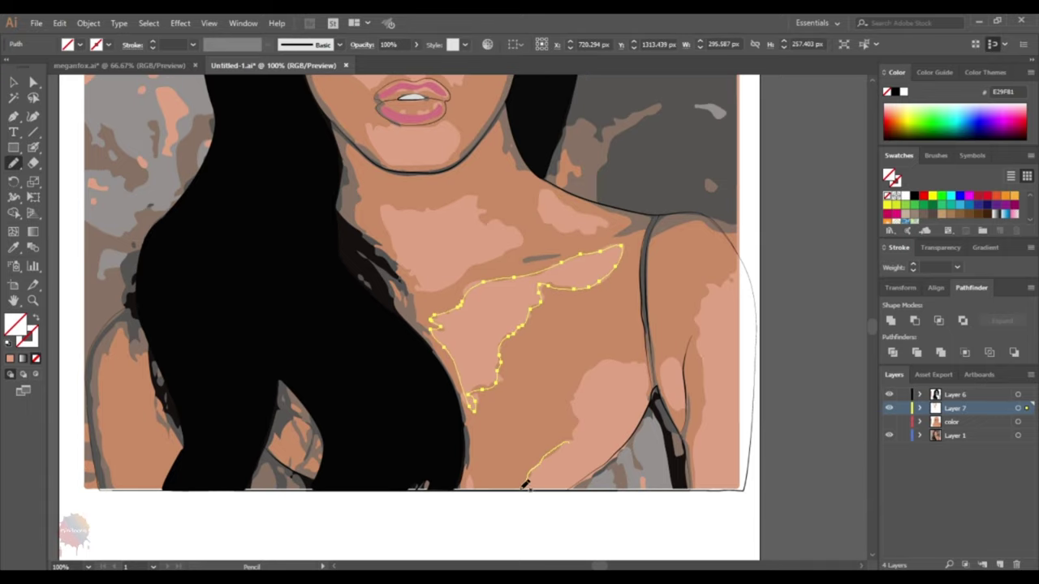
drag(590, 383, 592, 378)
drag(673, 360, 671, 362)
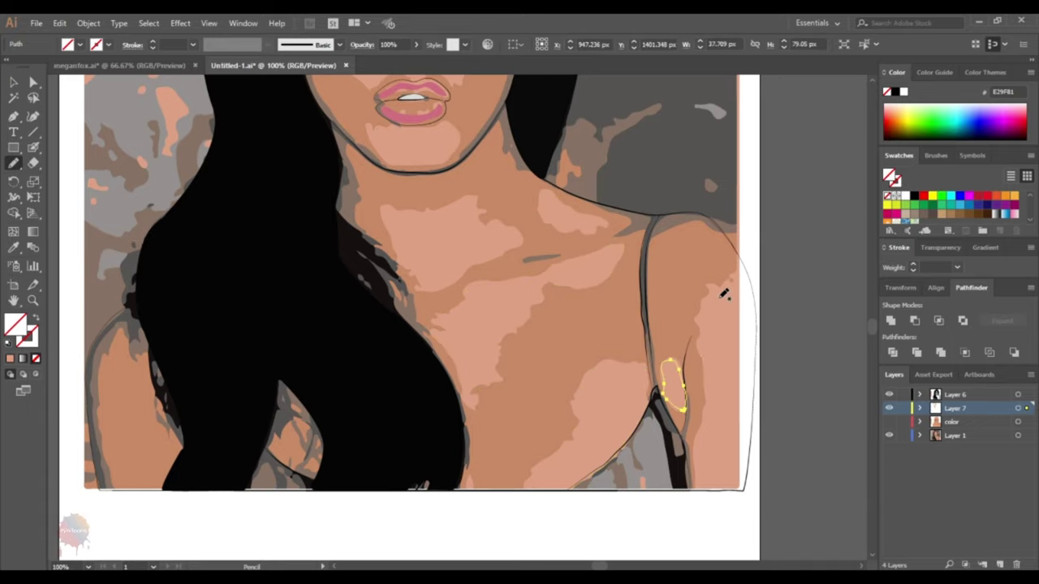
- Select all the new highlight outlines and turn the coloured layers back on
key(v)
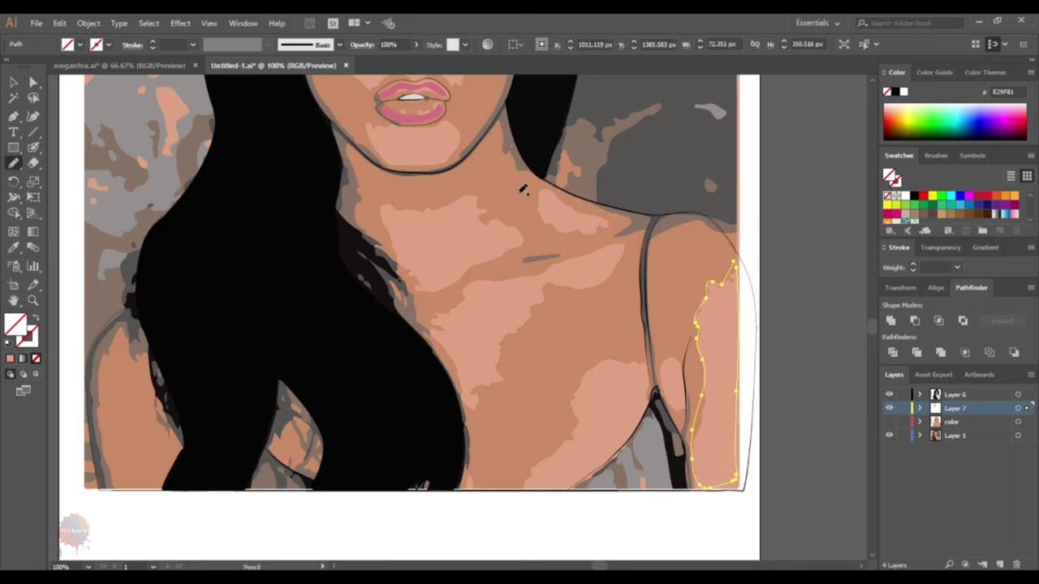
scroll(512, 243, up, 1)
key(ctrl+a)
click(889, 436)
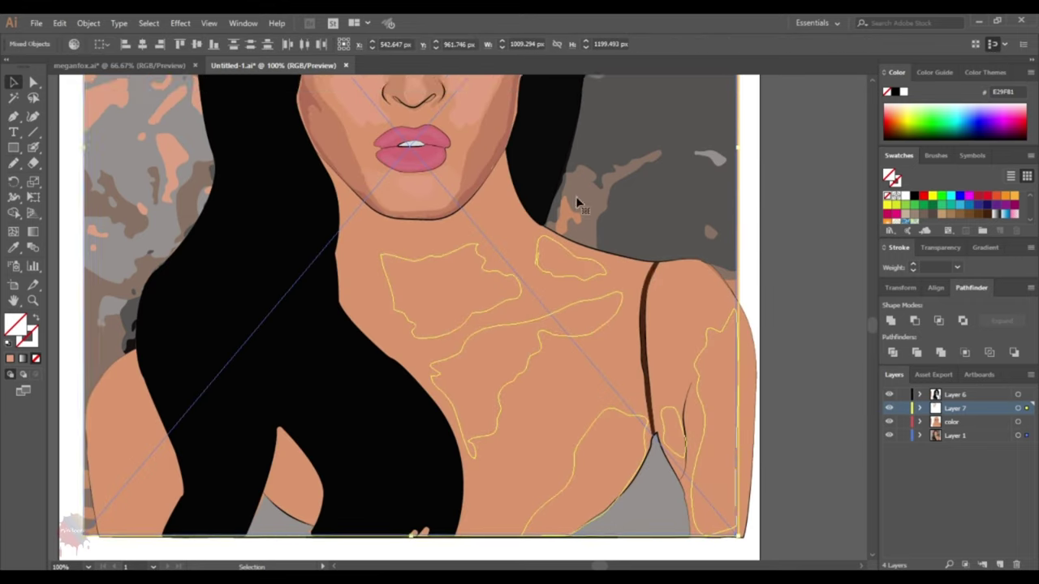
key(ctrl+minus)
click(764, 341)
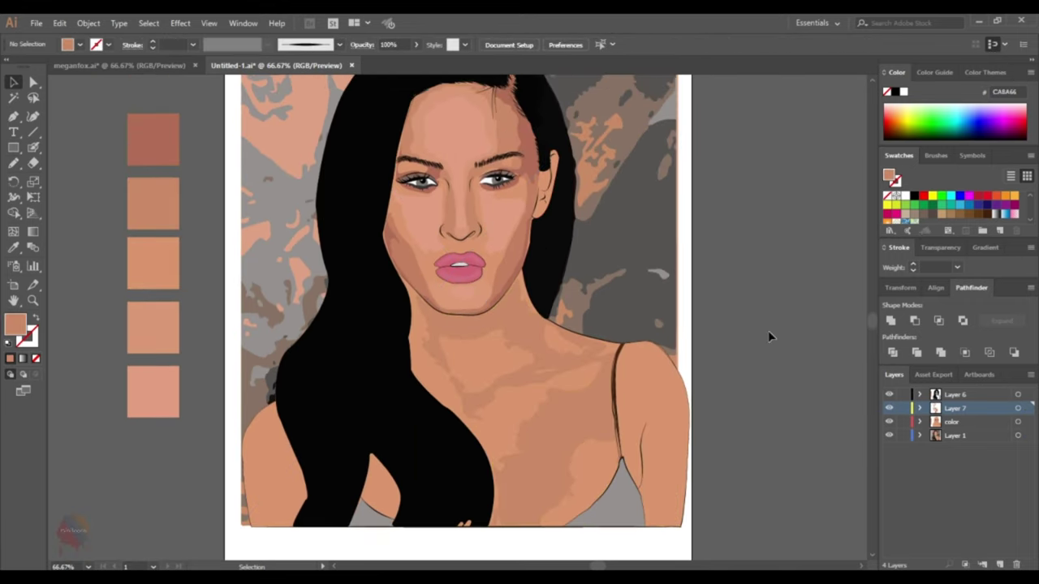
- Draw a left upper-arm highlight and fill it with a sampled light skin tone
key(n)
mouse_move(299, 460)
mouse_down()
mouse_move(272, 406)
mouse_move(256, 421)
mouse_up()
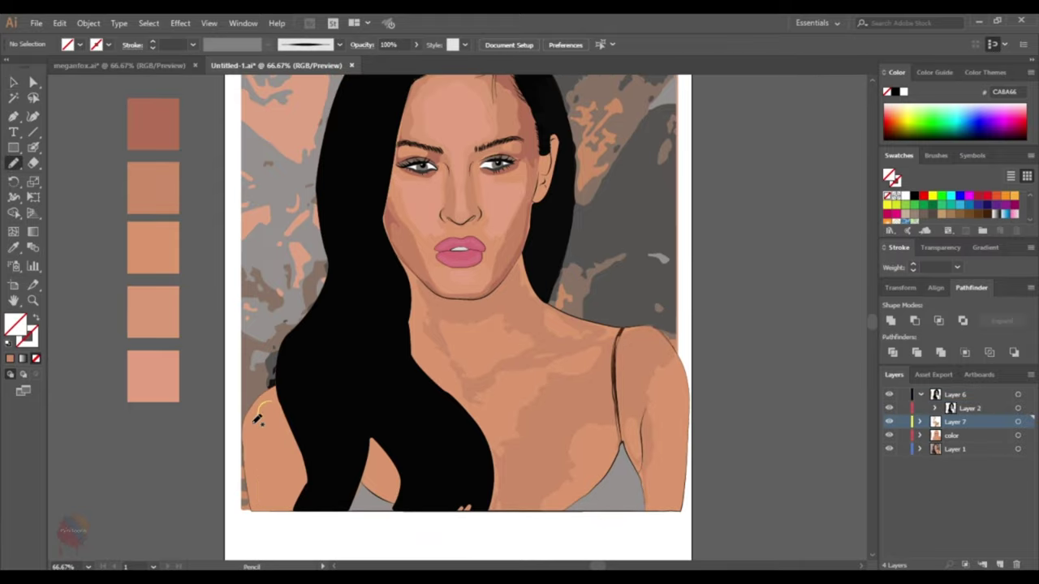
key(i)
click(162, 296)
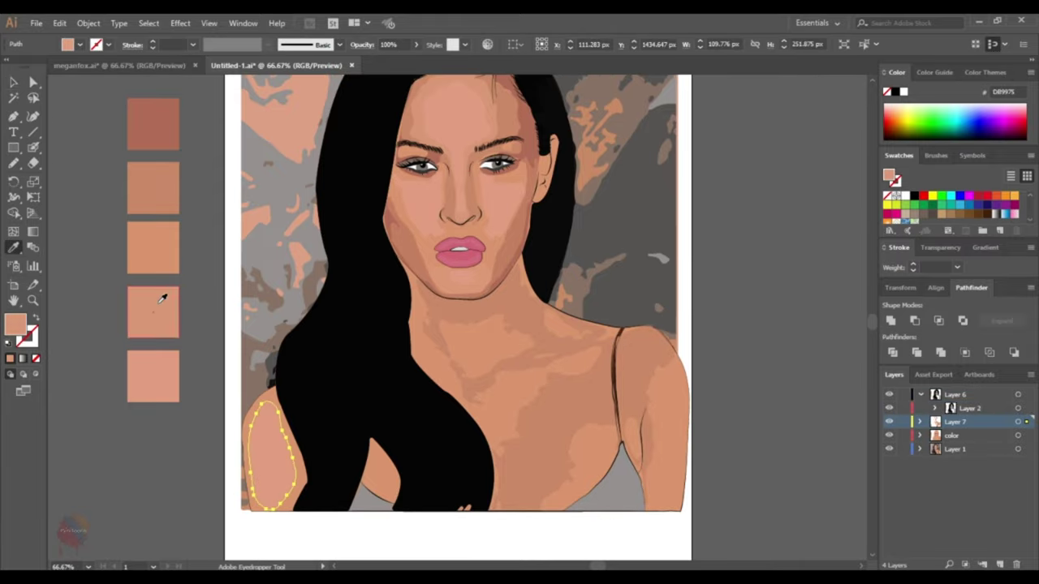
key(v)
click(68, 112)
key(ctrl+minus)
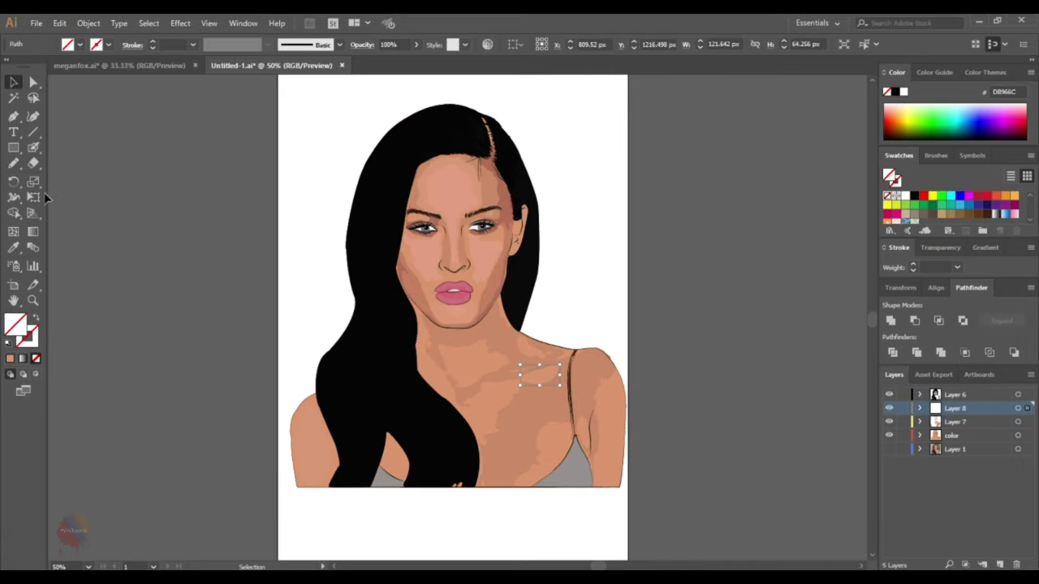
- Draw thin strands along the hair's left edge with their fill set to None
click(888, 435)
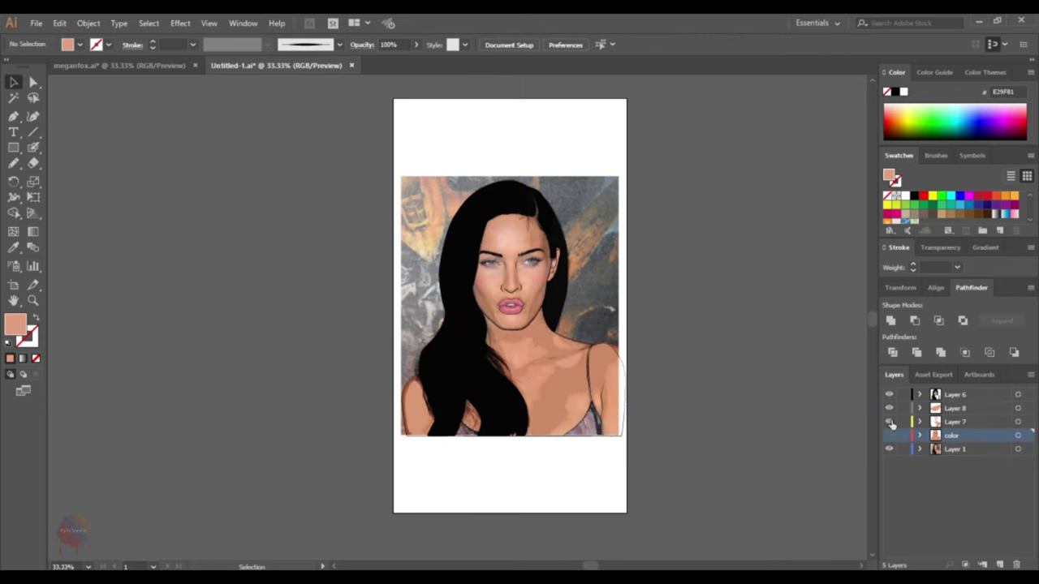
drag(888, 422, 890, 409)
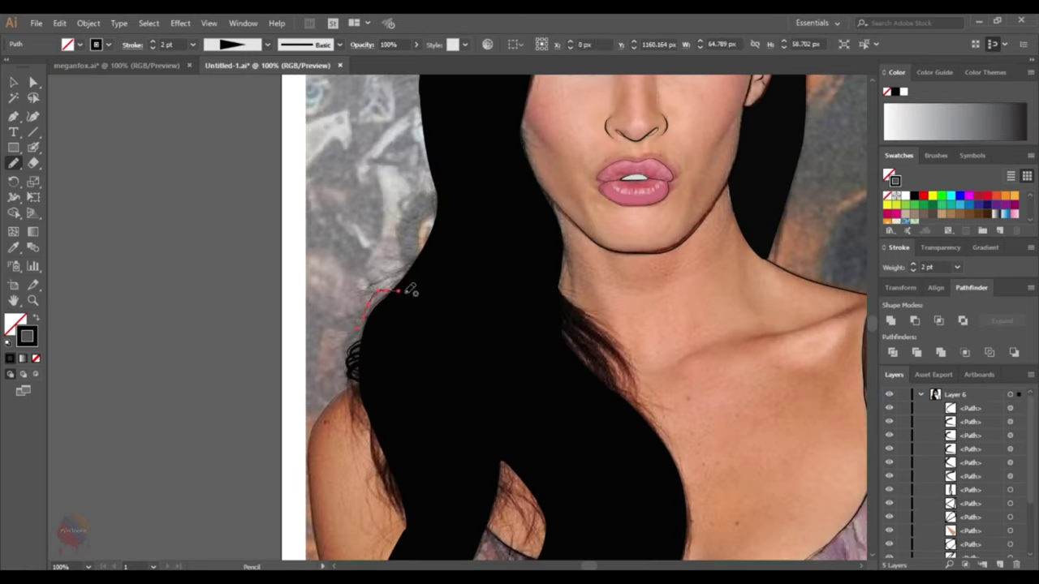
drag(407, 271, 349, 361)
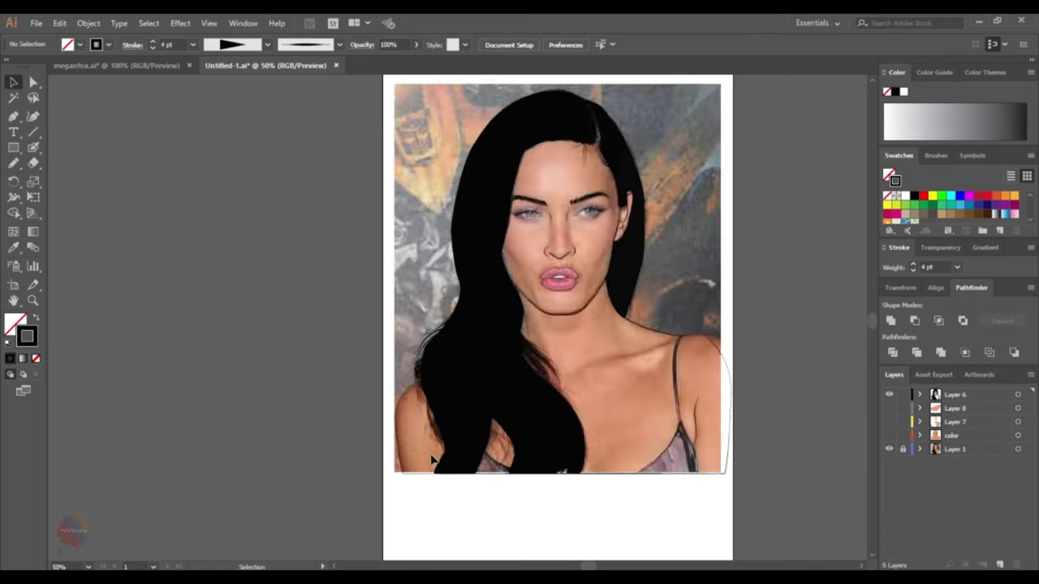
scroll(432, 460, up, 1)
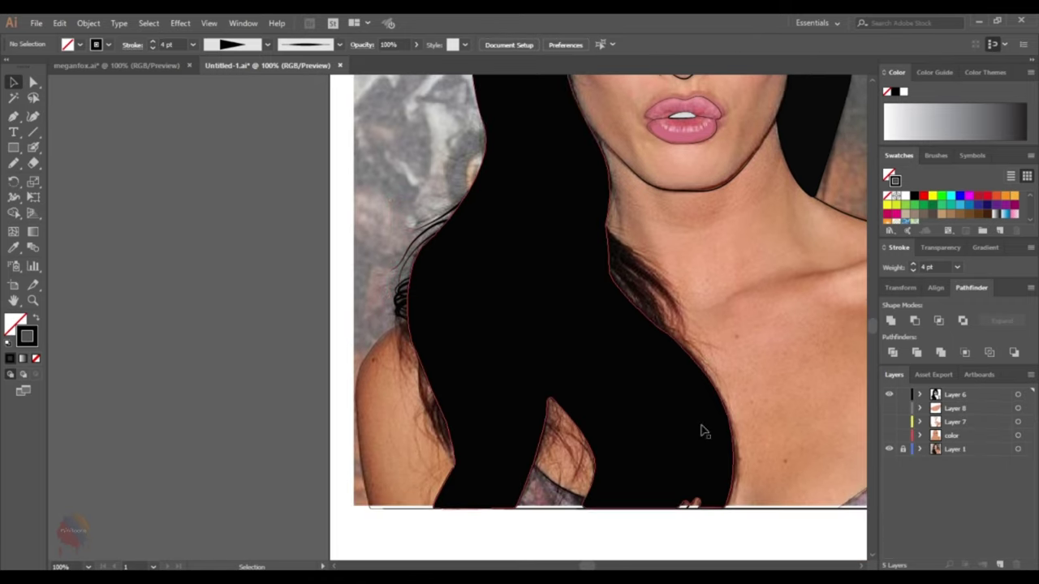
scroll(700, 429, down, 2)
key(n)
mouse_move(438, 353)
mouse_down()
mouse_move(436, 332)
mouse_move(448, 374)
mouse_up()
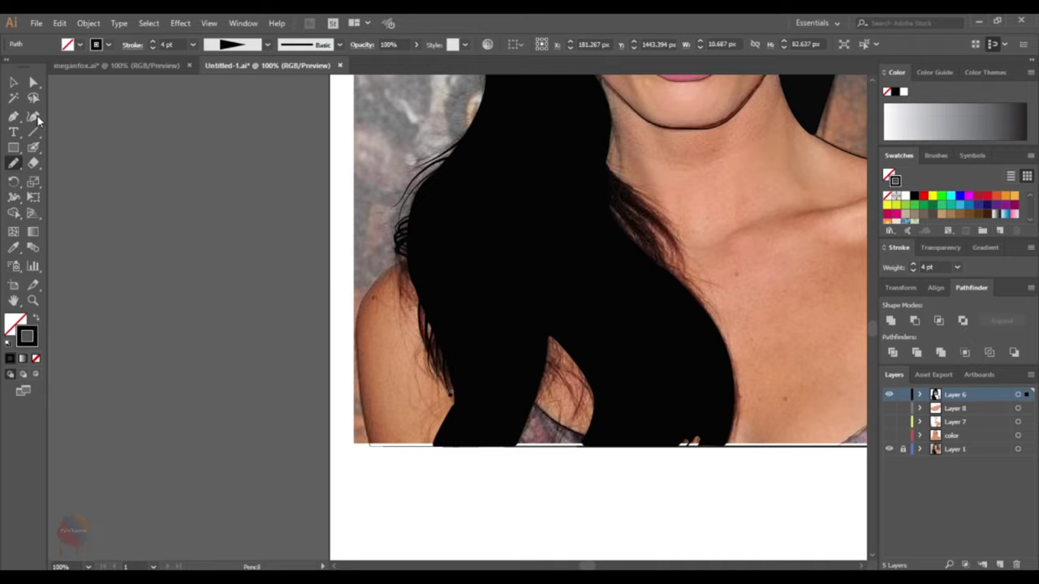
key(v)
click(36, 358)
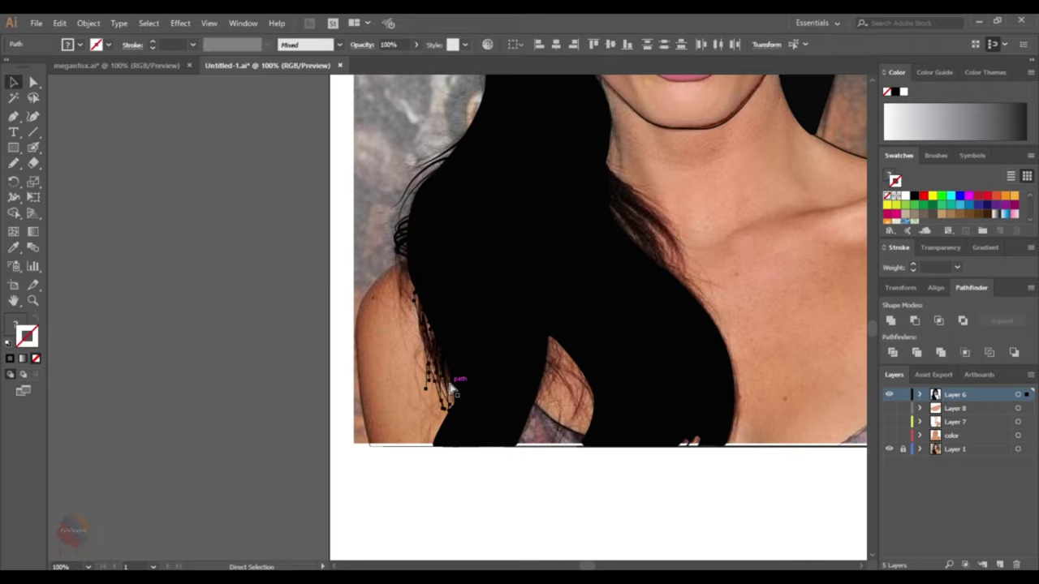
click(181, 313)
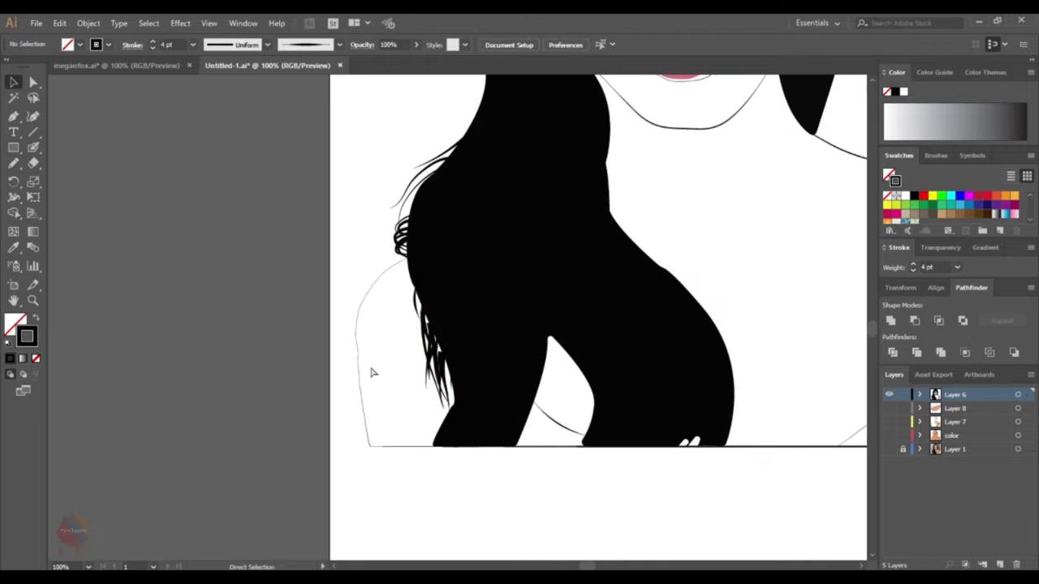
- Draw several thin hair strands over the skin gap in the lower hair
scroll(693, 297, right, 3)
scroll(644, 449, up, 1)
scroll(501, 364, up, 1)
scroll(495, 377, up, 1)
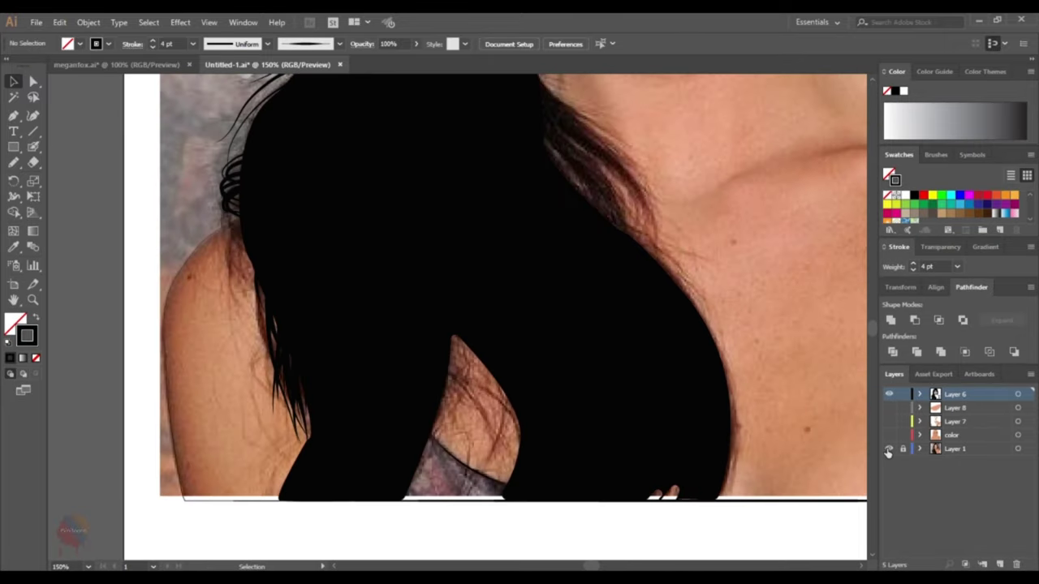
key(n)
drag(445, 398, 466, 474)
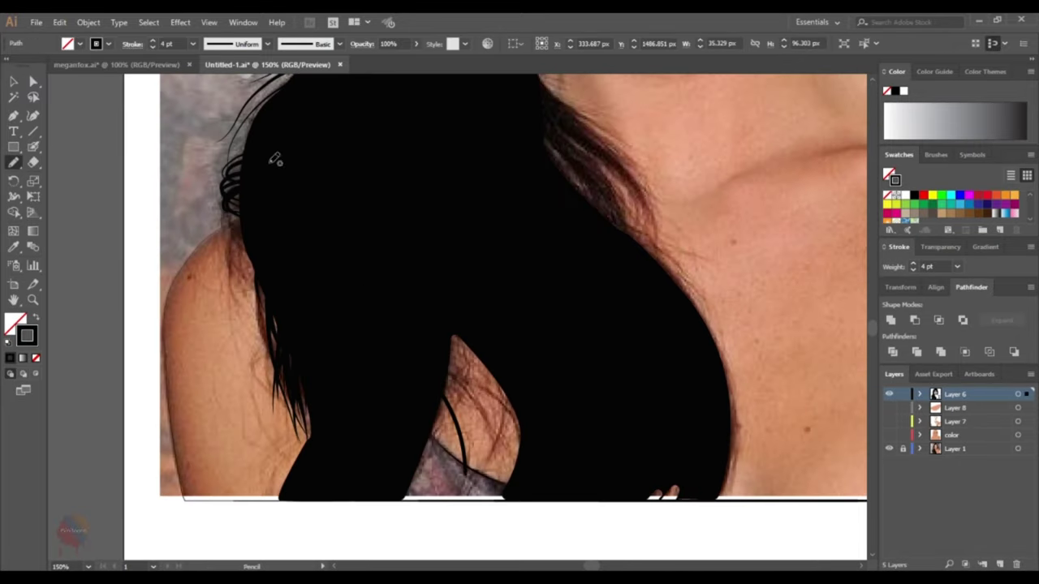
drag(448, 380, 511, 454)
mouse_move(438, 354)
mouse_down()
mouse_move(518, 426)
mouse_move(431, 456)
mouse_up()
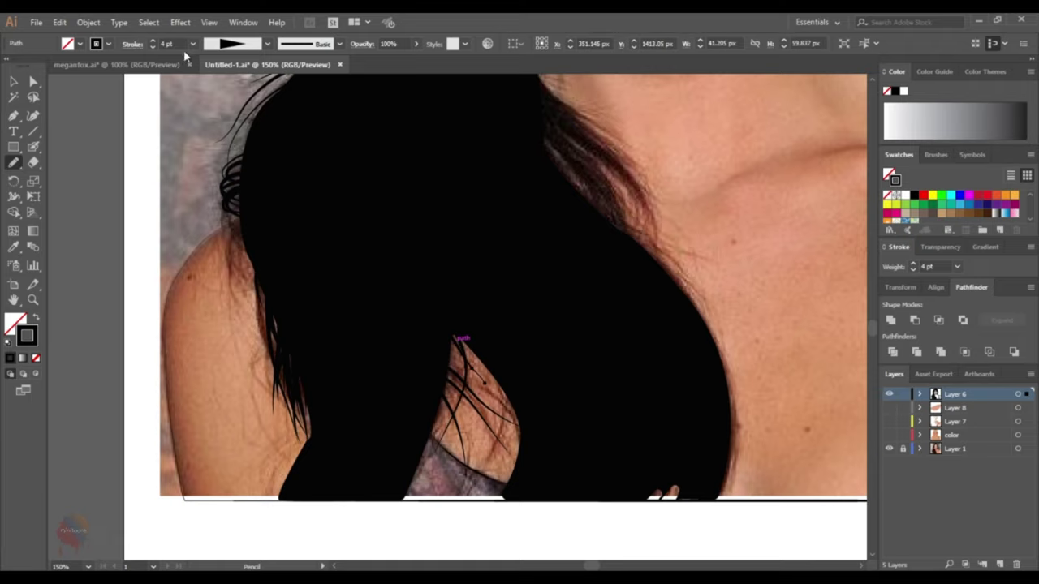
scroll(503, 412, down, 1)
scroll(762, 211, down, 2)
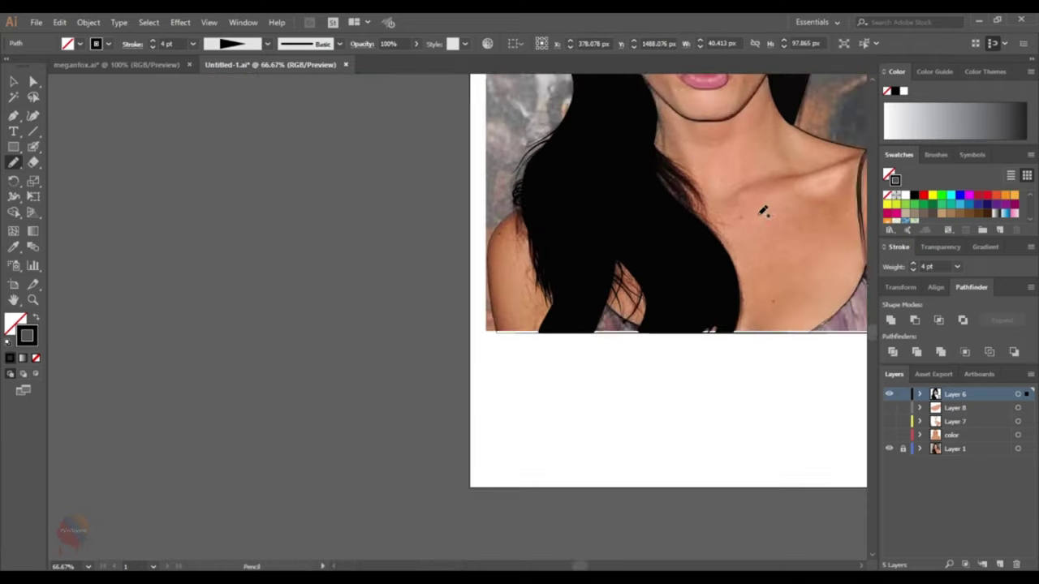
scroll(763, 211, up, 5)
- Check the artwork against the photo, then add strands along the hair edge by the neck
key(ctrl+0)
key(v)
drag(888, 408, 889, 435)
click(889, 448)
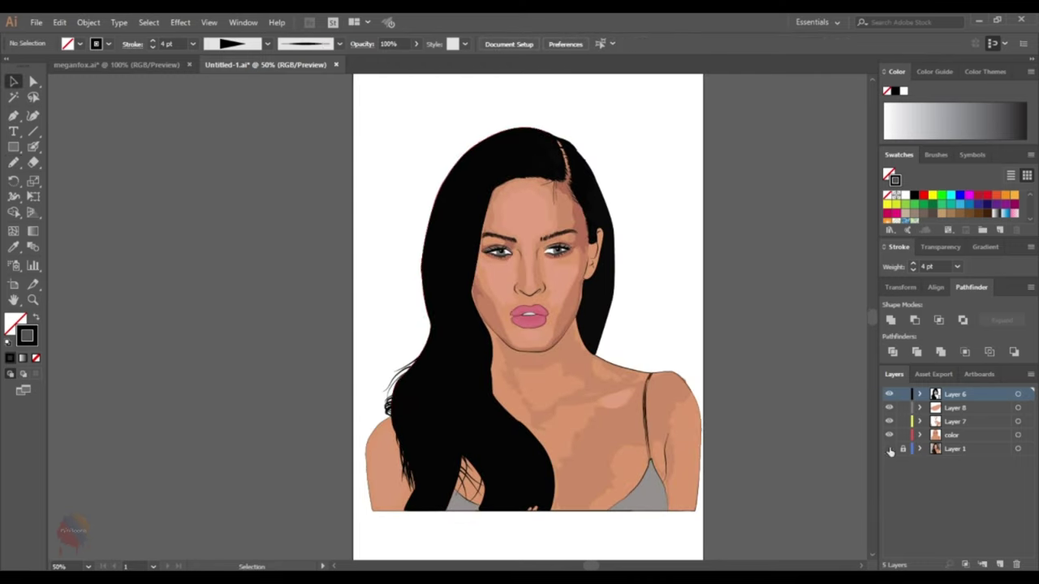
click(889, 449)
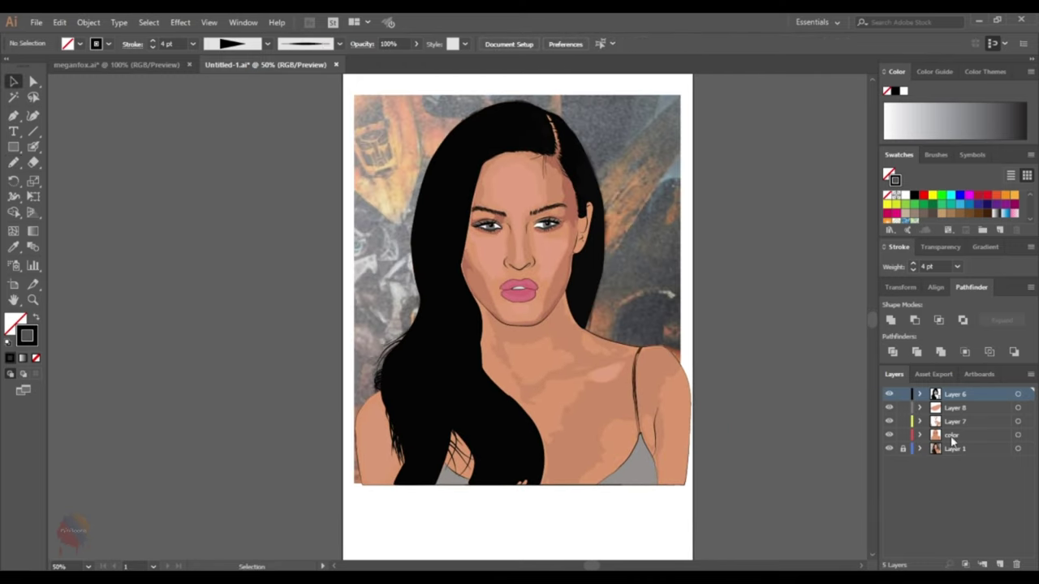
drag(889, 407, 889, 435)
scroll(503, 373, up, 3)
key(n)
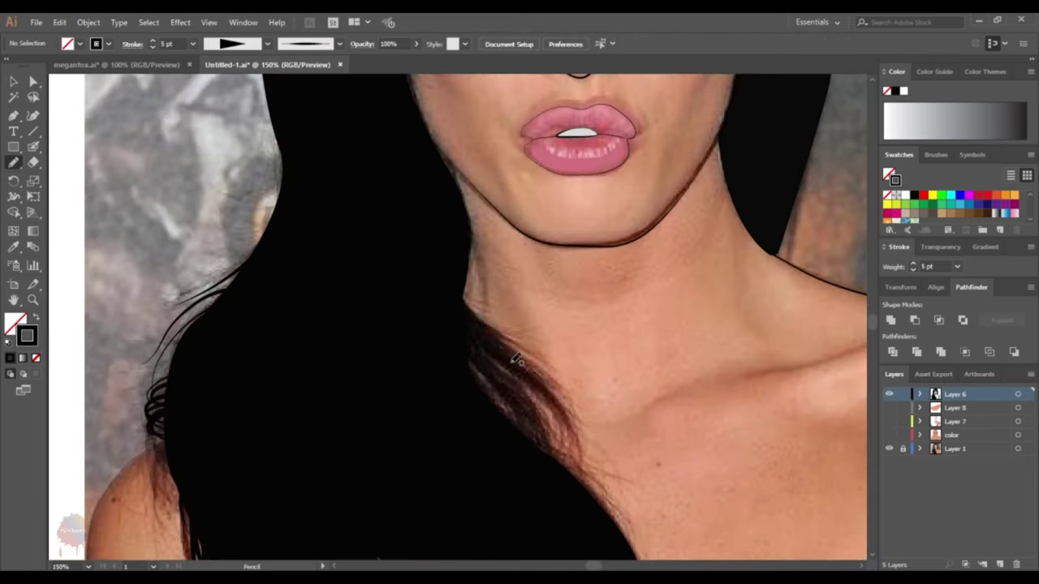
mouse_move(513, 359)
mouse_down()
mouse_move(456, 292)
mouse_move(568, 405)
mouse_up()
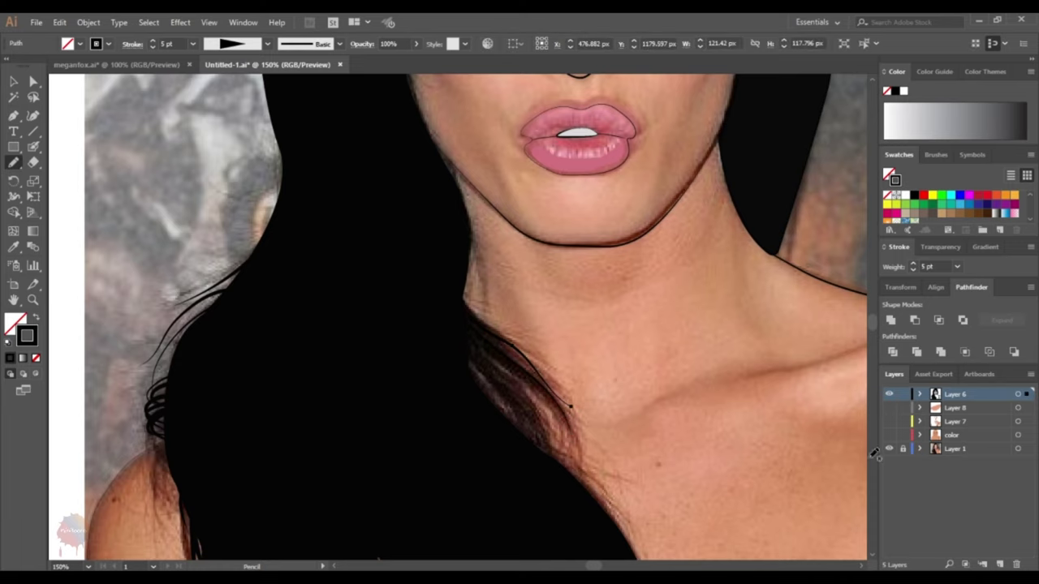
drag(466, 310, 568, 358)
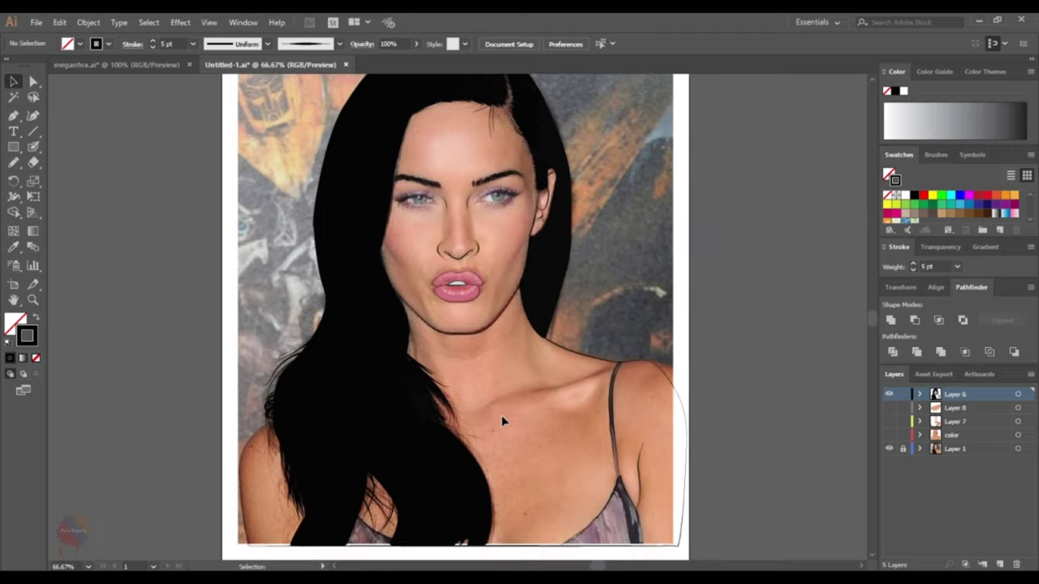
- Zoom in on the hairline parting and choose a tapered stroke width profile
click(889, 449)
drag(888, 435, 889, 407)
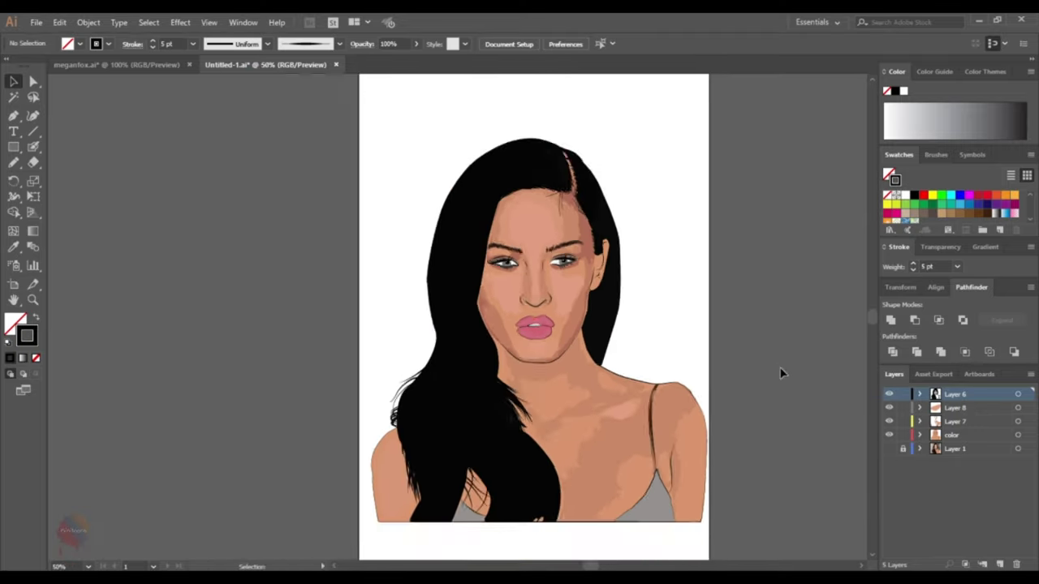
drag(645, 261, 664, 349)
key(ctrl+equal)
key(ctrl+equal)
key(ctrl+equal)
key(n)
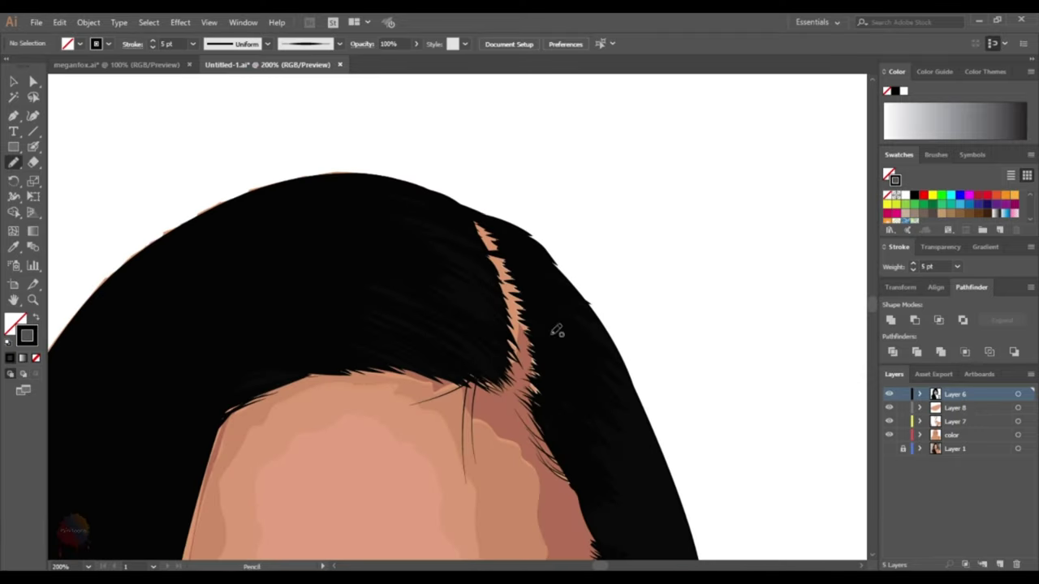
click(267, 44)
click(243, 122)
click(267, 44)
click(227, 86)
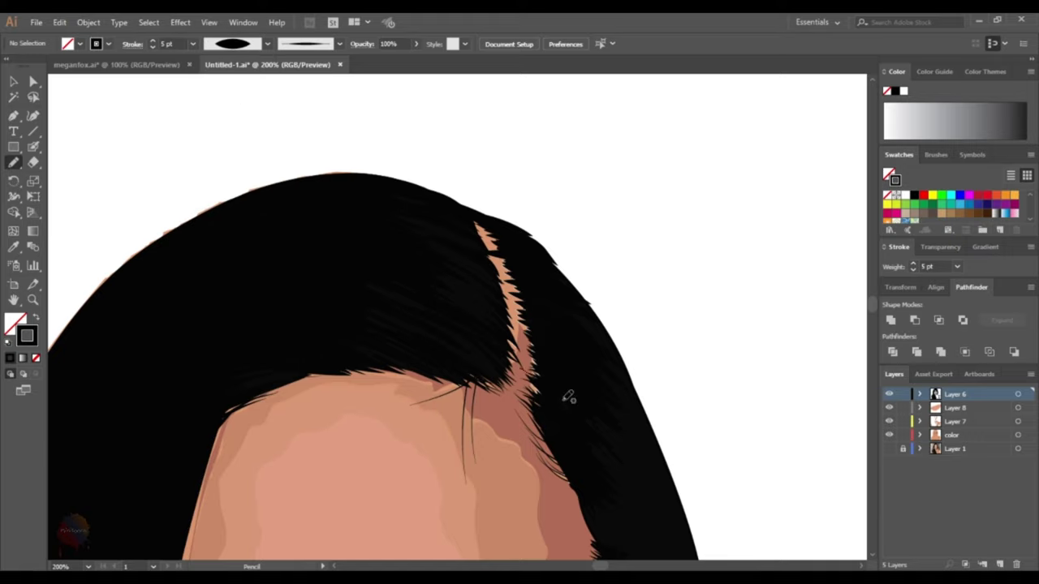
- Draw tapered wisps along the hairline parting, thinning the stroke to 3 pt
drag(515, 350, 550, 371)
drag(528, 326, 517, 306)
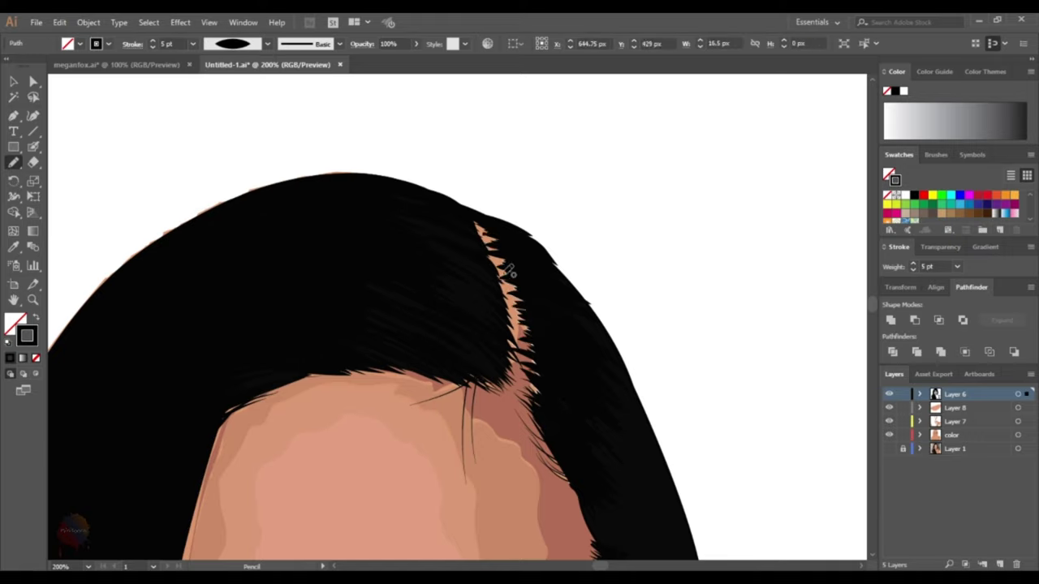
click(192, 44)
click(212, 132)
drag(496, 237, 513, 248)
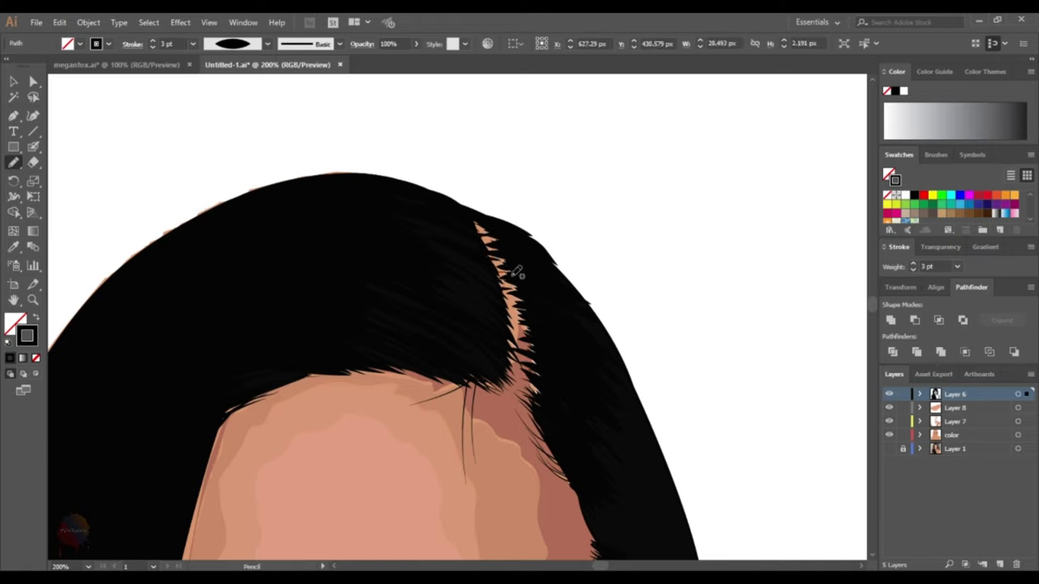
drag(512, 359, 545, 370)
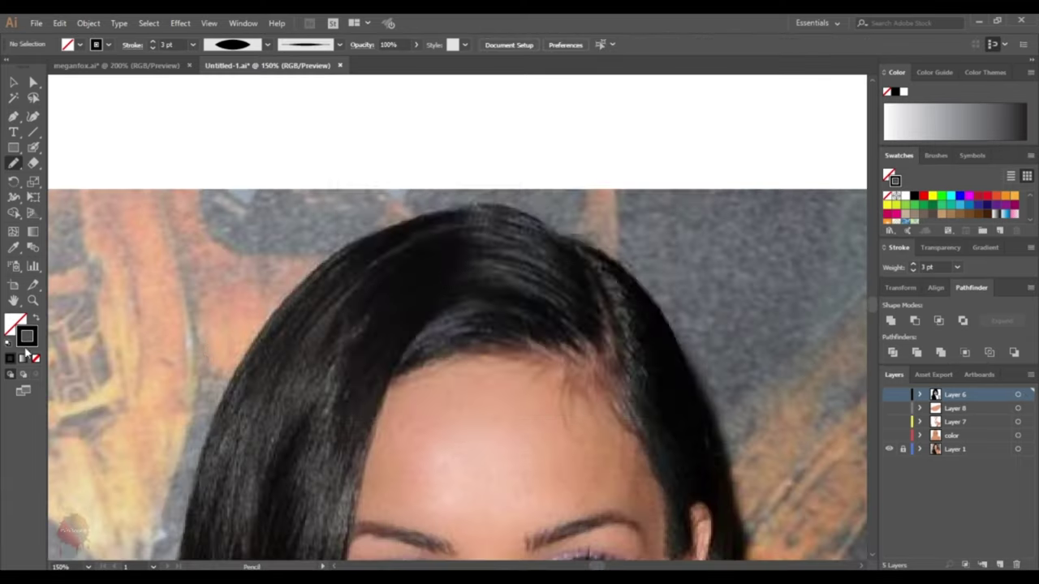
- On a new highlight layer, scribble a highlight stroke over the top of the hair
double_click(27, 339)
click(657, 213)
drag(486, 212, 525, 294)
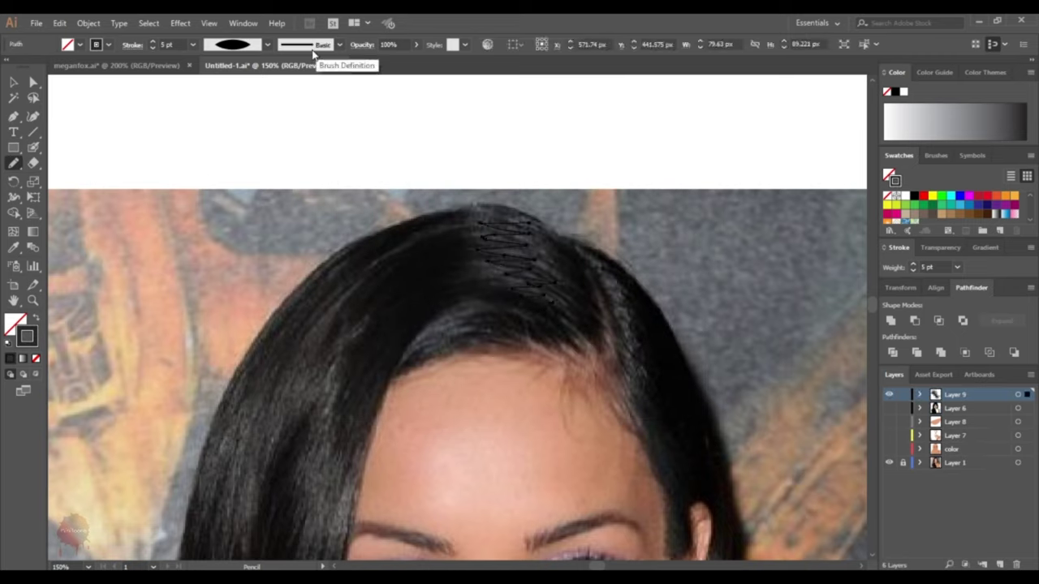
click(267, 44)
key(Escape)
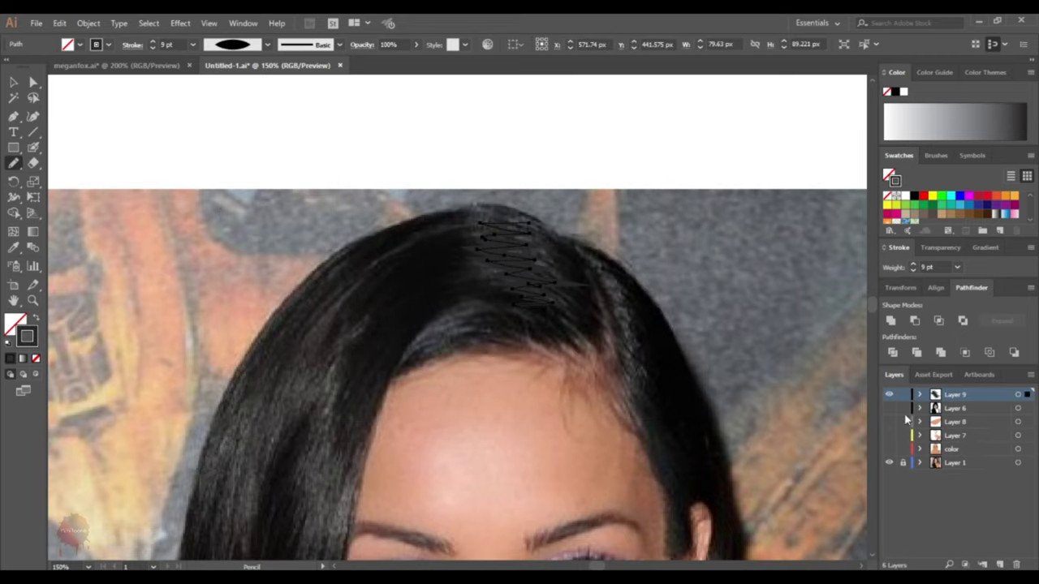
key(v)
click(889, 408)
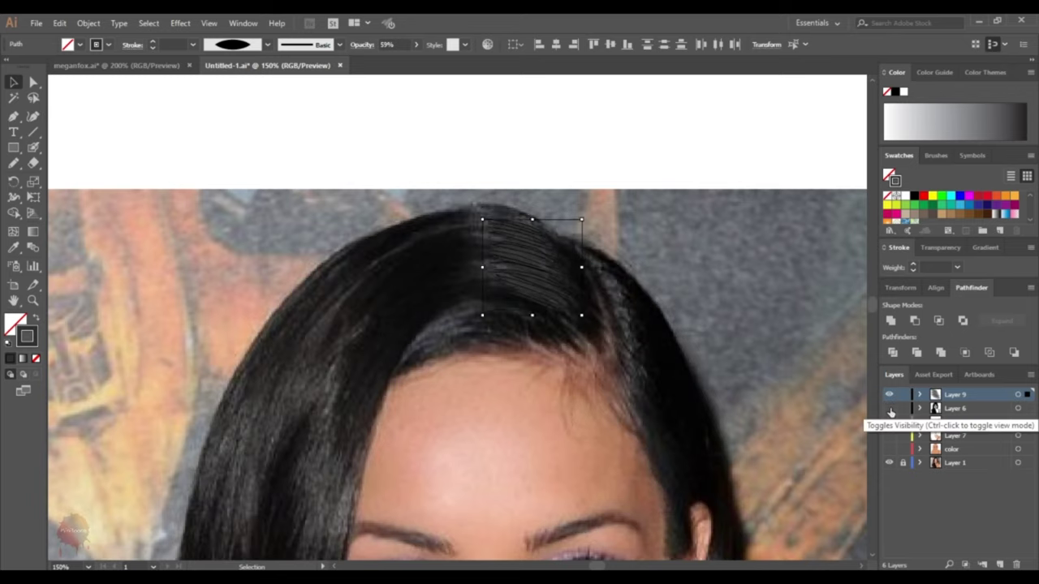
click(515, 158)
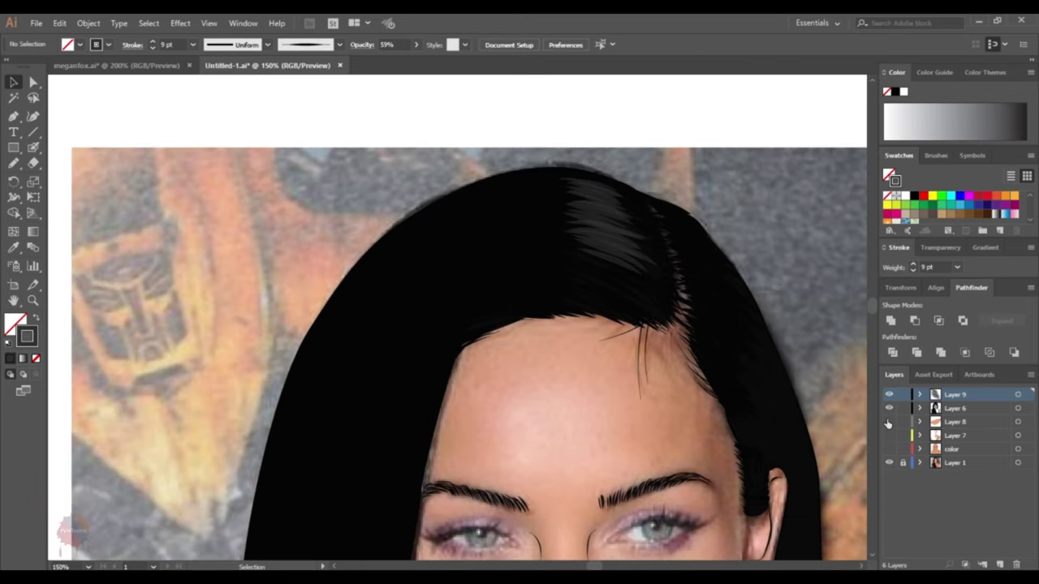
click(889, 408)
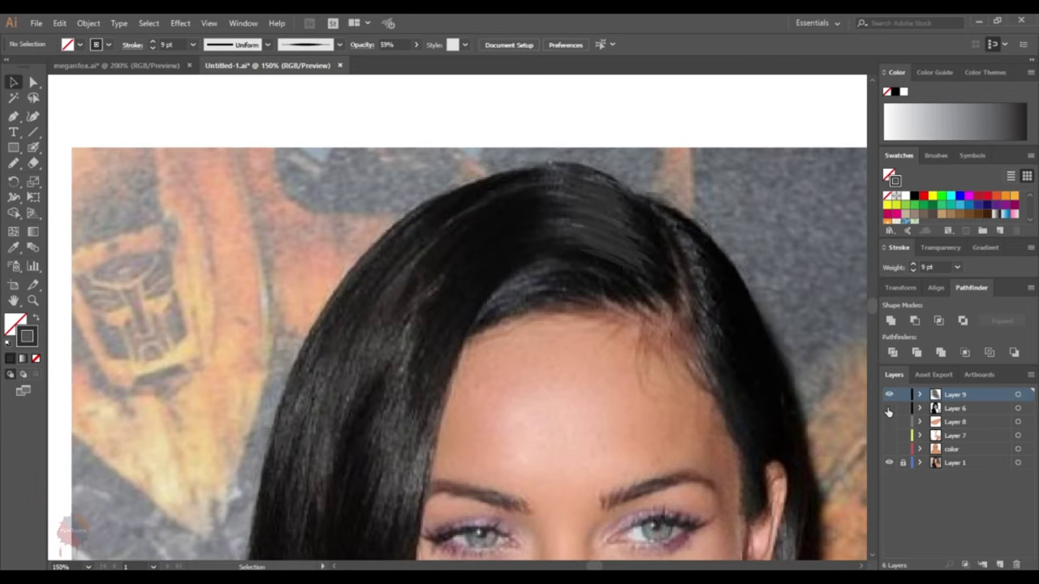
- Draw another highlight stroke on the hair and apply Width Profile 1 to it
key(n)
drag(526, 290, 483, 310)
key(v)
click(889, 408)
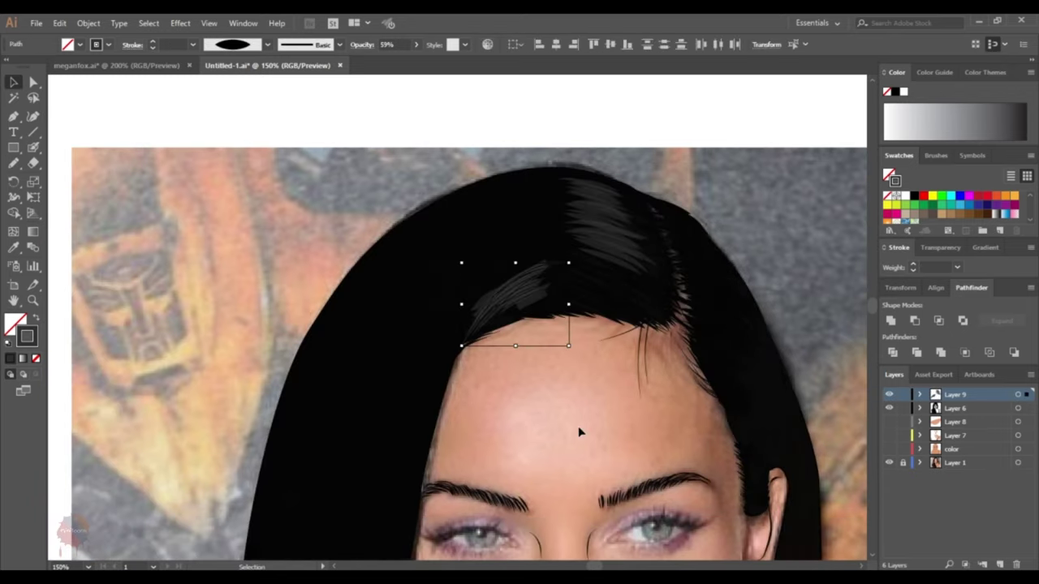
click(889, 408)
click(267, 45)
click(258, 86)
click(888, 408)
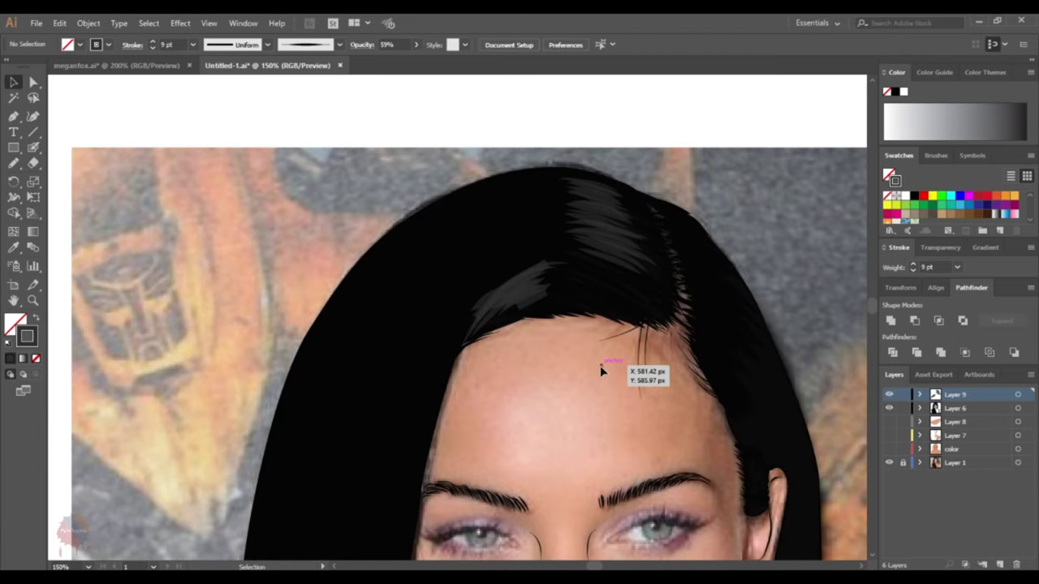
- Draw a thin strand over the left hair near the top, checking it with Layer 6 shown
scroll(600, 365, up, 2)
key(ctrl+1)
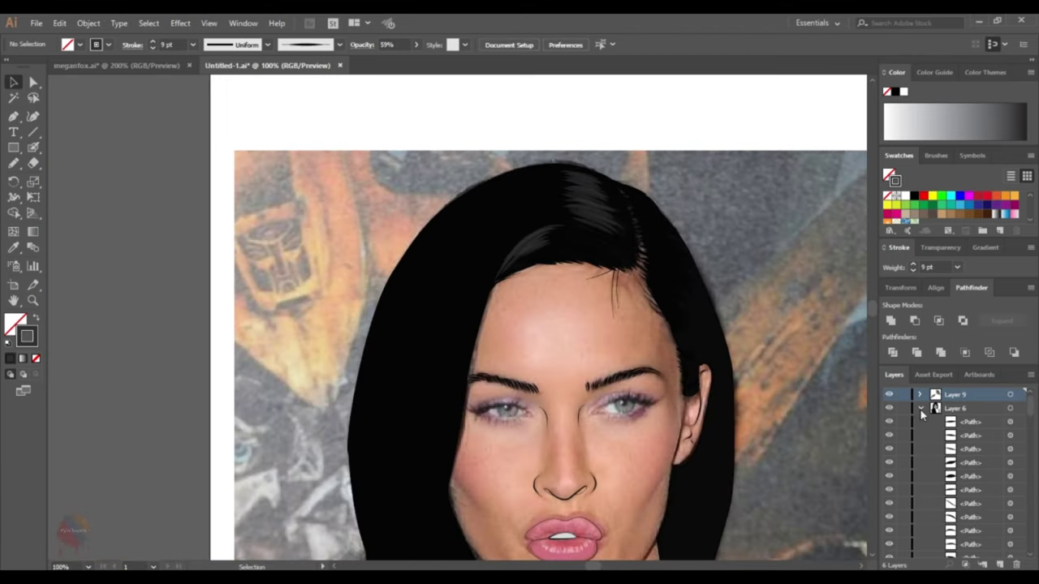
click(920, 408)
click(888, 408)
click(889, 408)
click(889, 408)
key(n)
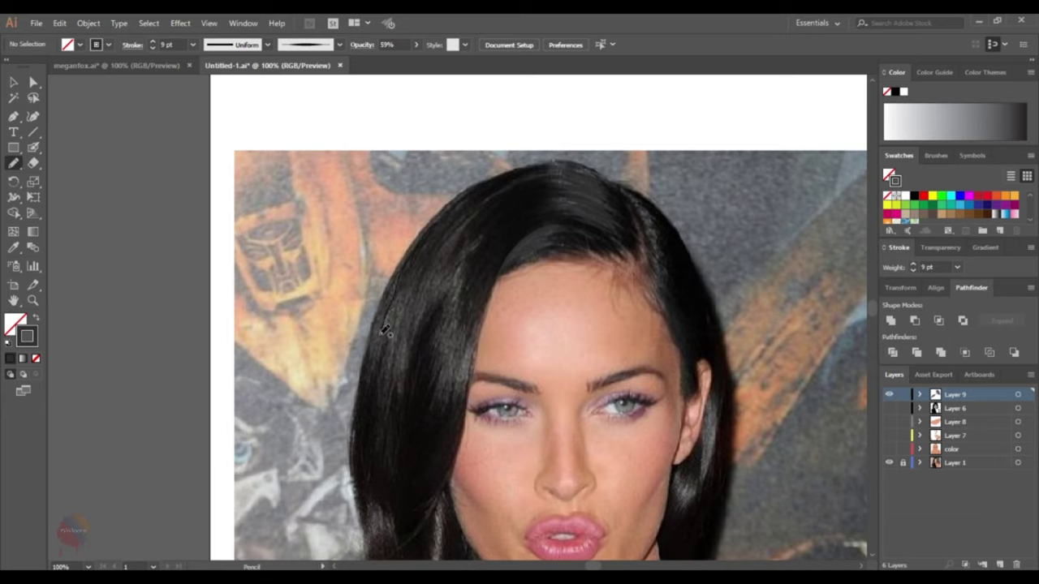
drag(469, 358, 484, 405)
key(v)
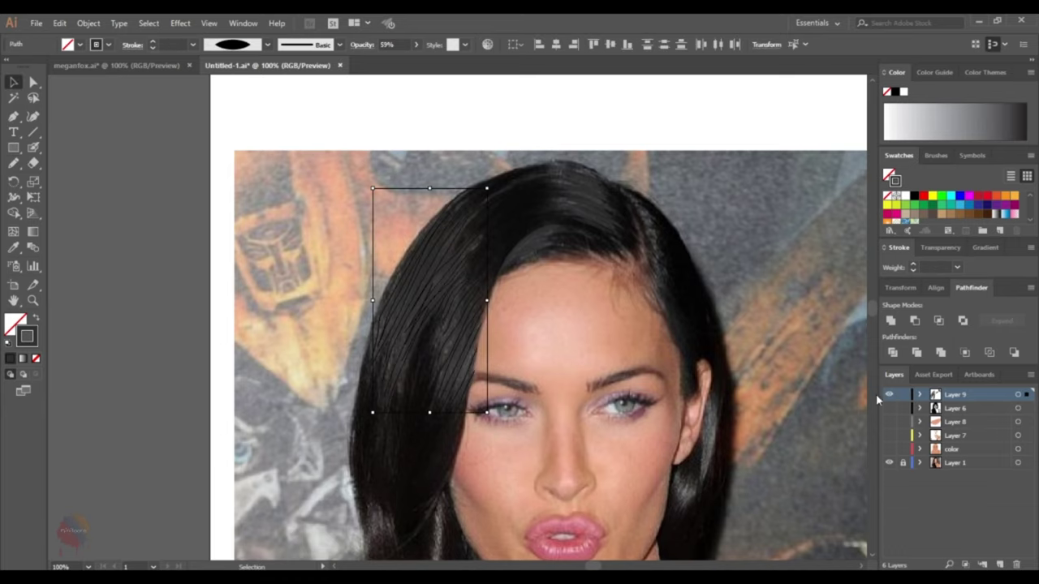
click(889, 408)
click(775, 255)
scroll(651, 213, down, 3)
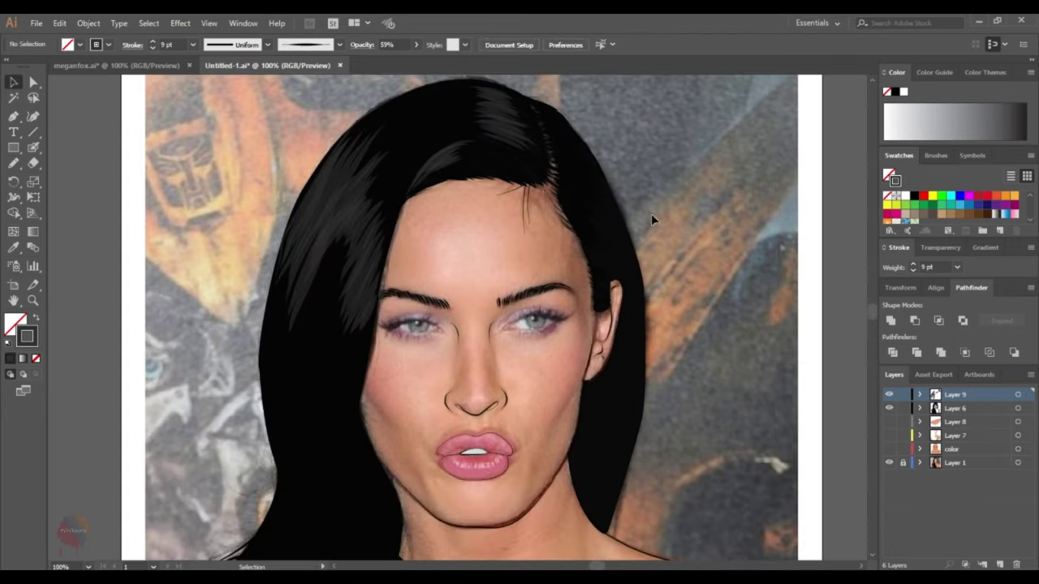
click(889, 408)
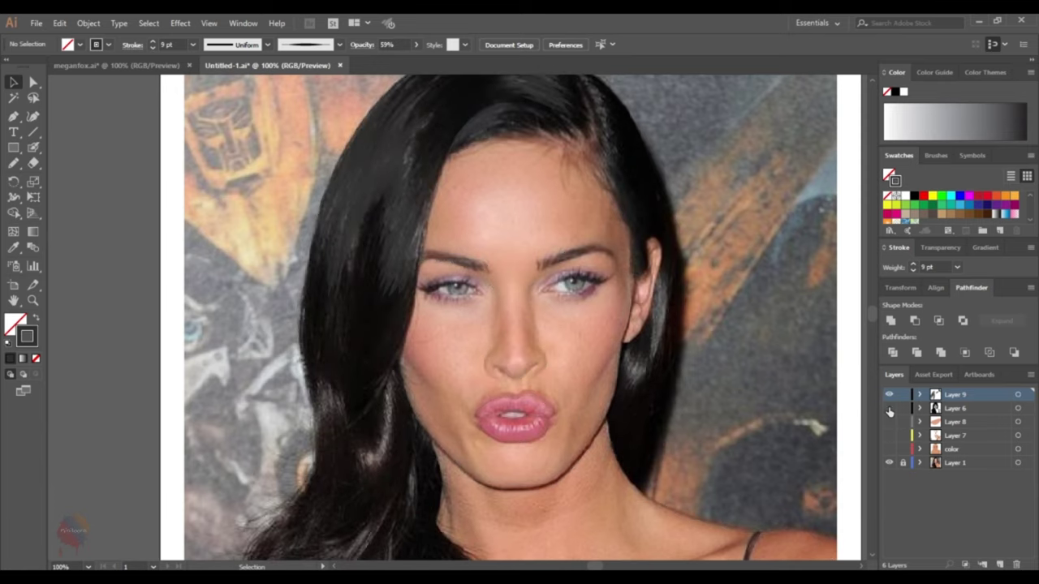
- Draw a strand on the long hair over the left shoulder
scroll(520, 325, down, 2)
key(n)
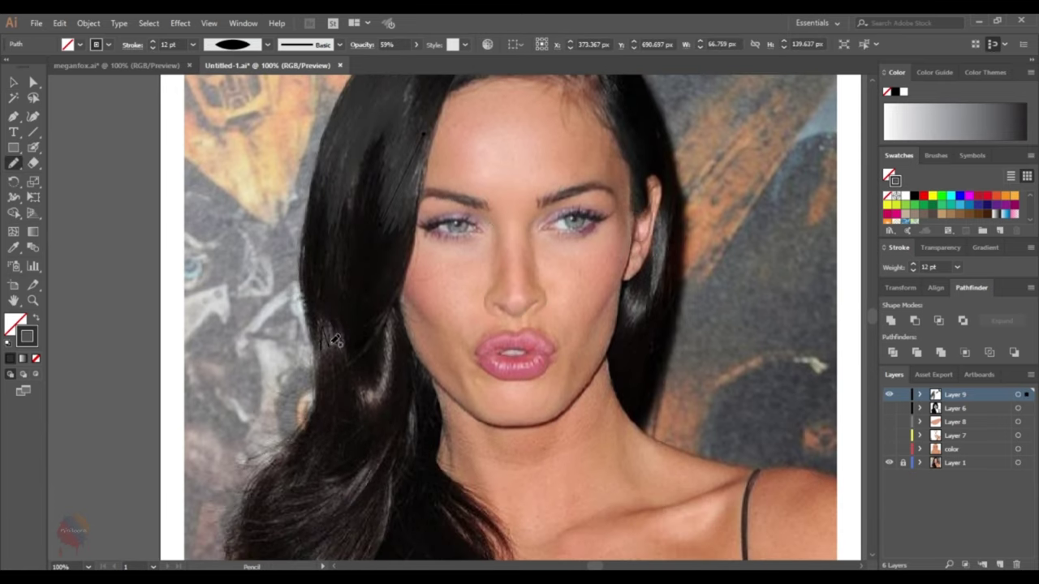
mouse_move(325, 329)
mouse_down()
mouse_move(341, 351)
mouse_move(393, 325)
mouse_move(345, 341)
mouse_up()
key(v)
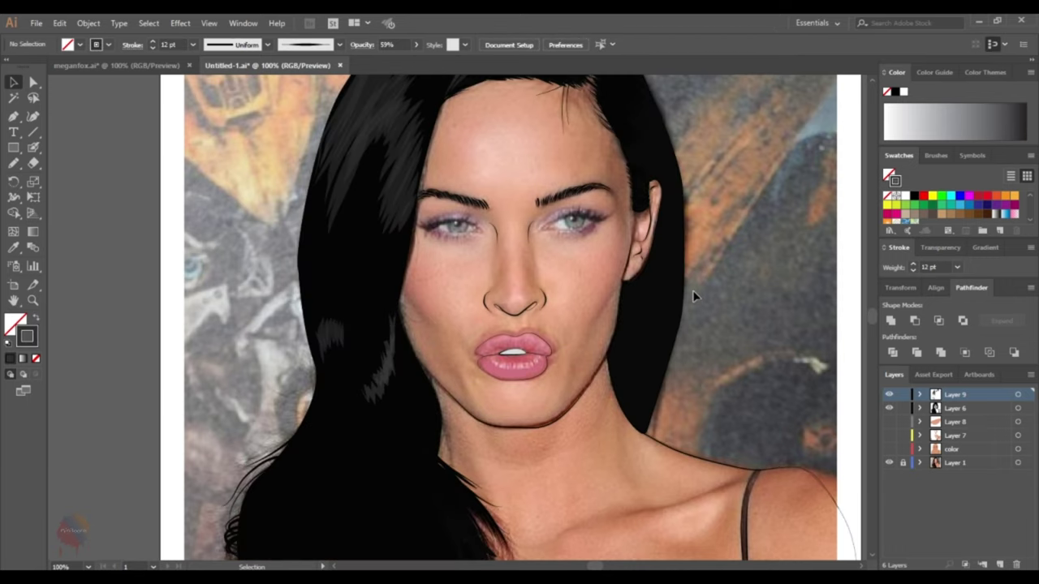
scroll(691, 295, down, 3)
scroll(690, 294, down, 2)
- Trace a longer strand over the lower left hair from the photo and check it
click(889, 408)
scroll(864, 439, down, 2)
key(n)
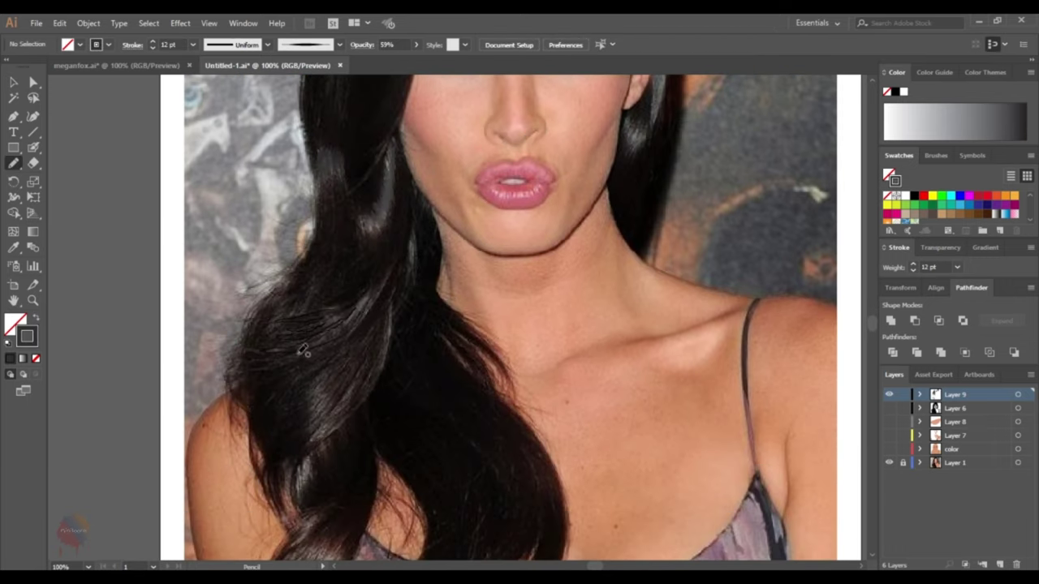
drag(302, 349, 373, 296)
key(v)
click(889, 408)
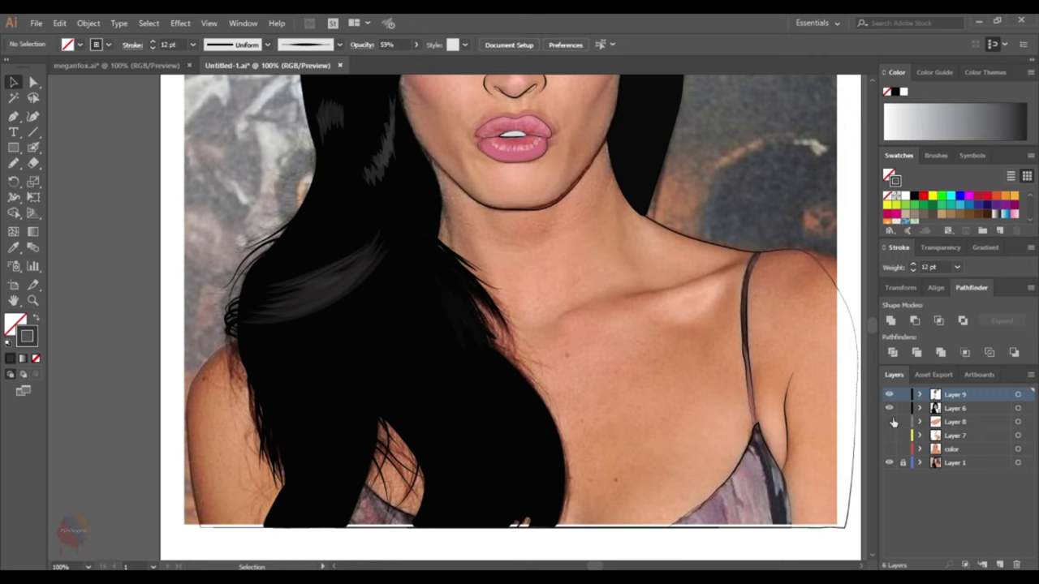
click(889, 408)
click(342, 357)
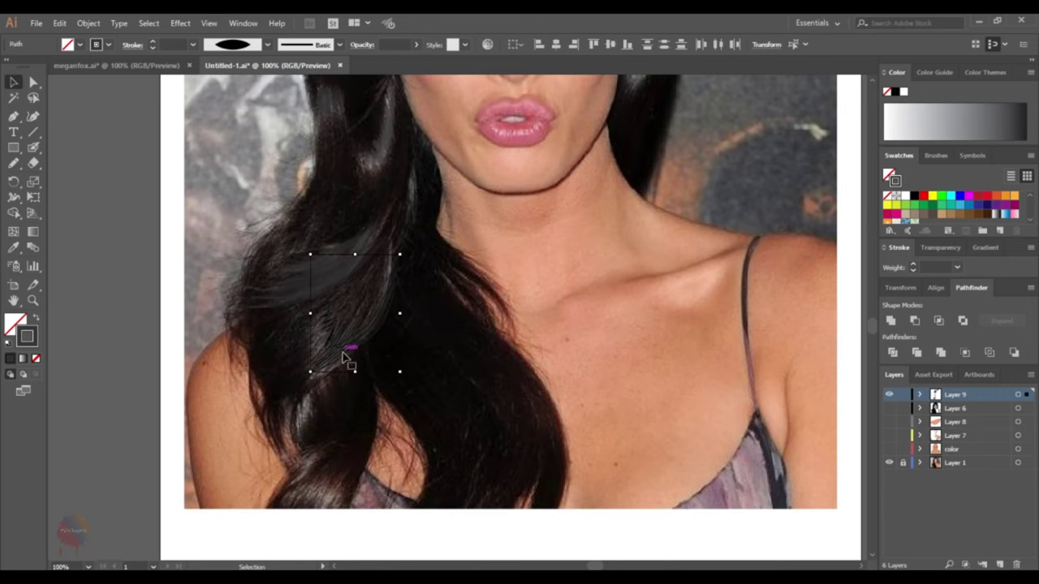
click(889, 408)
- Add a short strand at the hair ends and check it with the hair layer shown
scroll(270, 349, down, 1)
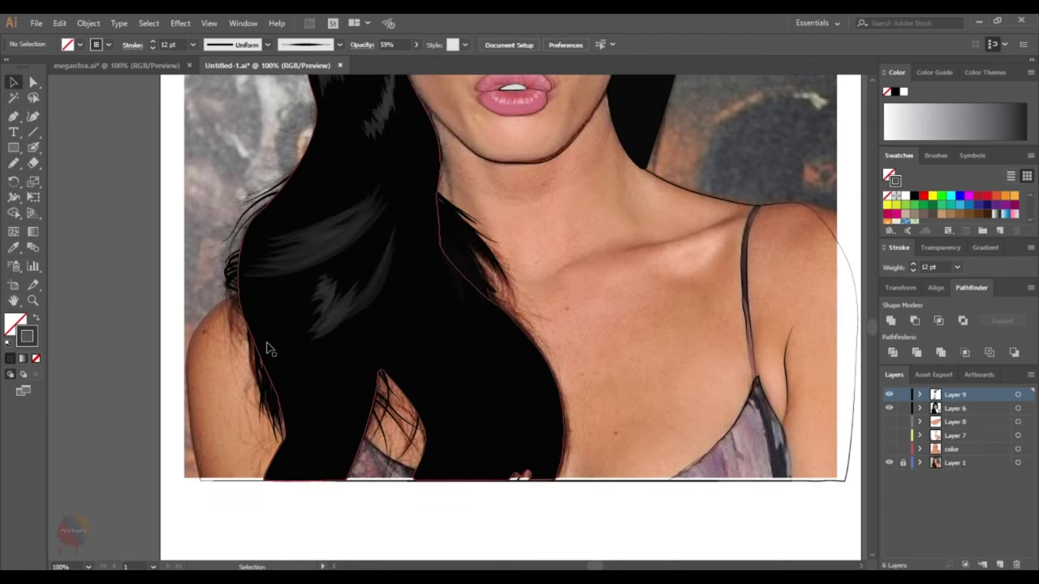
key(n)
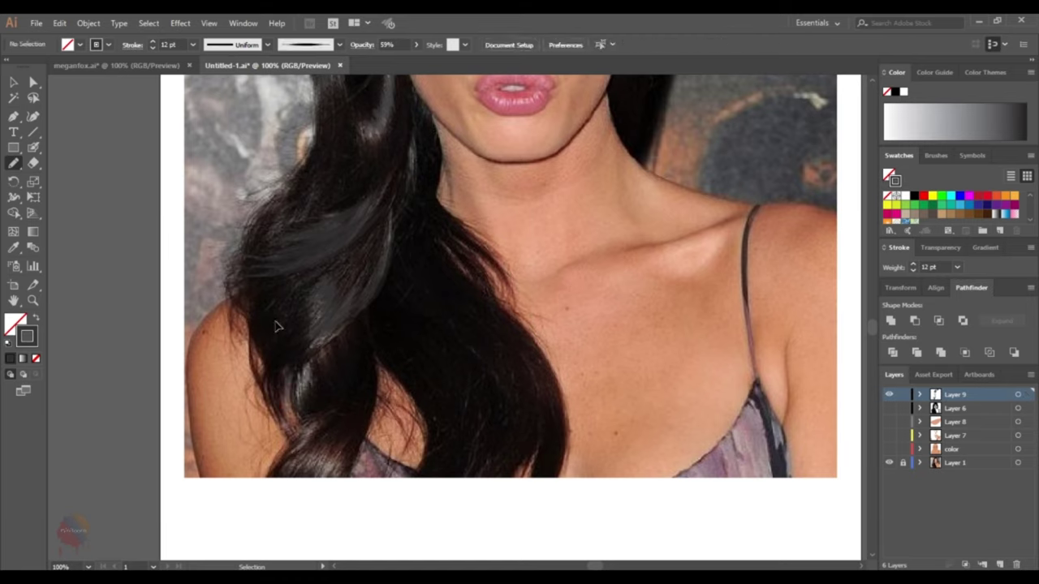
click(889, 408)
click(889, 408)
scroll(510, 278, down, 1)
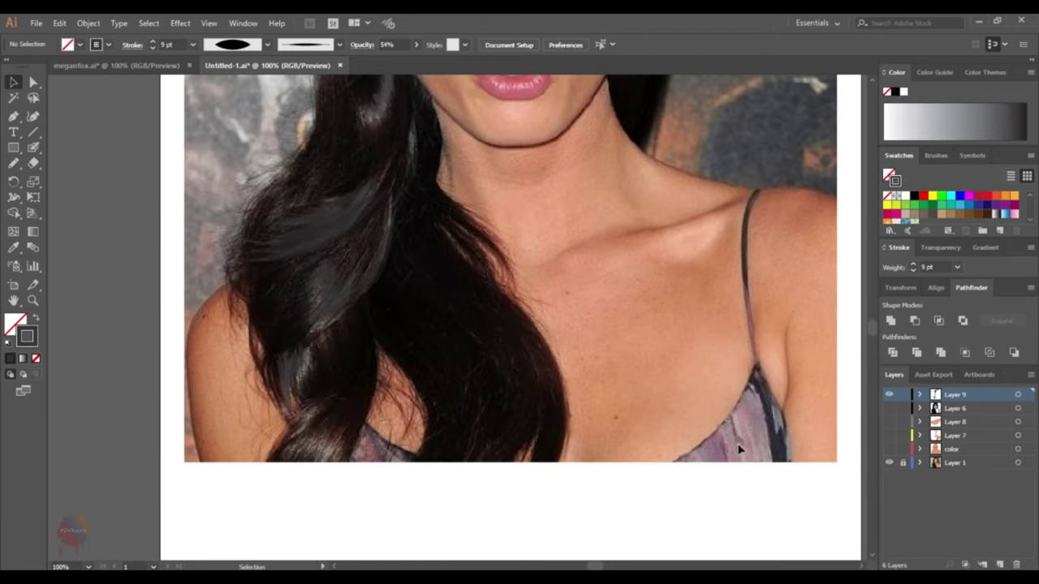
key(n)
drag(315, 408, 302, 428)
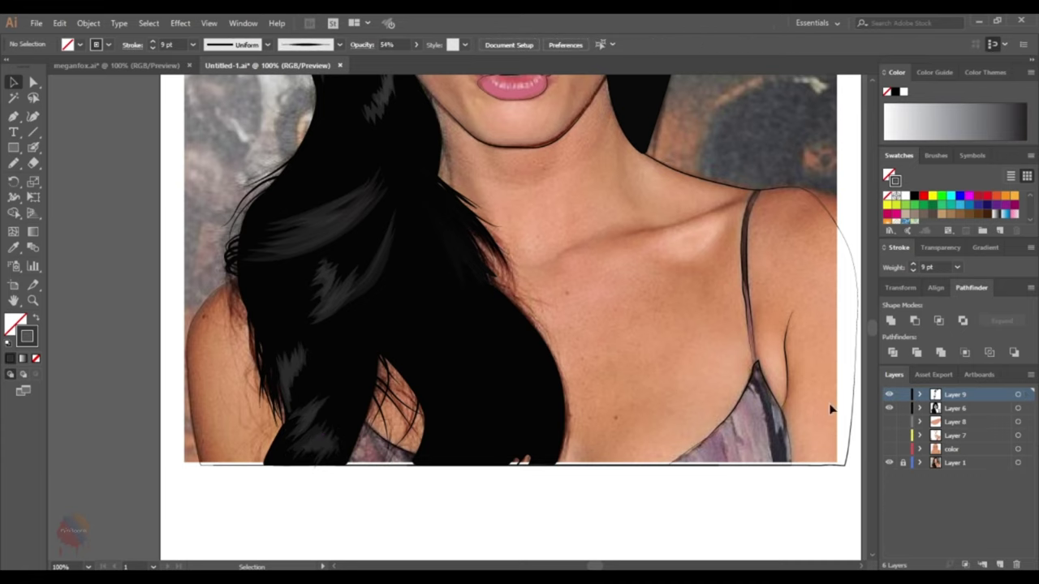
click(889, 408)
- On Layer 9, draw a Pencil strand along the parting at the top of the head
key(ctrl+minus)
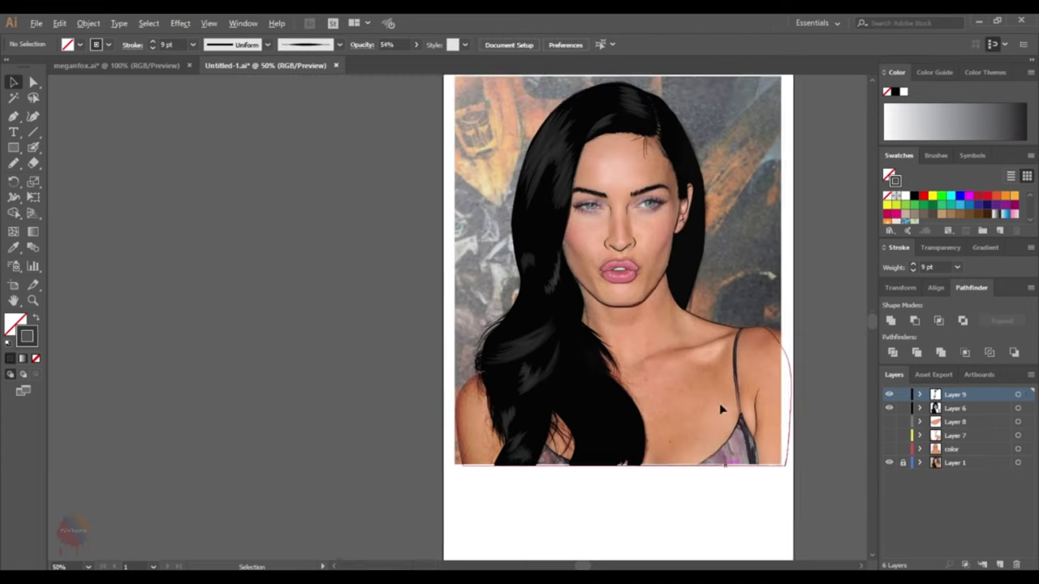
drag(854, 383, 710, 383)
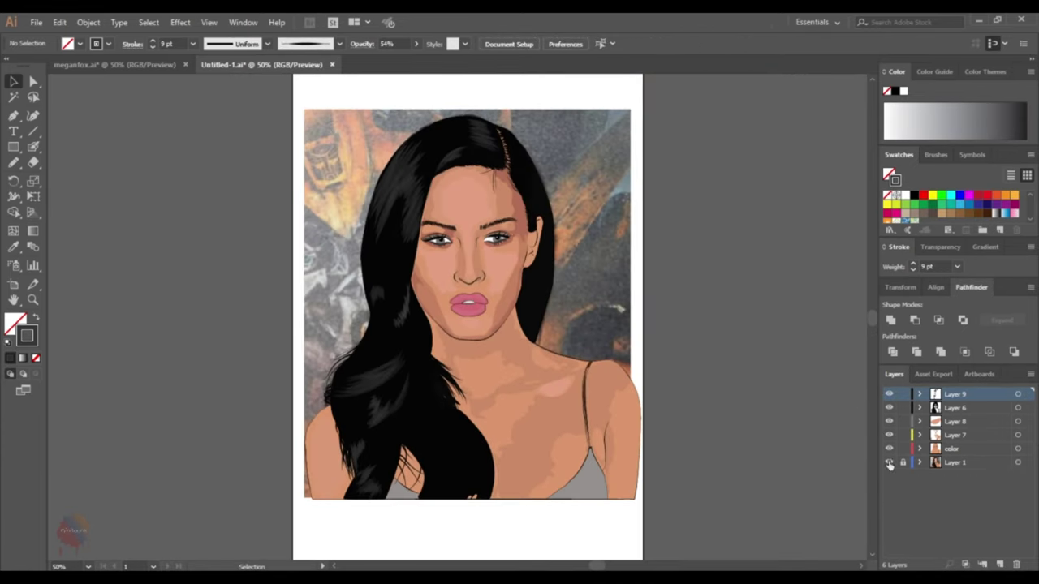
key(ctrl+plus)
key(ctrl+plus)
key(ctrl+plus)
key(ctrl+plus)
drag(889, 449, 896, 408)
click(955, 395)
click(14, 162)
drag(428, 158, 478, 271)
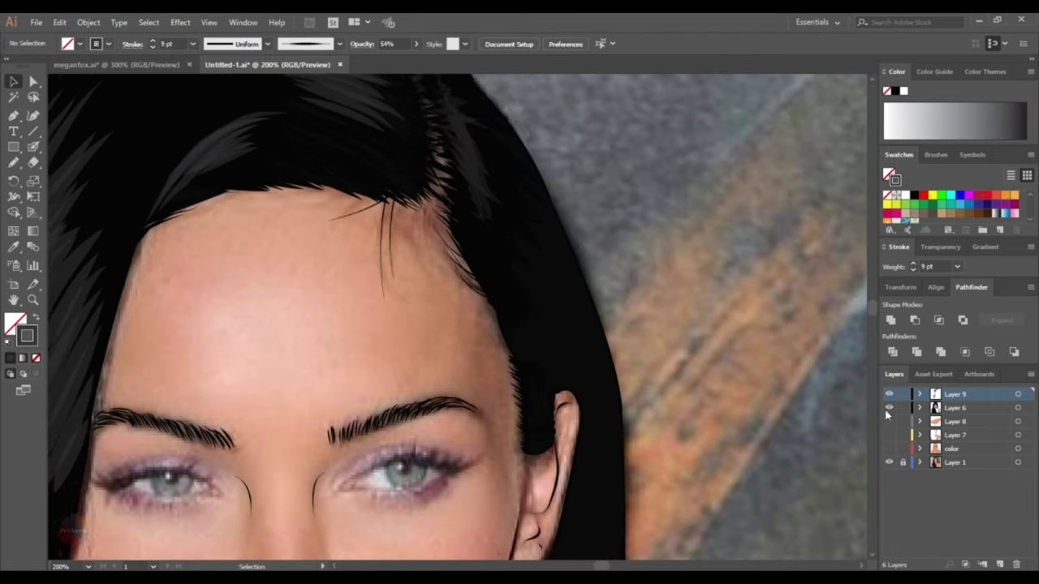
- Hide the vector hair layer and draw a freehand strand along the hair beside the ear
click(889, 408)
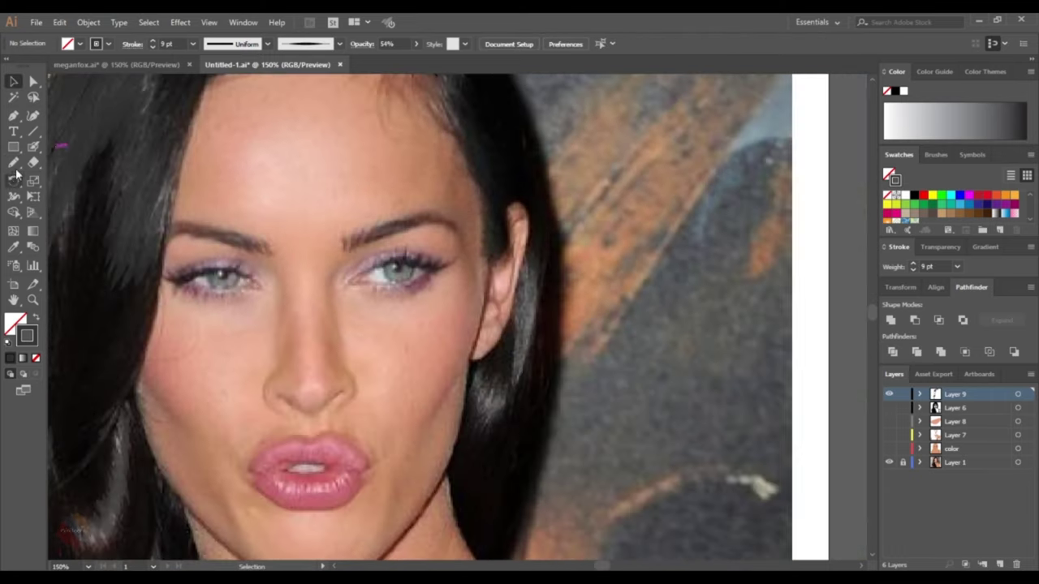
key(n)
mouse_move(489, 406)
mouse_down()
mouse_move(529, 332)
mouse_move(537, 270)
mouse_up()
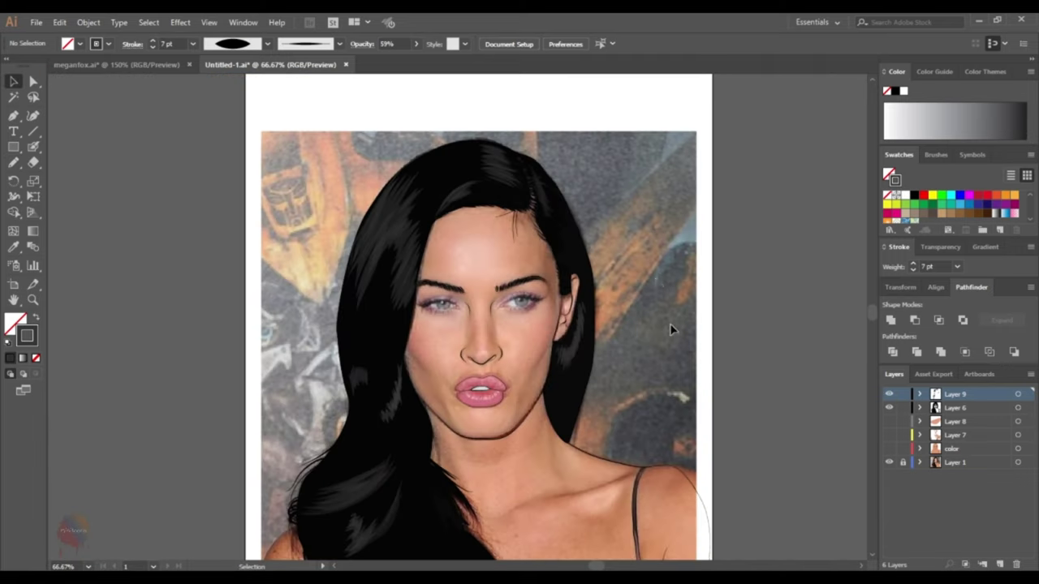
- With the black hair layer hidden, draw a strand along the lower hair edge by the neck
key(ctrl+minus)
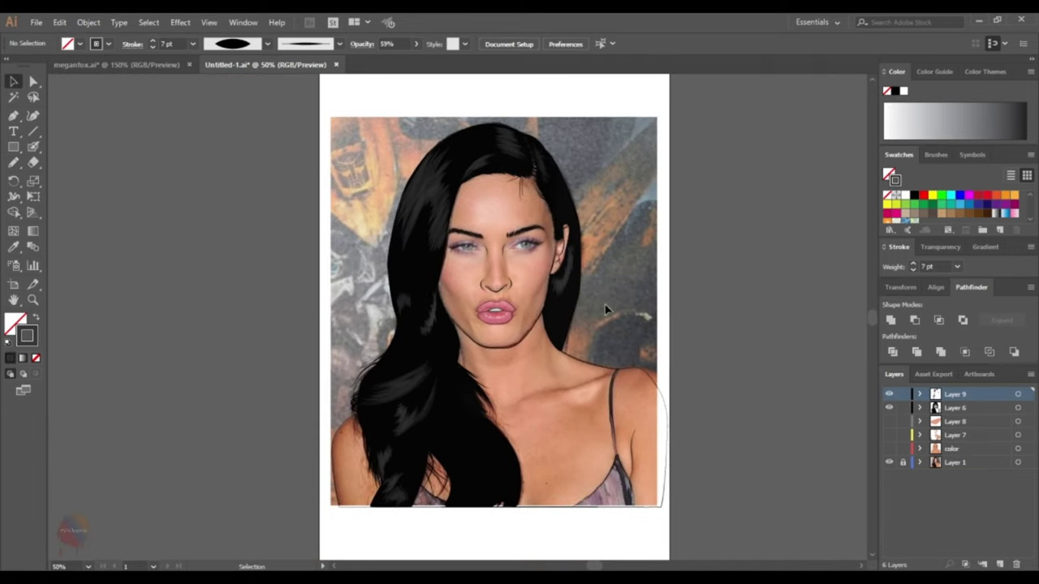
key(ctrl+plus)
key(ctrl+plus)
key(ctrl+plus)
scroll(568, 438, up, 1)
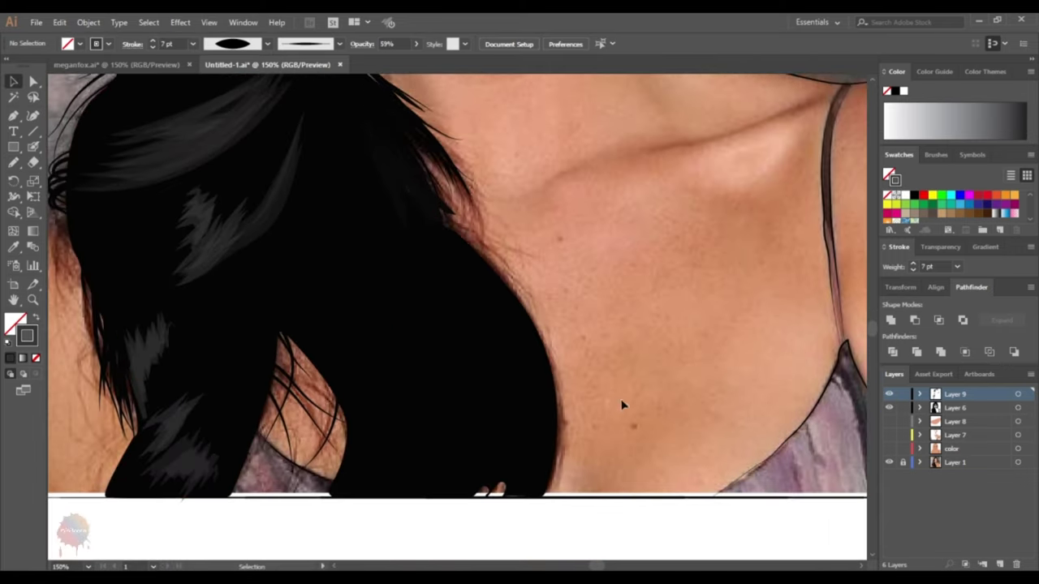
click(888, 408)
key(n)
drag(559, 442, 504, 304)
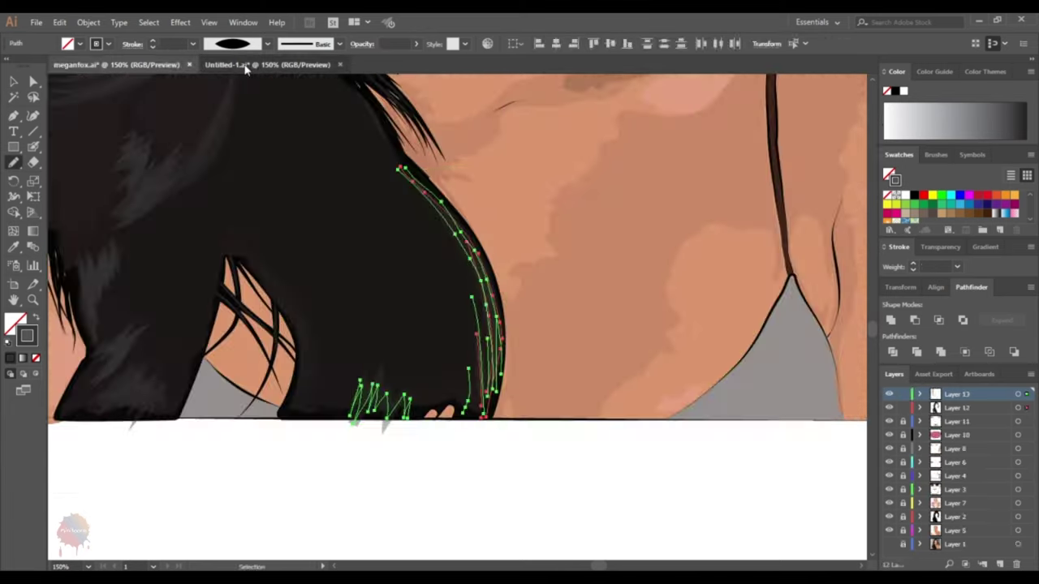
- Deselect the finished strands and review the completed portrait
click(246, 65)
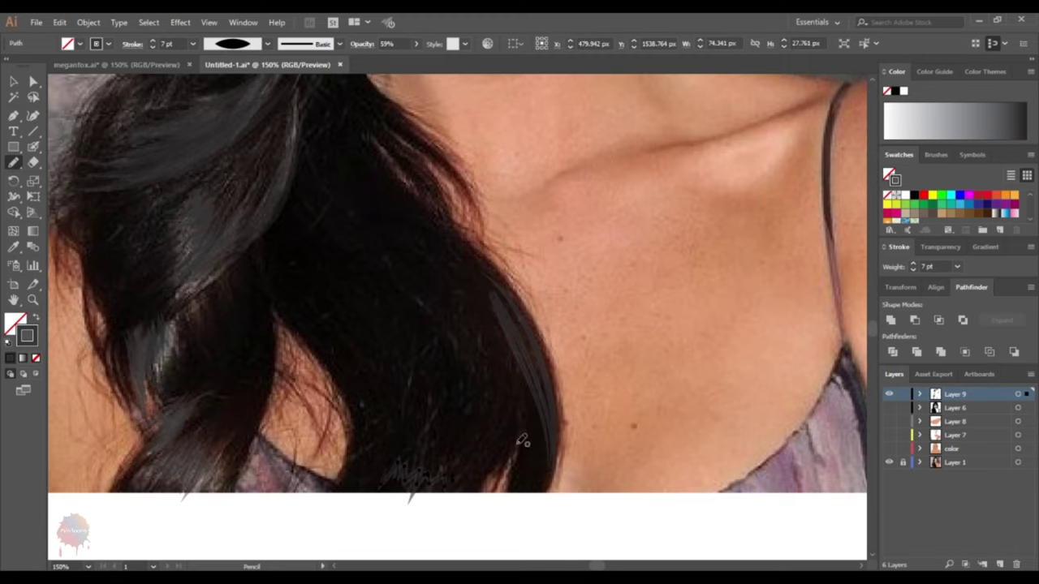
click(13, 82)
click(489, 376)
scroll(667, 463, down, 2)
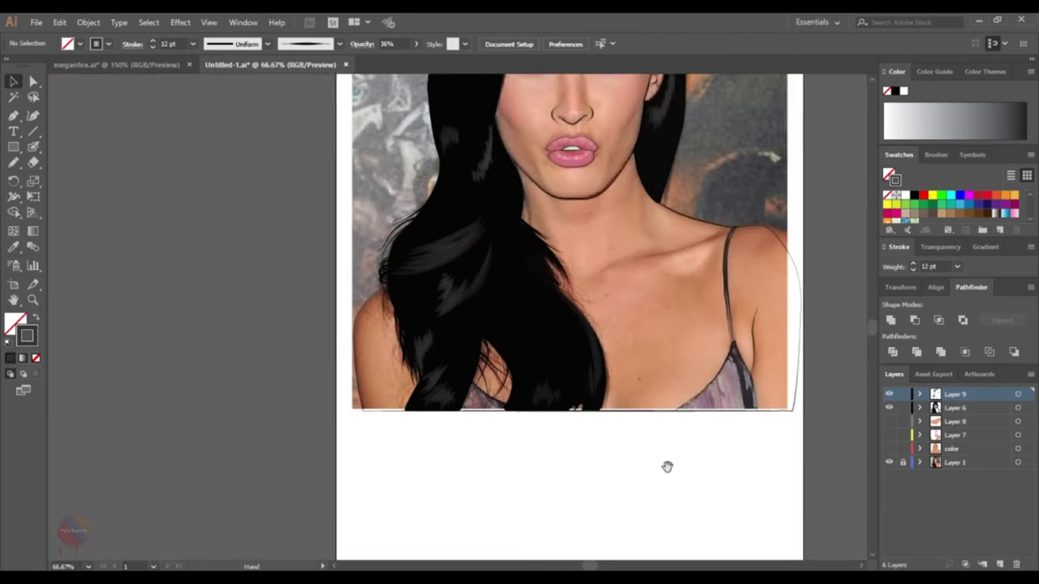
scroll(668, 463, up, 3)
scroll(793, 409, down, 1)
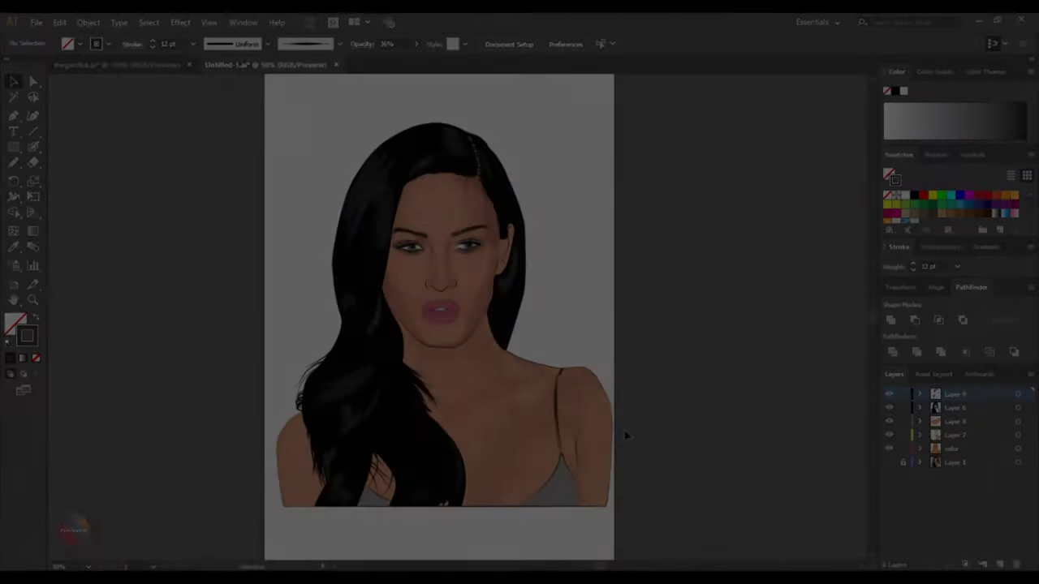